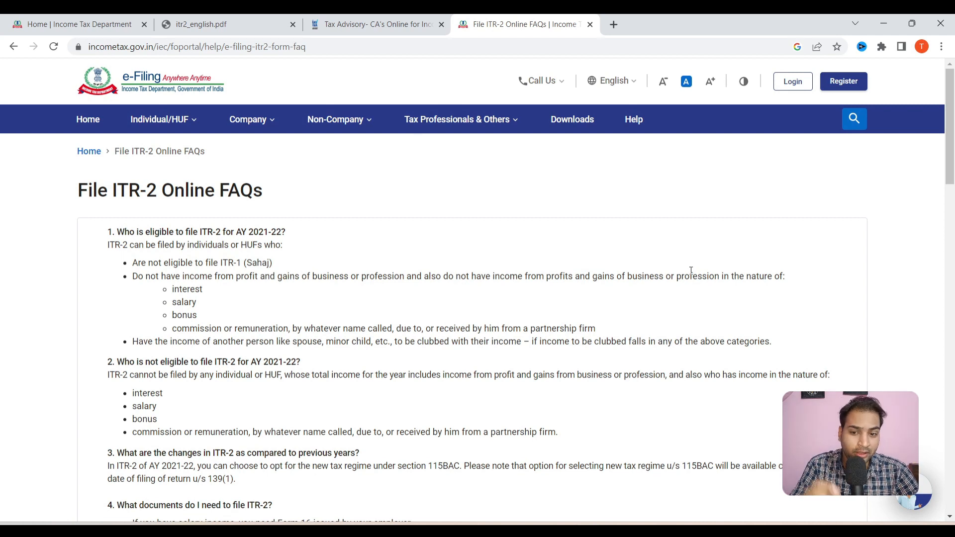
Step: Look through the first pages of the ITR-2 form in itr2_english.pdf
left_click(169, 23)
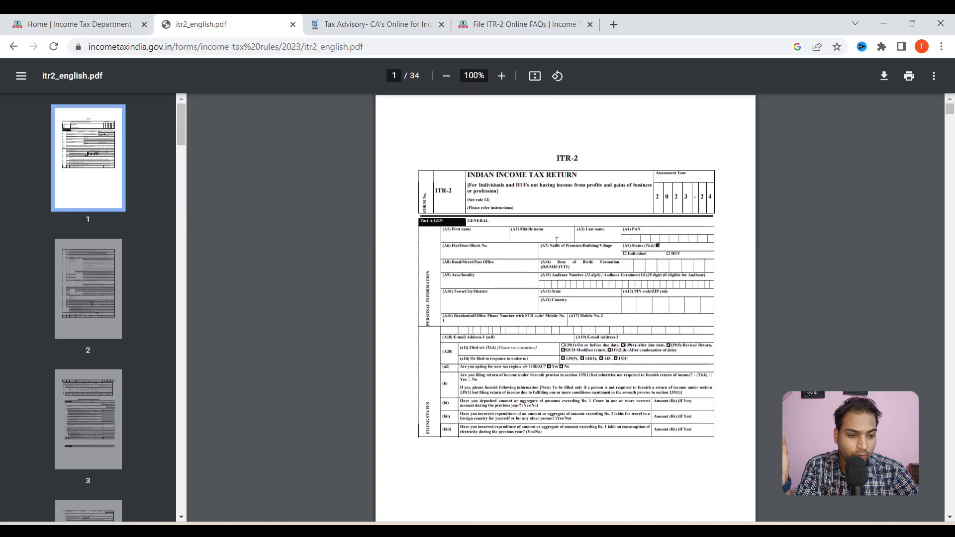
scroll(556, 240, "down", 20)
scroll(598, 236, "down", 15)
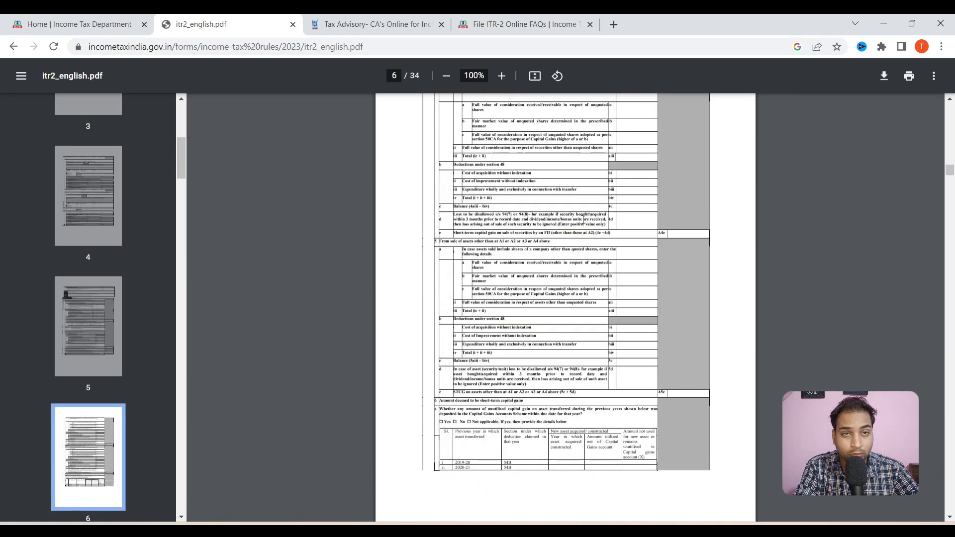
scroll(583, 219, "down", 5)
Step: Read the conditions for who is eligible to file ITR-2 in the File ITR-2 Online FAQs
left_click(502, 20)
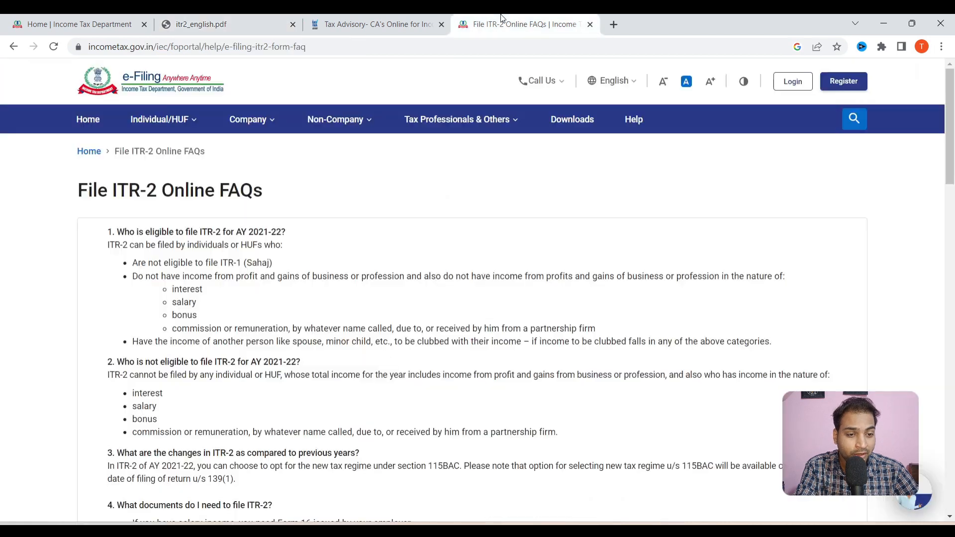
left_click(2, 20)
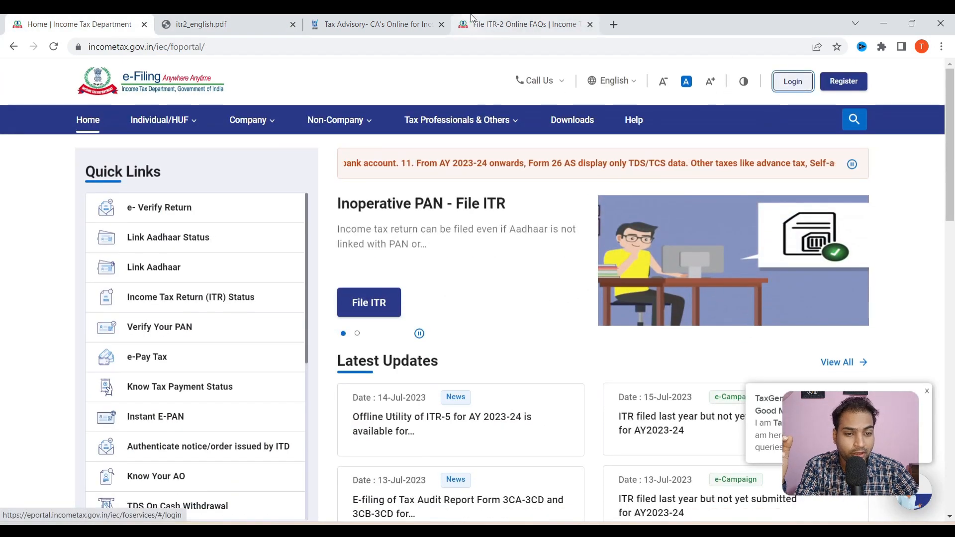
left_click(473, 20)
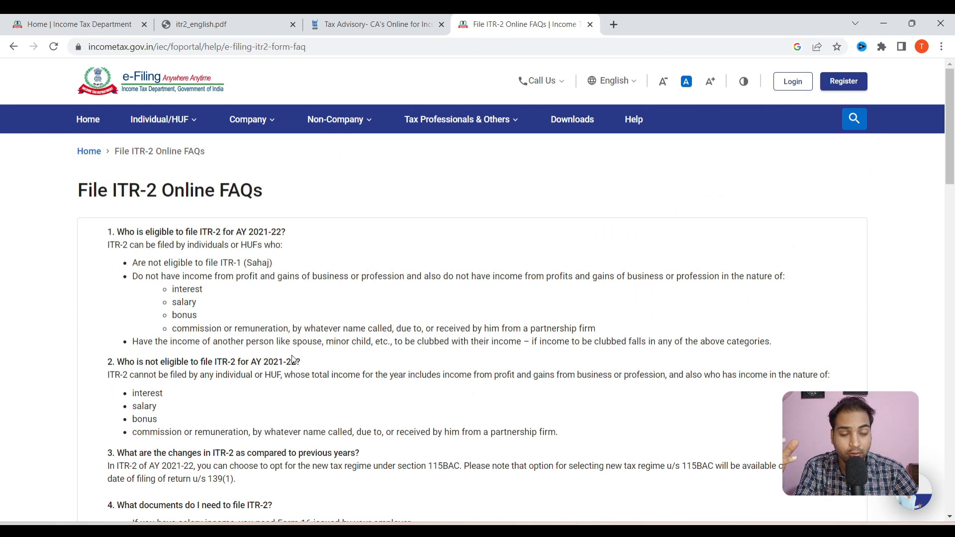
scroll(289, 355, "down", 3)
left_click_drag(153, 111, 235, 110)
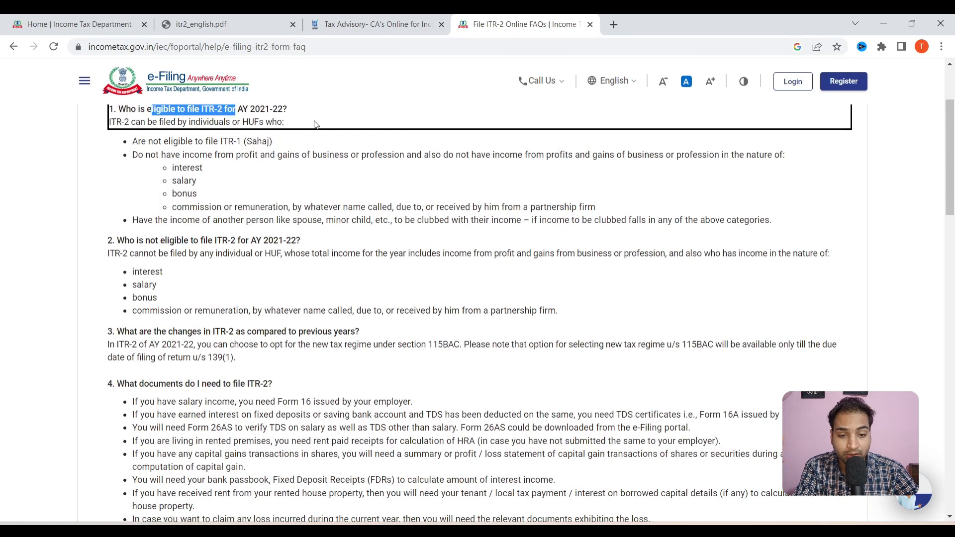
left_click_drag(155, 140, 237, 140)
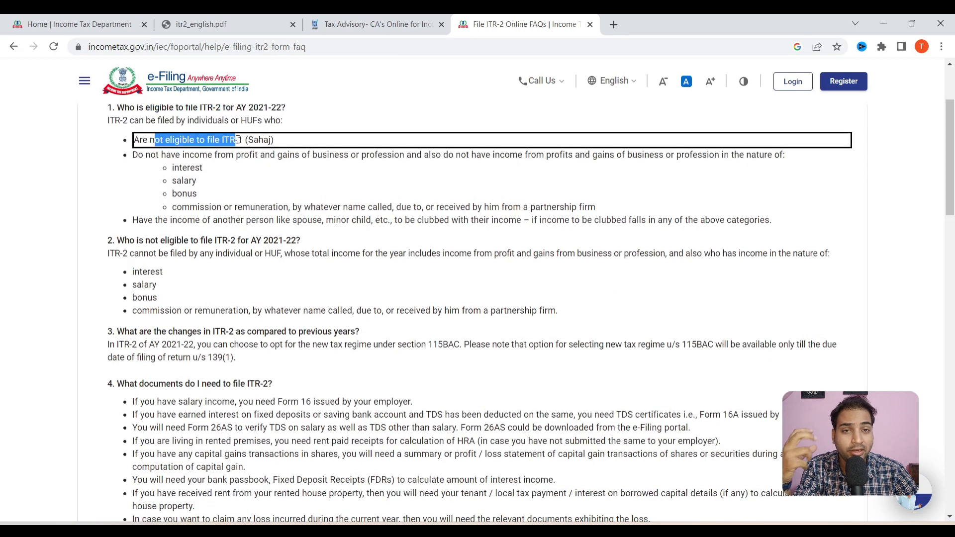
left_click(183, 168)
left_click_drag(179, 183, 260, 219)
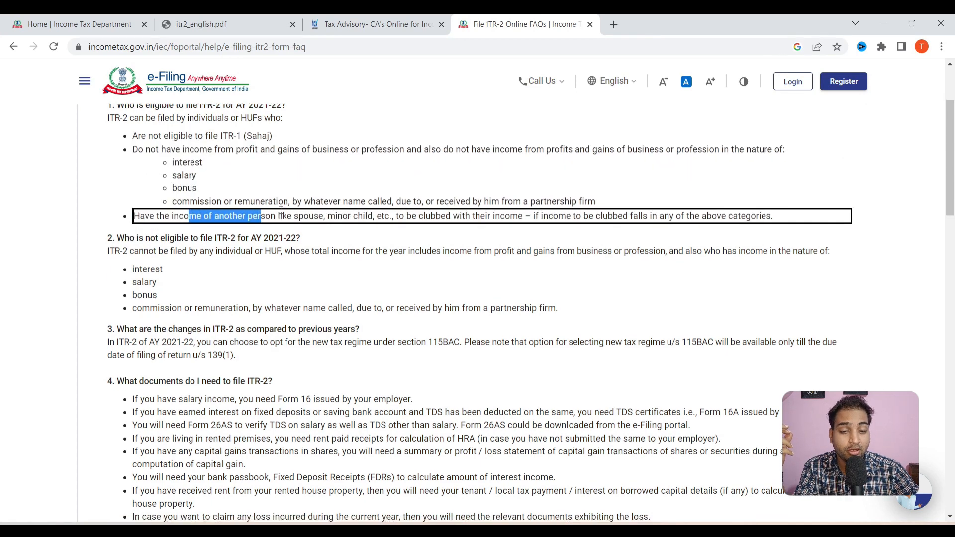
Step: Examine the remaining ITR-2 FAQs, covering filing precautions, the meaning of capital asset transfer, and carry-forward and set-off of capital loss
scroll(281, 213, "down", 10)
scroll(251, 219, "up", 3)
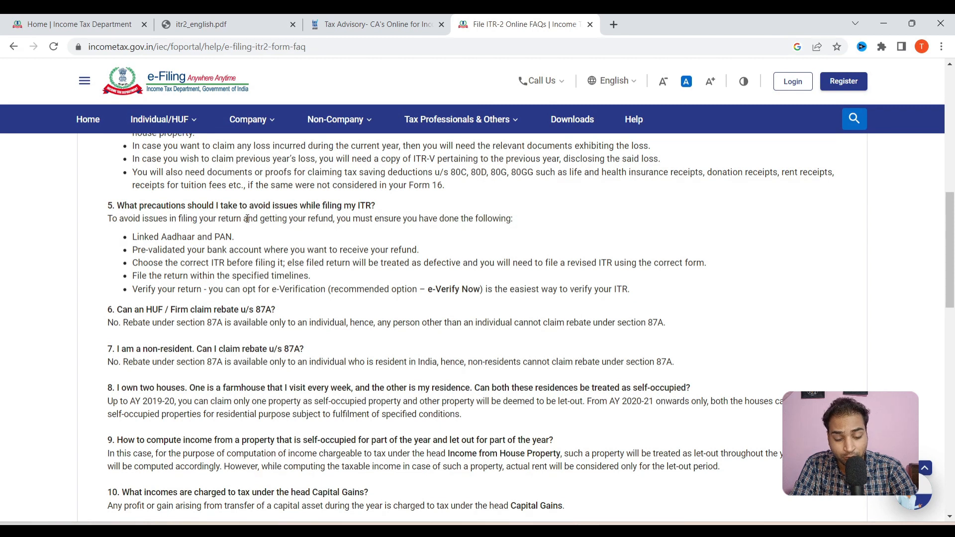
scroll(247, 219, "down", 9)
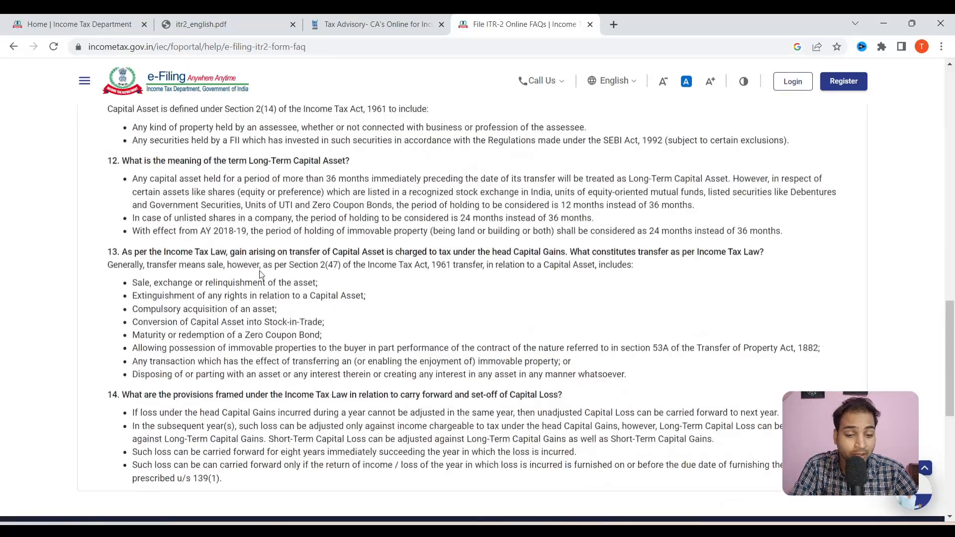
scroll(261, 275, "down", 3)
left_click_drag(208, 199, 310, 199)
left_click(253, 200)
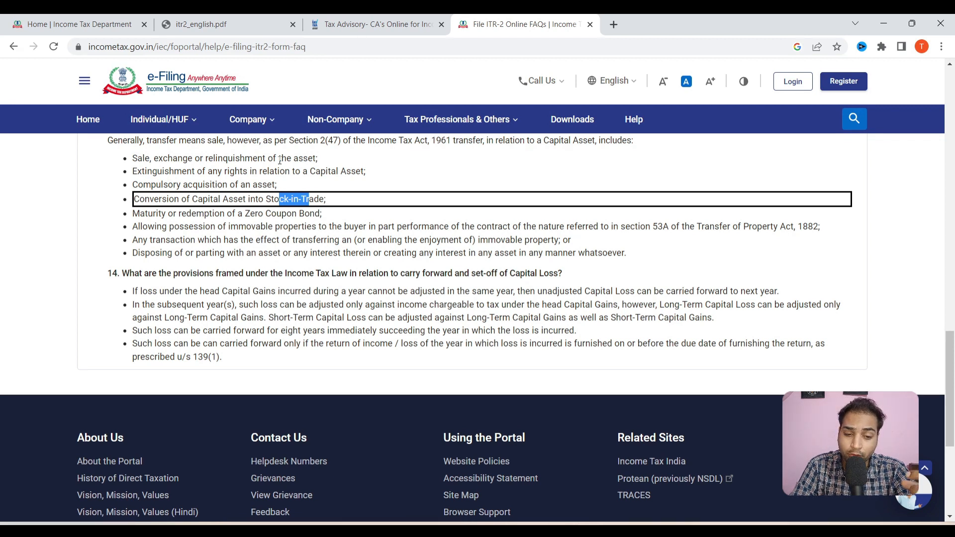
scroll(420, 264, "down", 4)
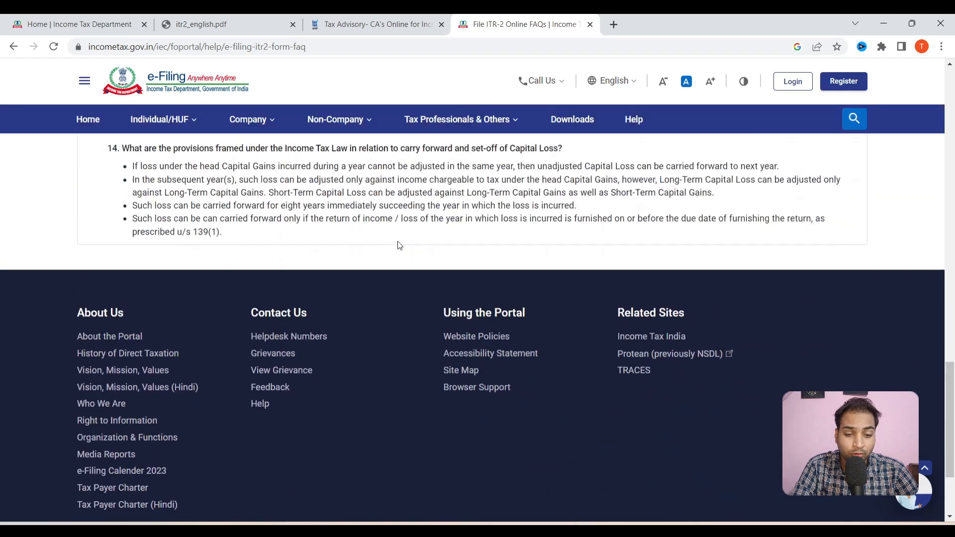
scroll(396, 243, "up", 10)
scroll(394, 245, "up", 14)
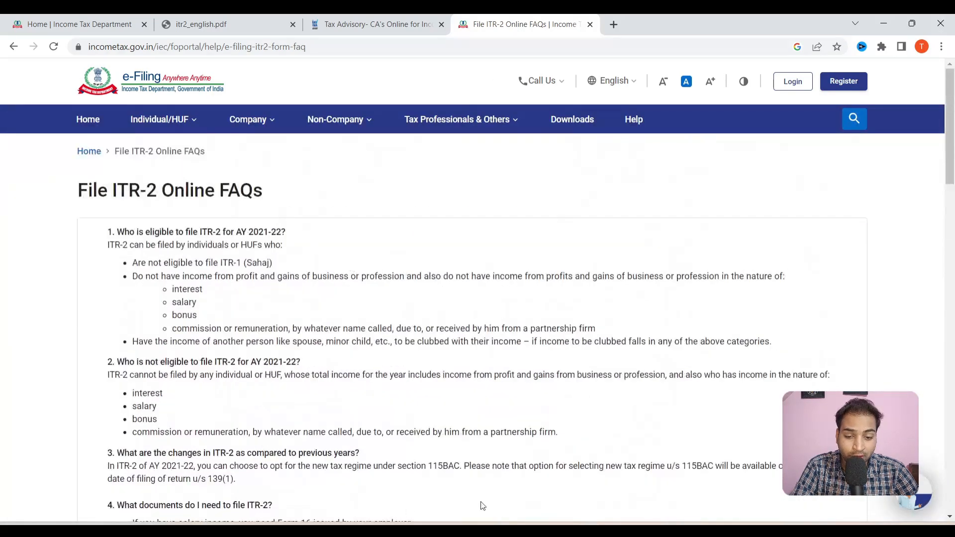
scroll(241, 298, "down", 7)
scroll(240, 297, "down", 8)
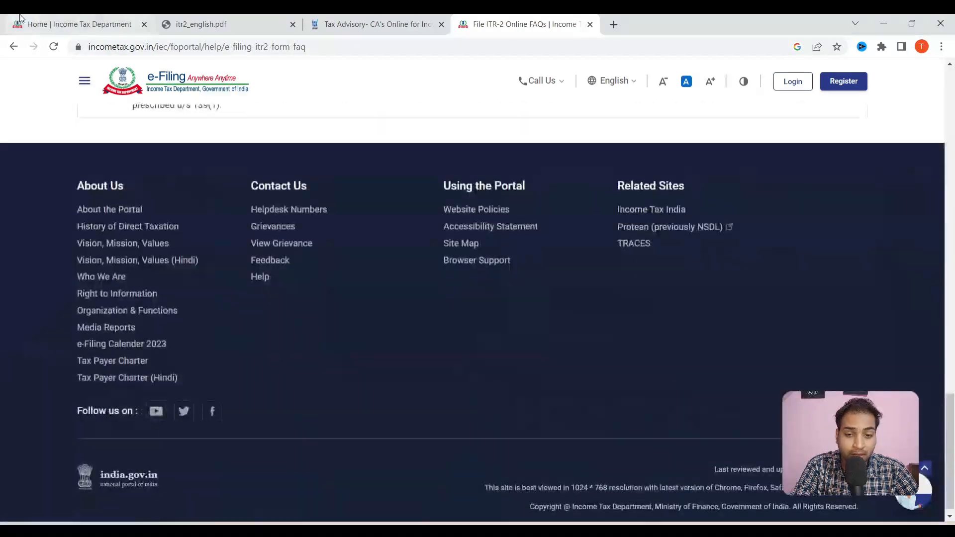
Step: Open the login page of the e-Filing portal and submit the account's user ID
key("ctrl+1")
left_click(792, 81)
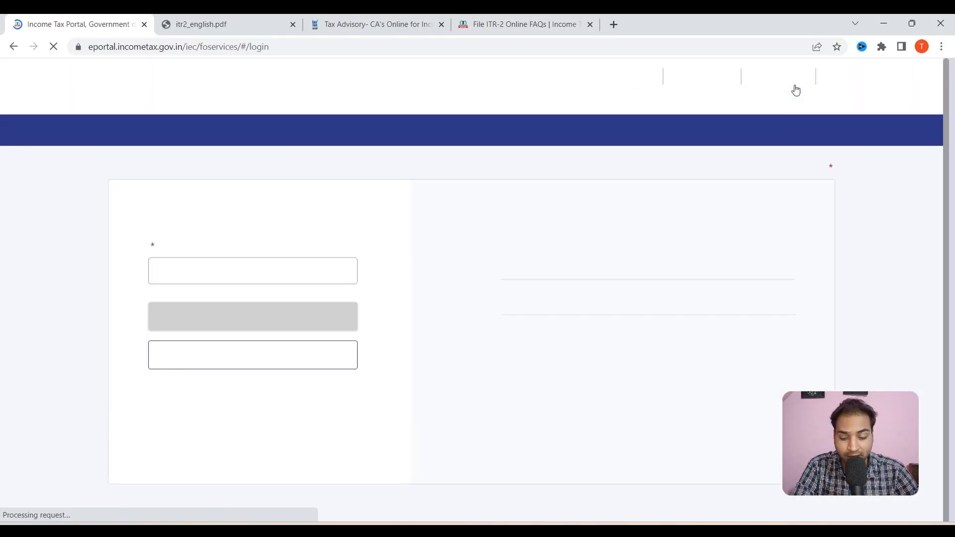
left_click(251, 299)
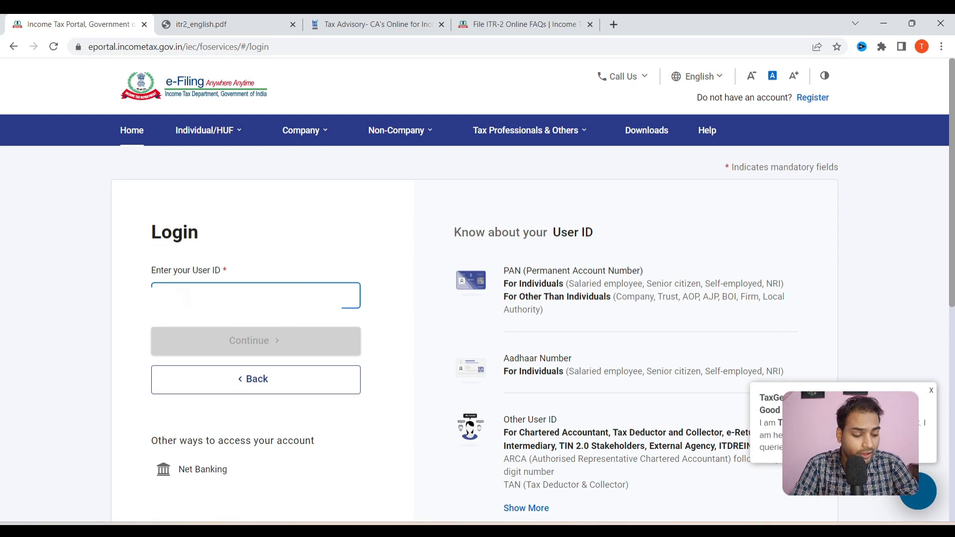
left_click(259, 340)
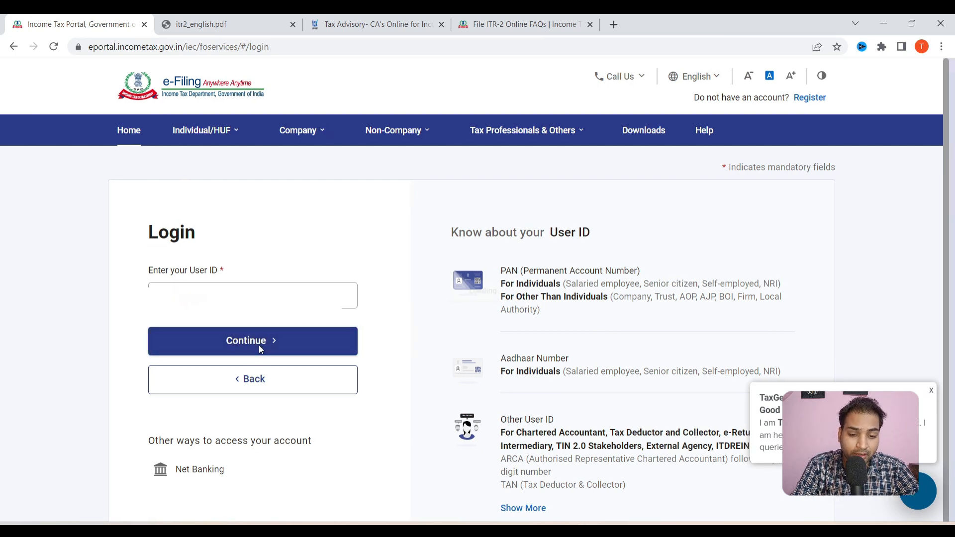
Step: Confirm the secure access message, enter the e-Filing account password and log in
left_click(156, 342)
scroll(202, 393, "down", 3)
left_click(191, 247)
type("••")
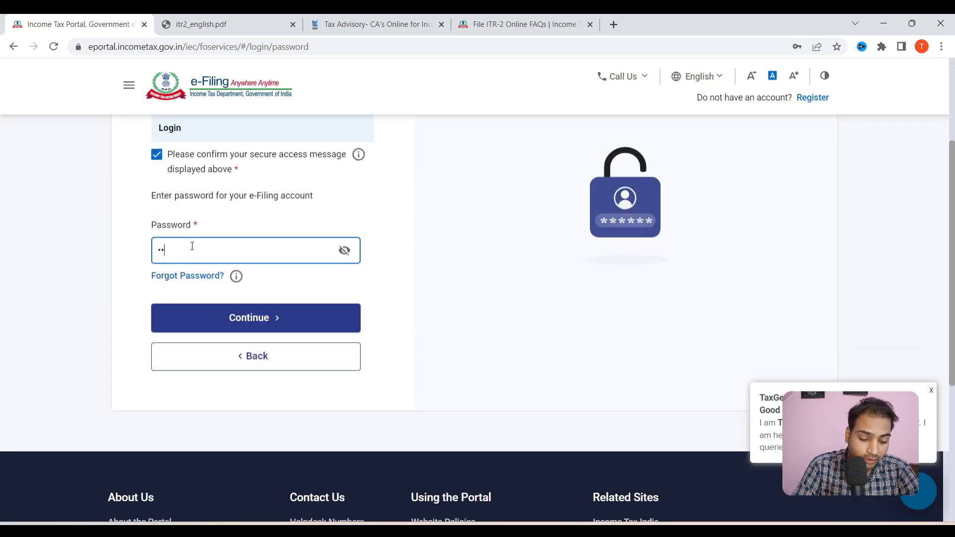
key("BackSpace")
type("••")
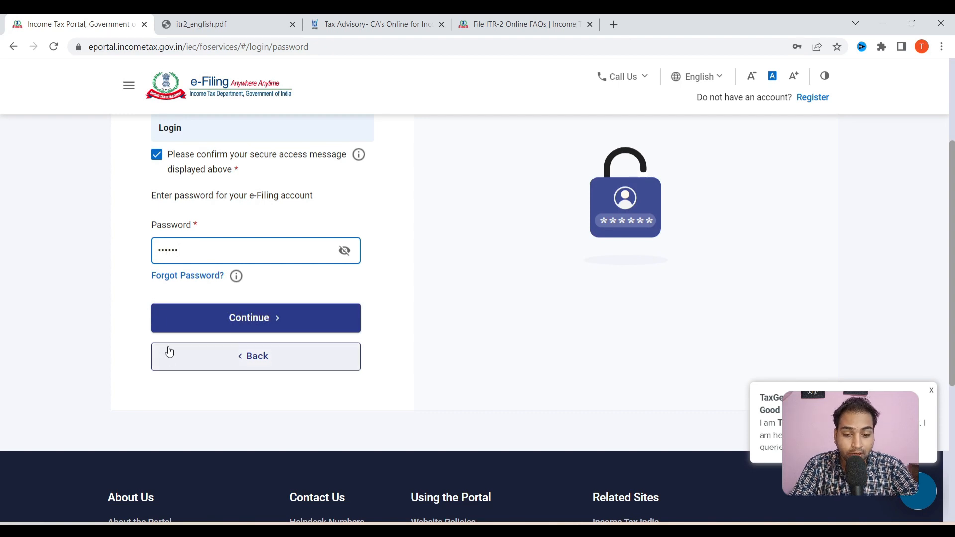
key("Caps_Lock")
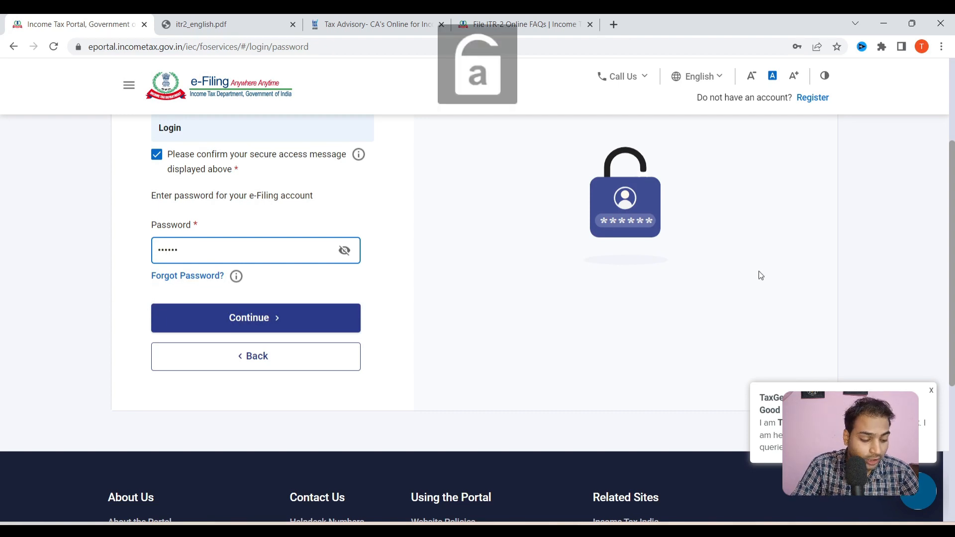
left_click(243, 313)
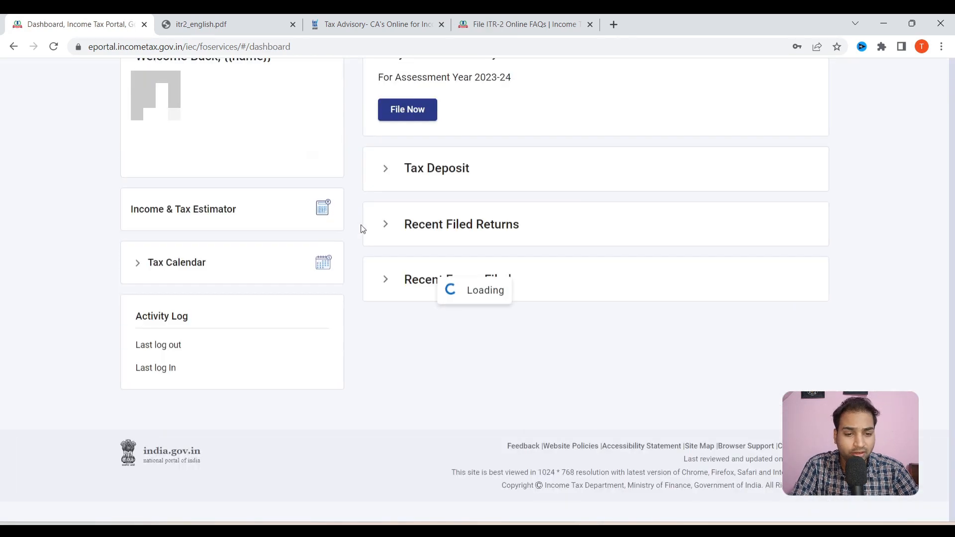
Step: View the Tax Advisory website's home page and return to the e-Filing dashboard
left_click(341, 22)
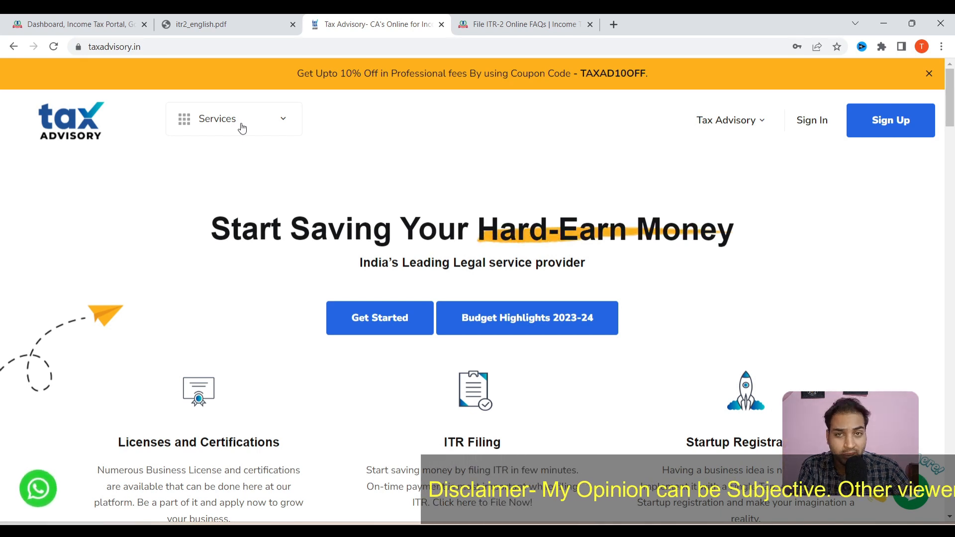
left_click(77, 20)
scroll(362, 251, "up", 4)
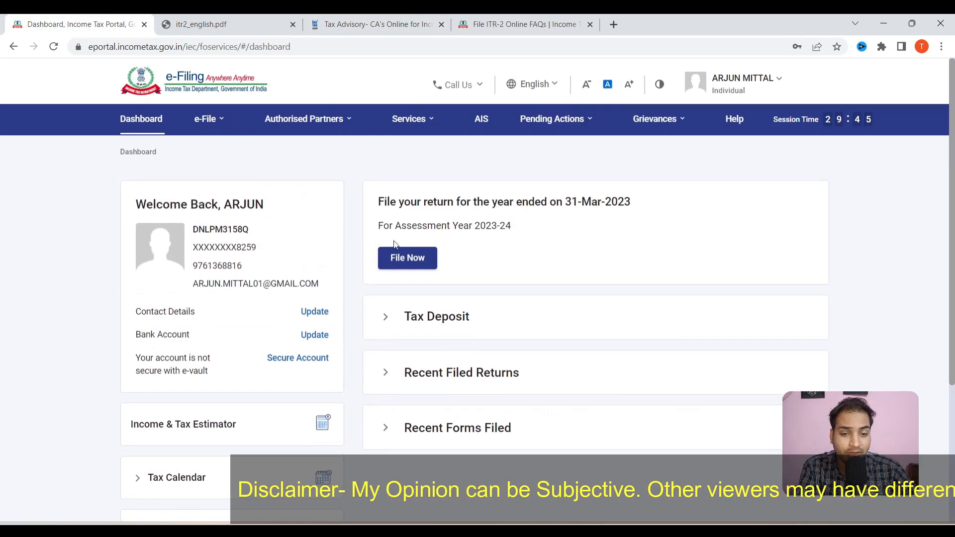
Step: Start filing an income tax return for assessment year 2023-24 (Current A.Y.) in Online mode
left_click(425, 259)
left_click(229, 269)
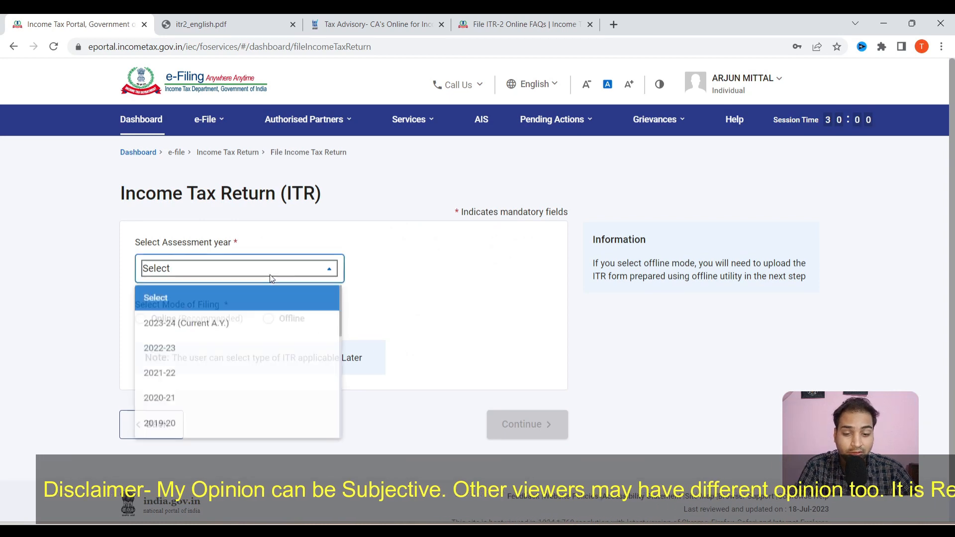
left_click(216, 323)
left_click(162, 321)
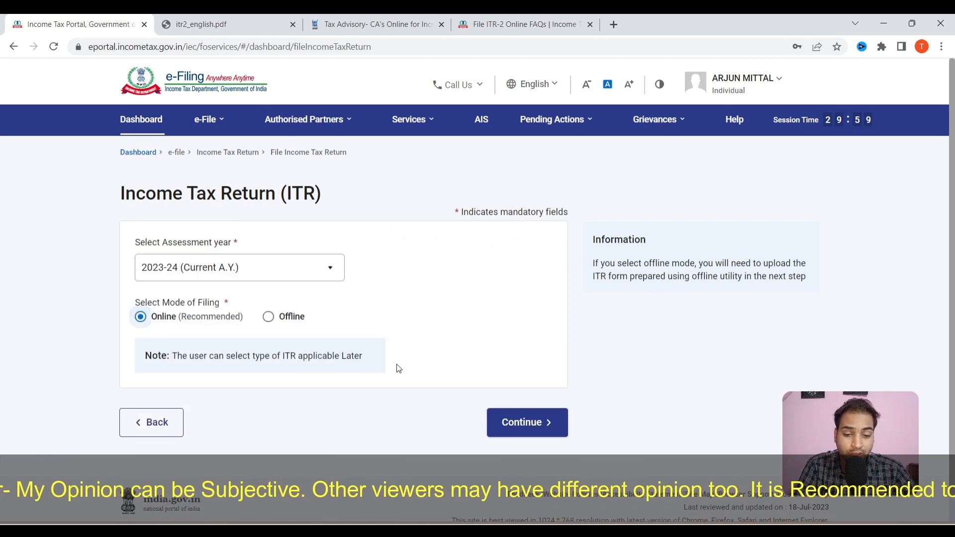
left_click(511, 419)
Step: Begin a new filing instead of resuming the saved ITR-3 draft, and proceed with the Individual status
scroll(755, 368, "down", 3)
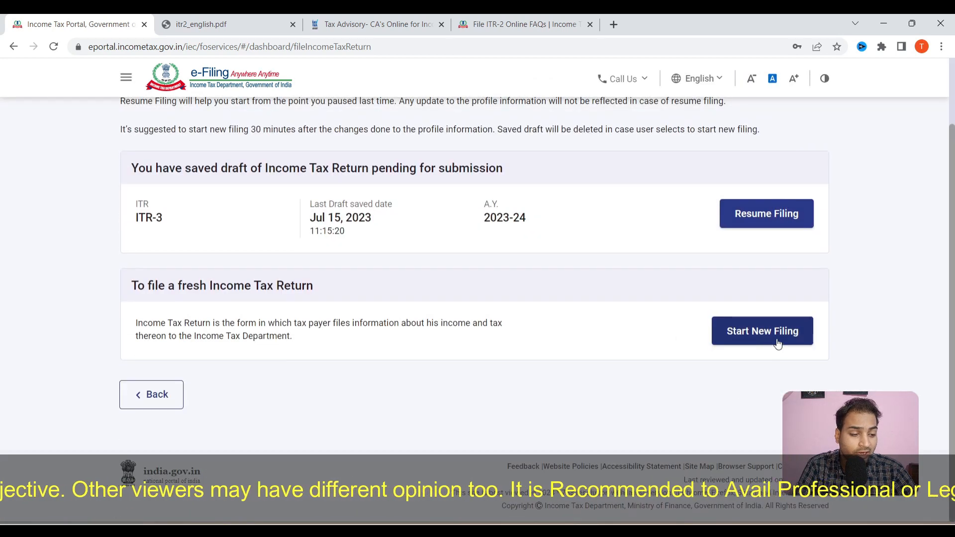
left_click(768, 338)
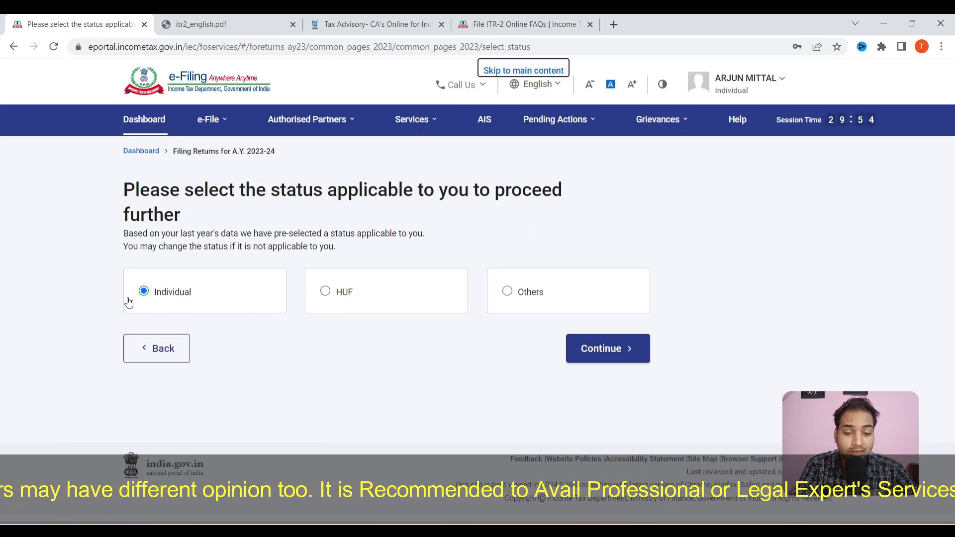
left_click(590, 344)
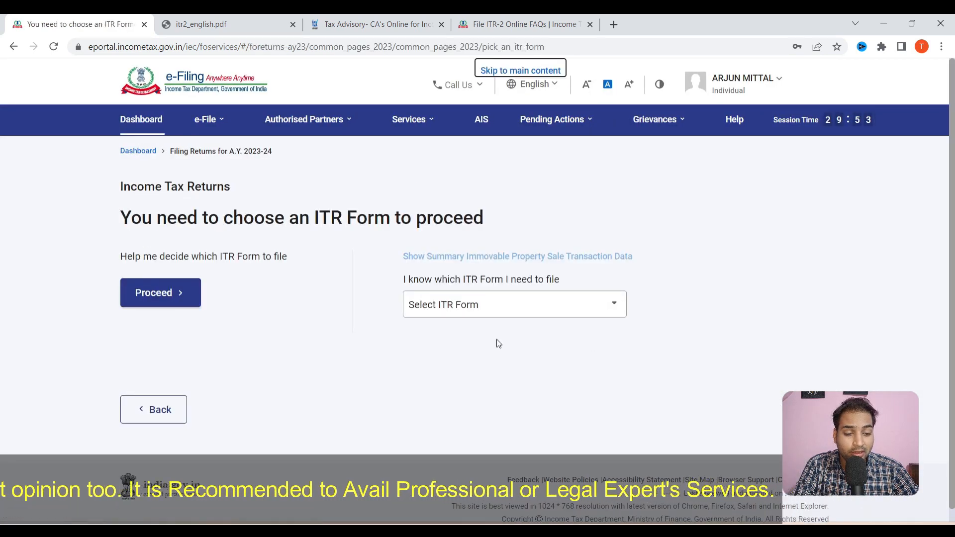
Step: Choose ITR-2 as the form to file and get started with the return
left_click(489, 315)
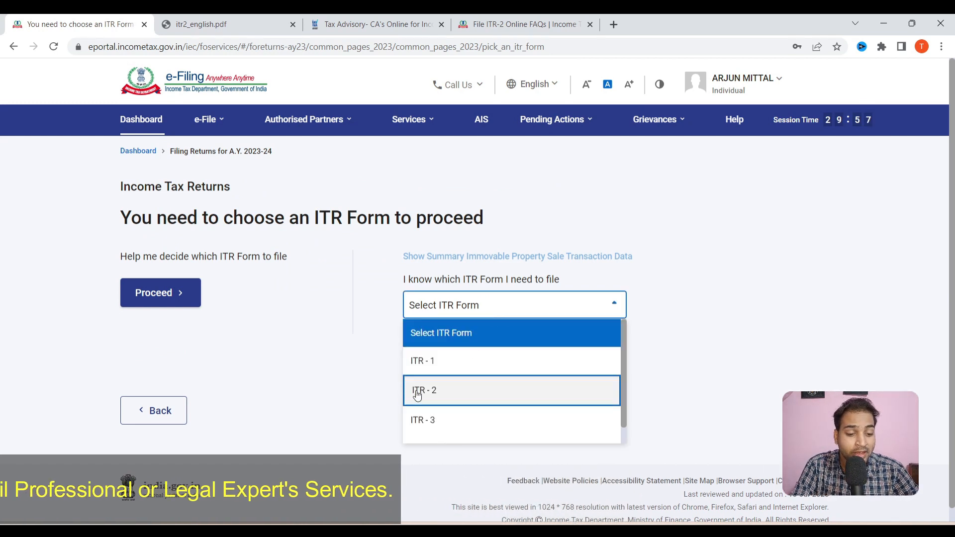
left_click(461, 394)
left_click(443, 392)
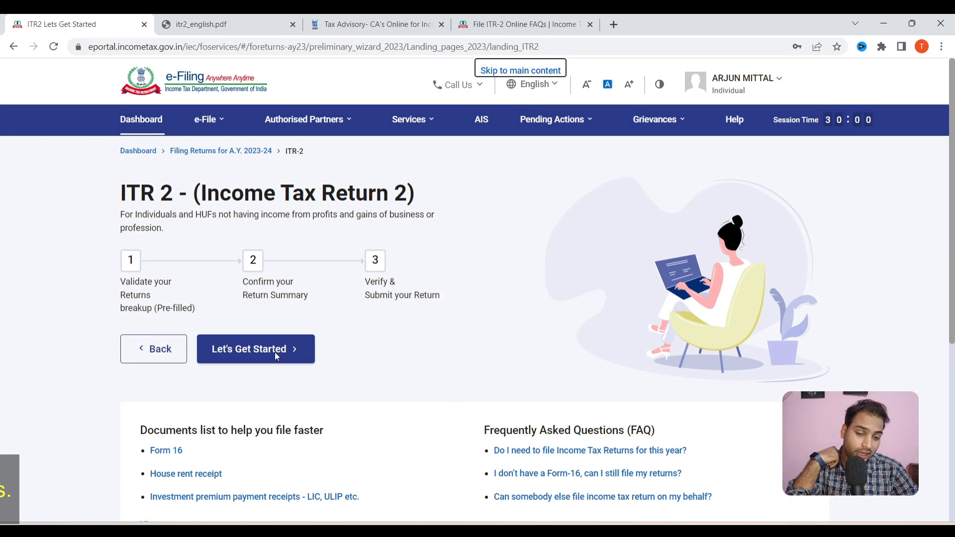
left_click(275, 352)
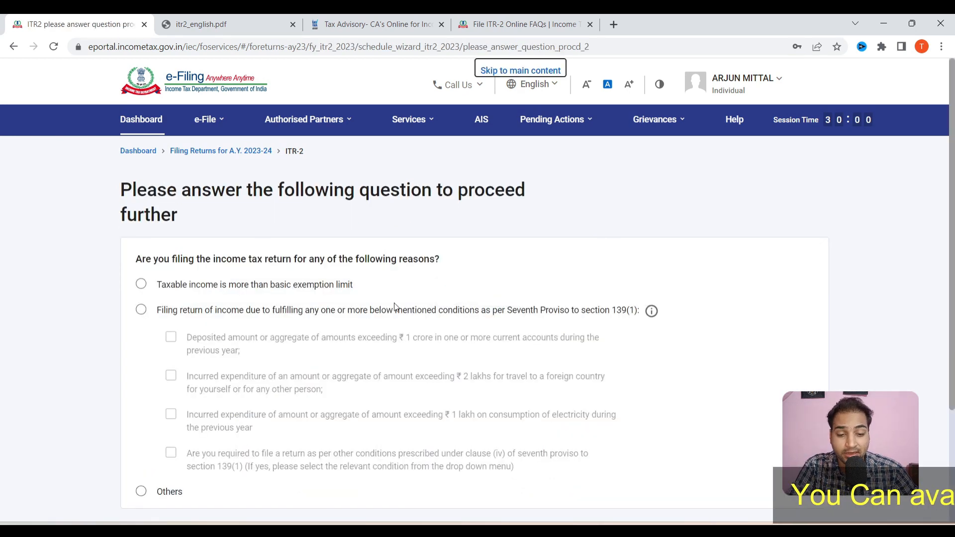
Step: Answer the question on reasons for filing the return with Others and continue to the schedule selection
scroll(393, 304, "down", 3)
scroll(140, 341, "up", 3)
left_click_drag(213, 259, 359, 260)
scroll(406, 264, "down", 3)
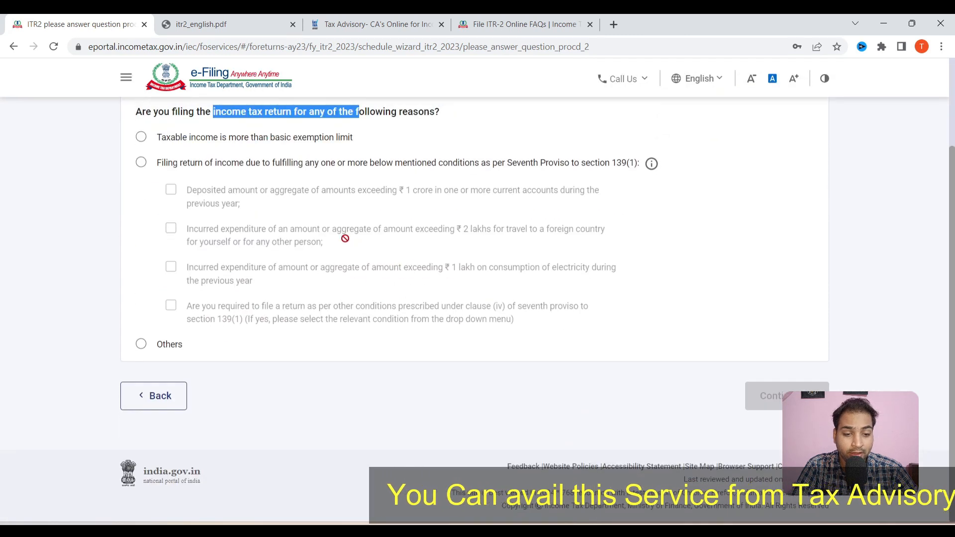
left_click(141, 344)
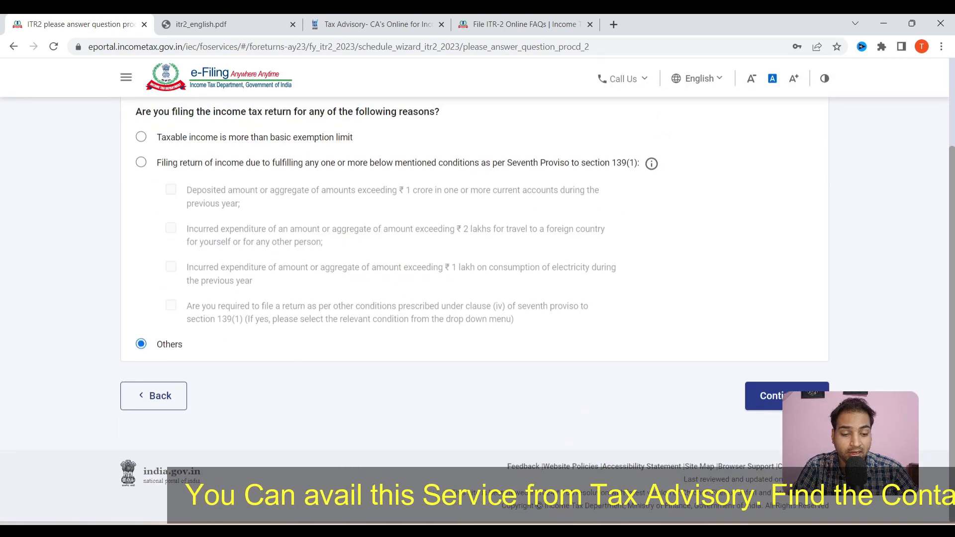
left_click(766, 396)
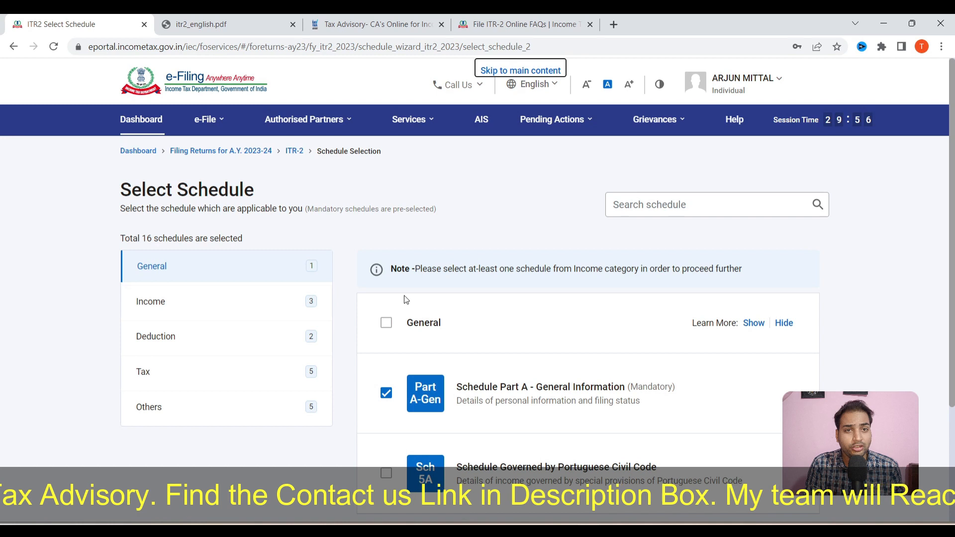
Step: Examine the schedules offered in the Income category, from Salary, House Property and Capital Gains through VDA, Other Sources and Foreign Source Income
scroll(378, 318, "down", 3)
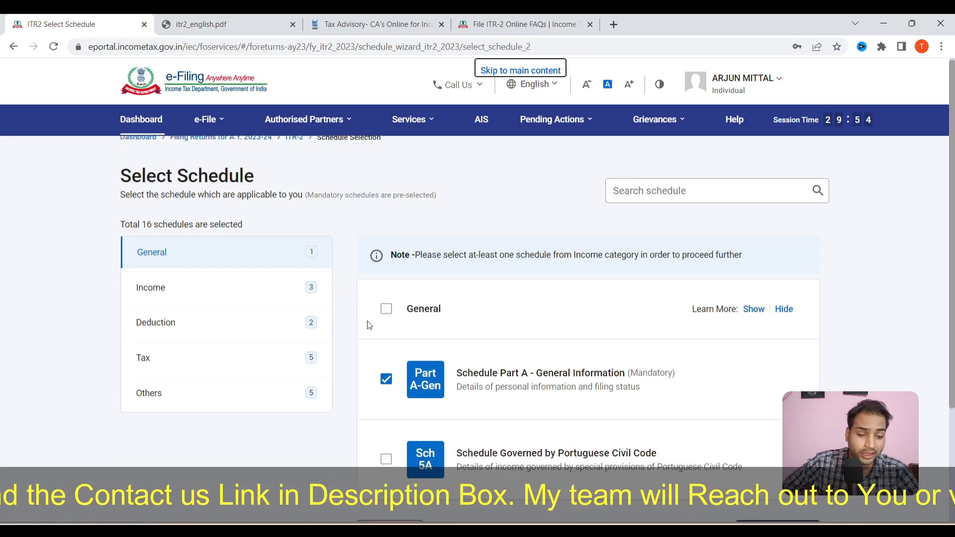
left_click(150, 150)
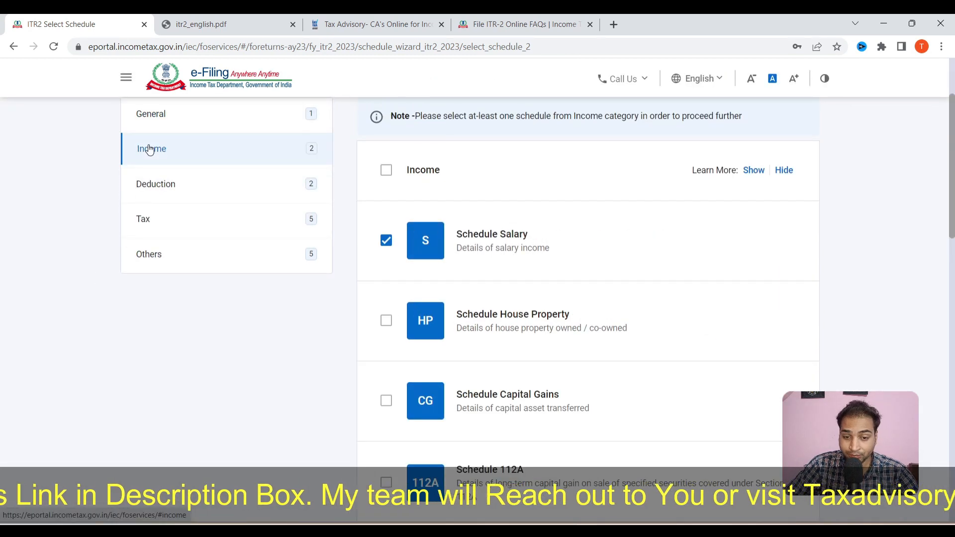
scroll(528, 237, "down", 3)
left_click_drag(478, 111, 517, 110)
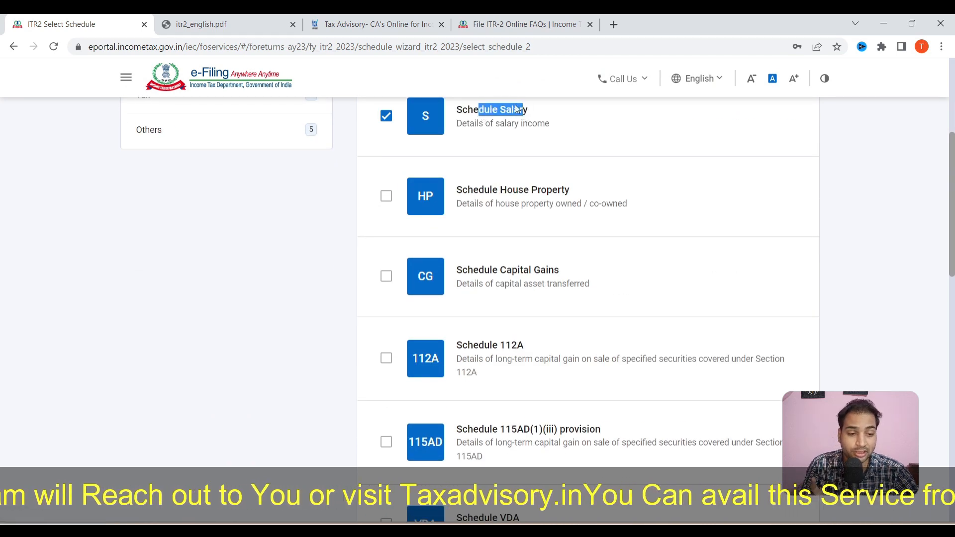
left_click_drag(498, 190, 569, 192)
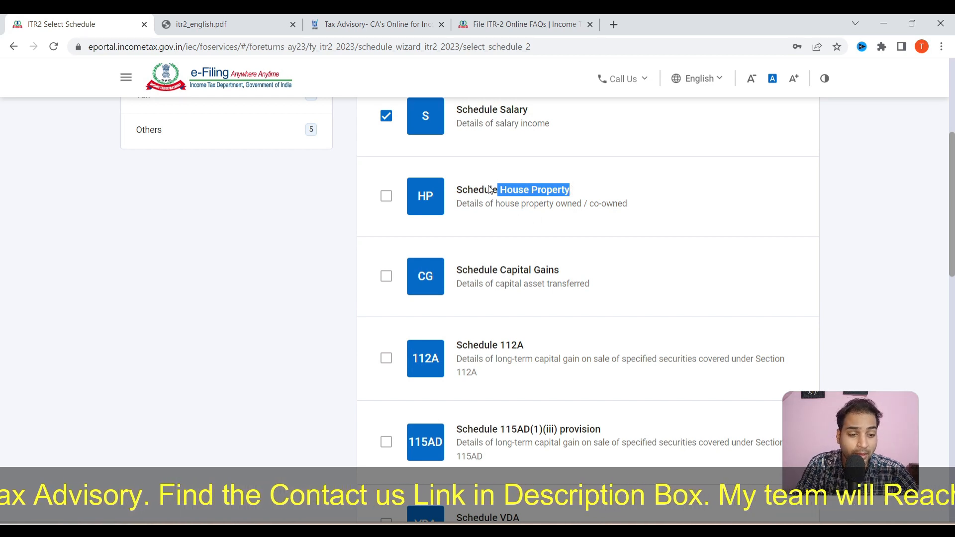
left_click_drag(484, 269, 575, 276)
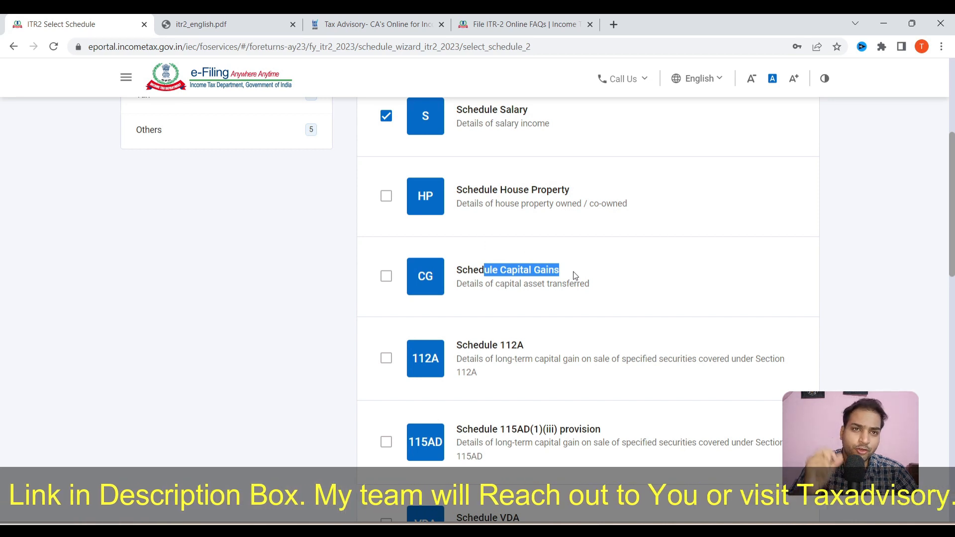
scroll(527, 276, "down", 5)
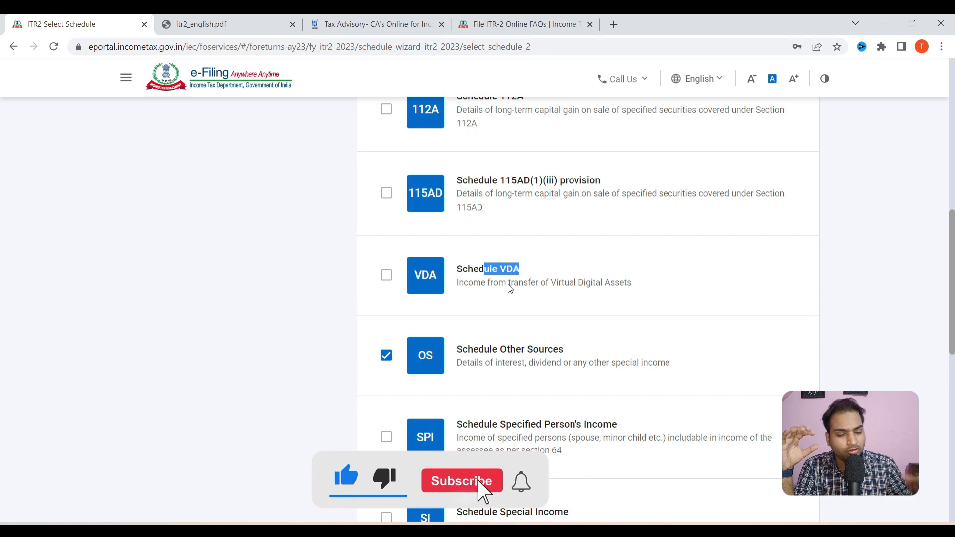
scroll(509, 288, "down", 1)
left_click_drag(498, 286, 553, 287)
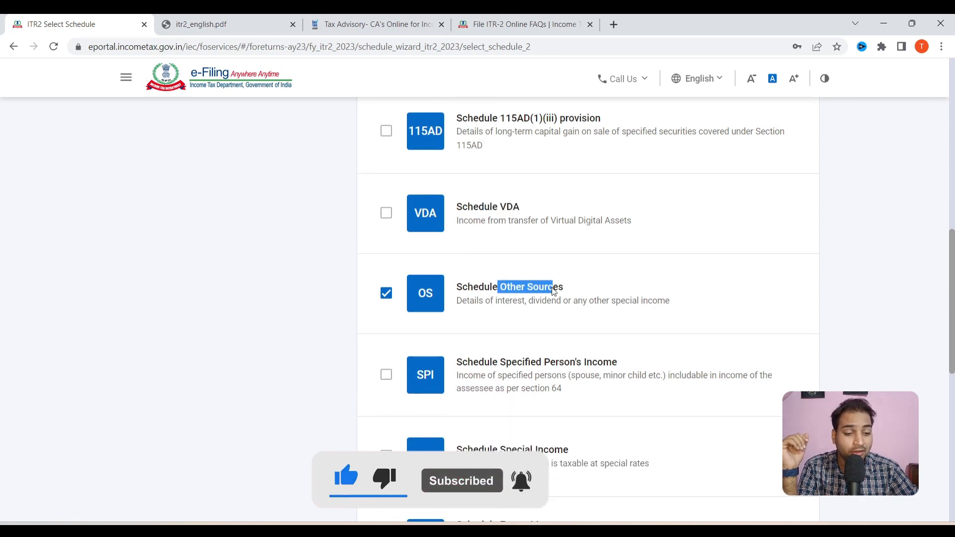
scroll(510, 308, "down", 3)
scroll(509, 308, "down", 6)
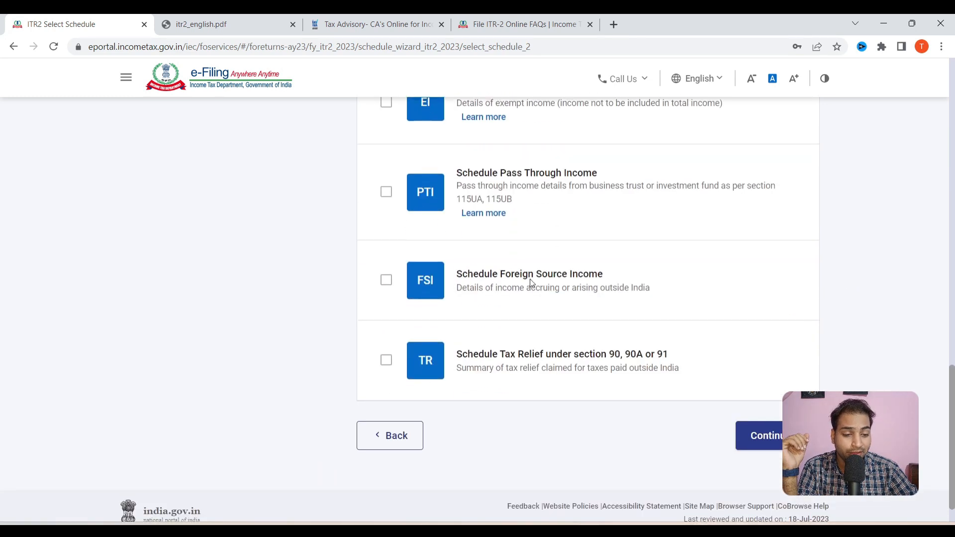
scroll(522, 280, "up", 15)
scroll(89, 340, "down", 4)
Step: Go through the Deduction, Tax and Others schedule categories and continue with the selected schedules
left_click(167, 117)
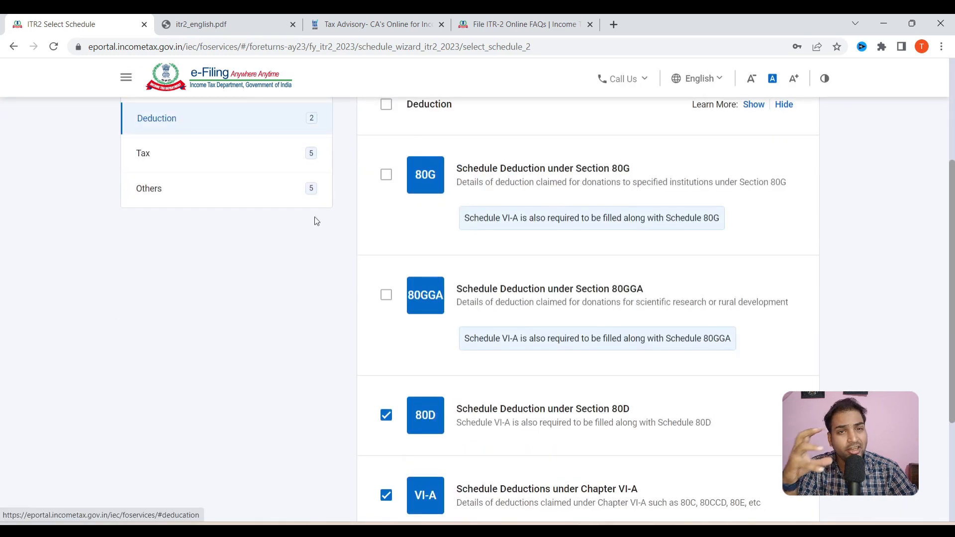
left_click(249, 152)
left_click(181, 192)
scroll(467, 229, "down", 7)
left_click(752, 397)
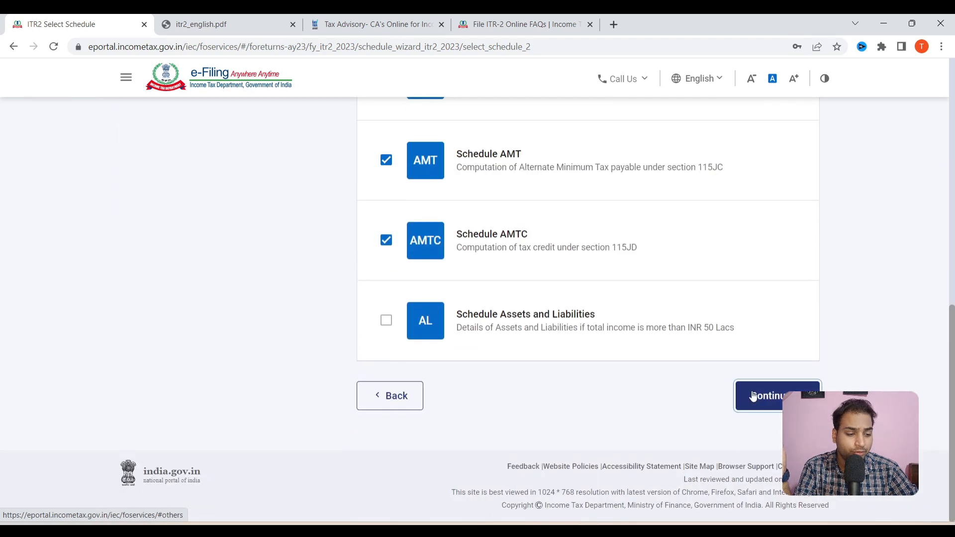
left_click(604, 357)
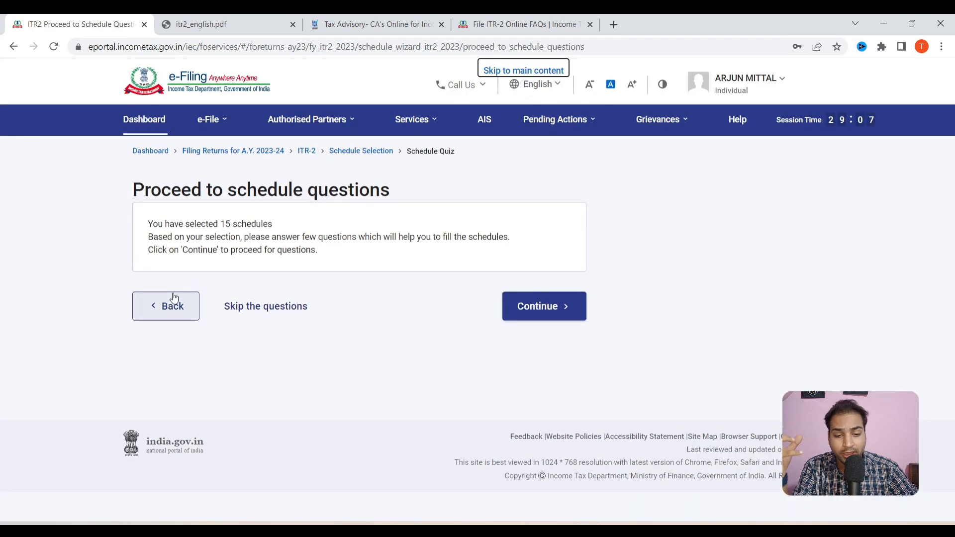
Step: Skip the schedule questions and open Part A - General Information from the schedules summary
left_click(255, 318)
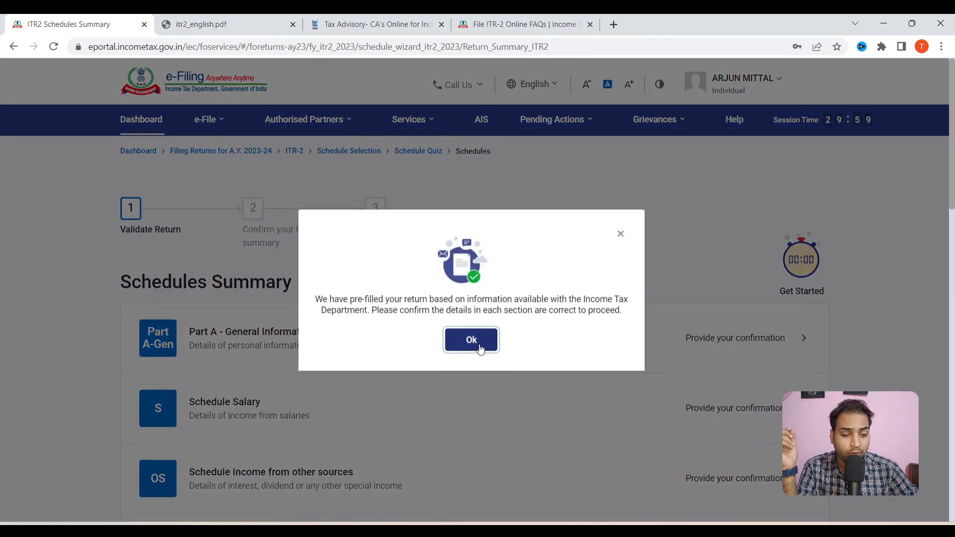
left_click(485, 347)
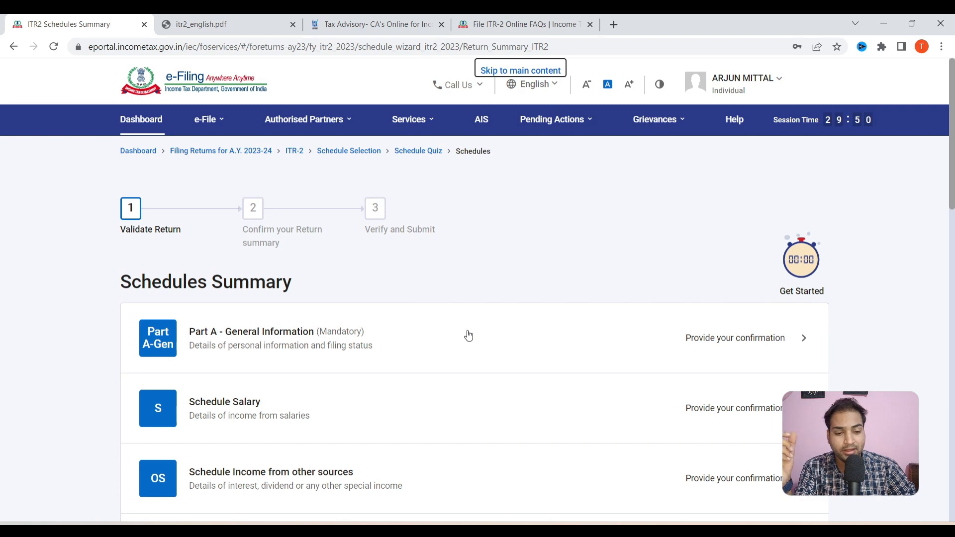
left_click(468, 336)
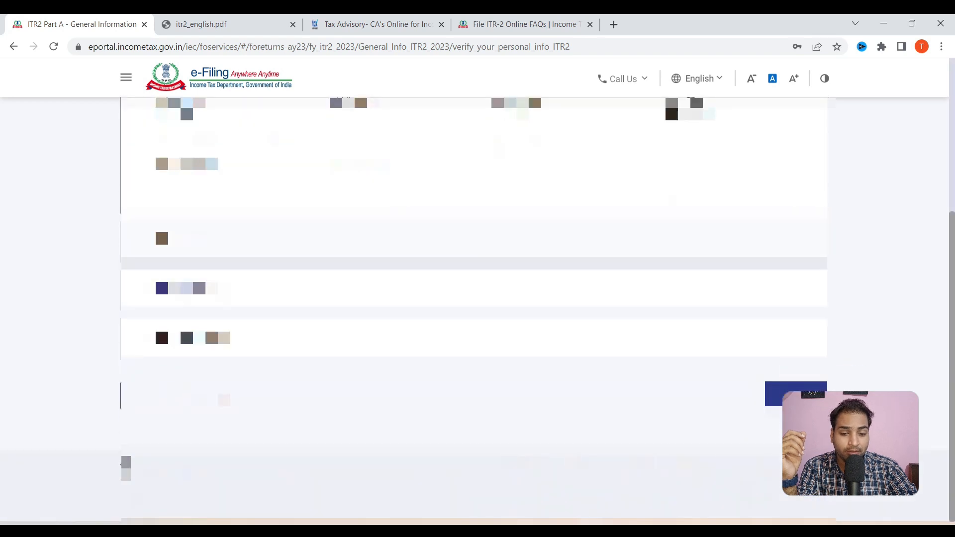
Step: In Filing Status, set the residential status to Resident with the condition of 182 days or more in India, section 6(1)(a)
left_click(288, 295)
scroll(363, 283, "down", 6)
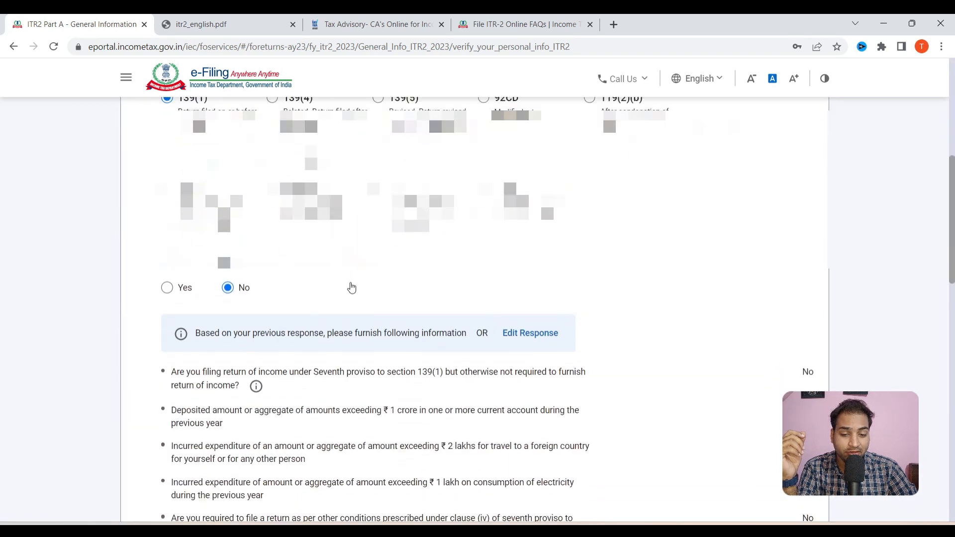
left_click_drag(189, 135, 284, 139)
scroll(291, 212, "down", 5)
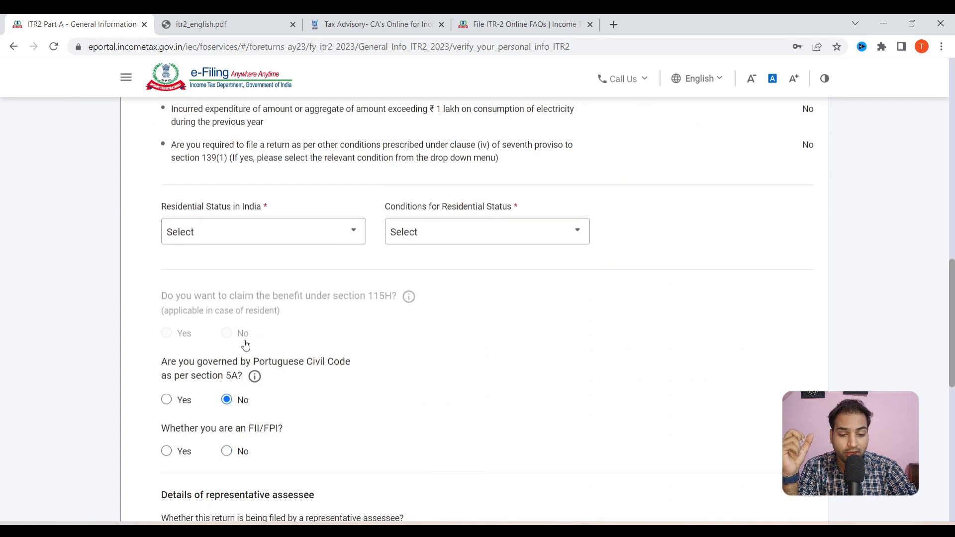
left_click_drag(154, 209, 237, 204)
left_click(250, 203)
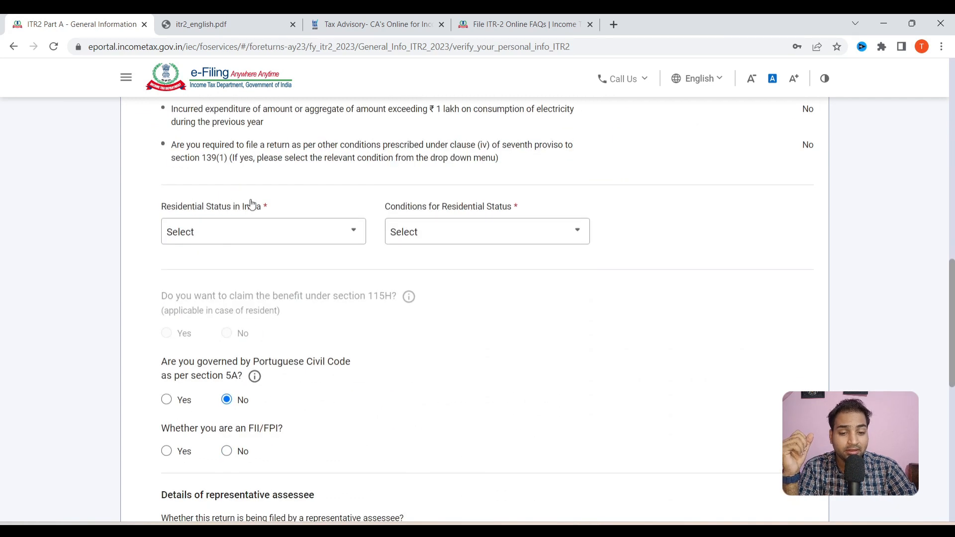
left_click(258, 232)
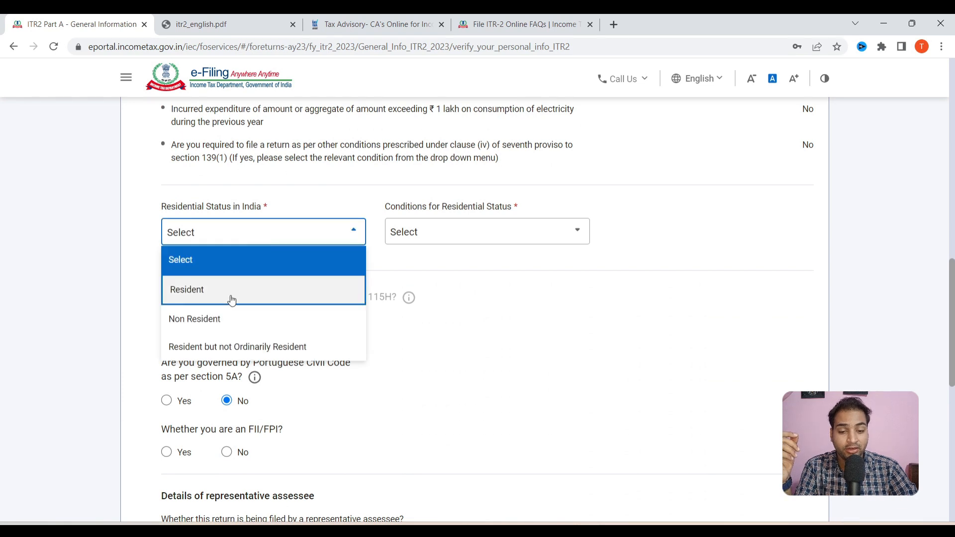
left_click(239, 284)
left_click(214, 237)
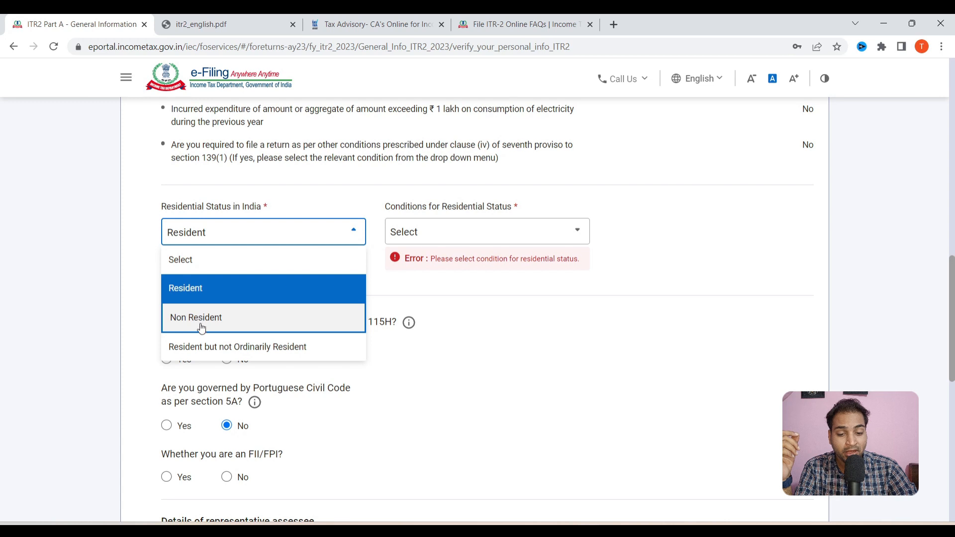
left_click(315, 288)
left_click(448, 232)
left_click(435, 292)
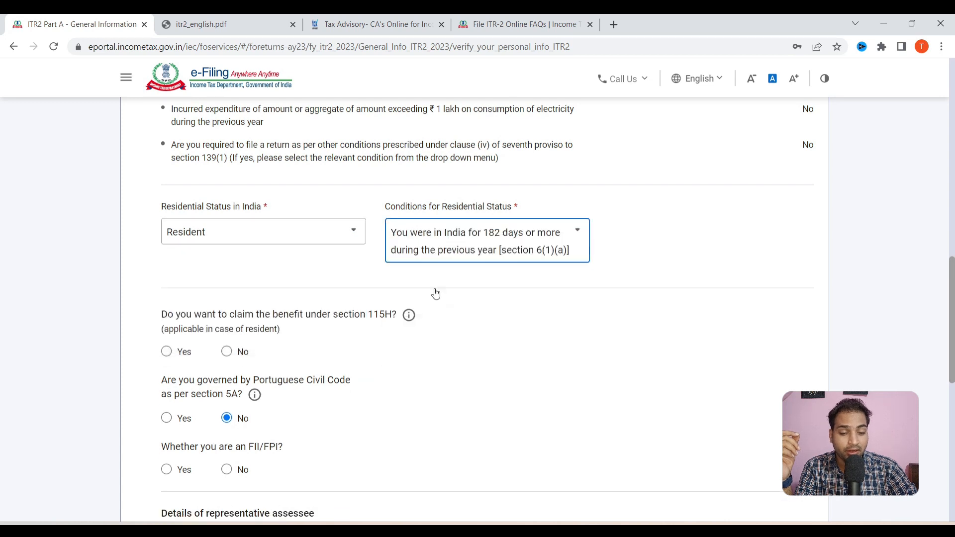
Step: Answer No to claiming the section 115H benefit and No to being an FII/FPI
scroll(369, 258, "down", 5)
scroll(243, 241, "up", 3)
left_click_drag(224, 195, 312, 192)
left_click(314, 253)
left_click(227, 226)
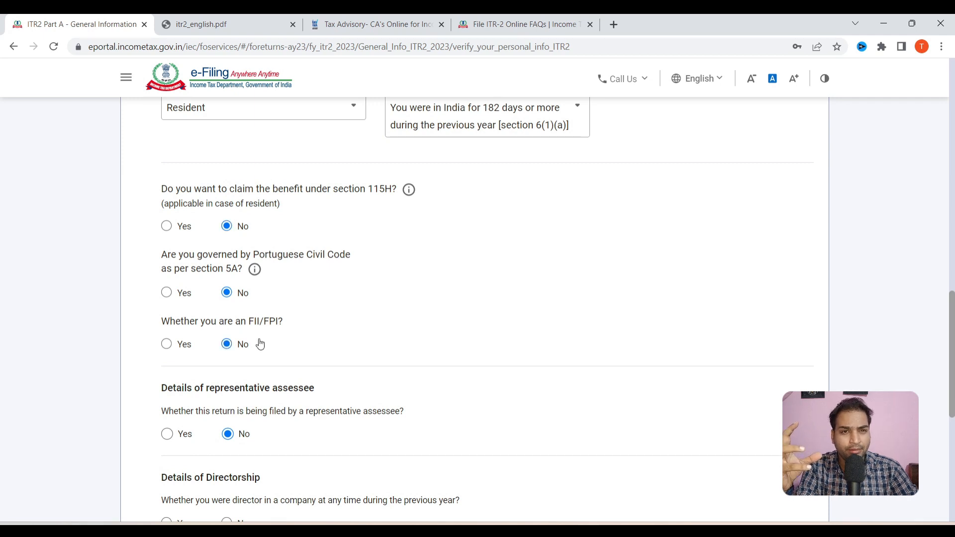
Step: Answer No to having been a director in a company at any time during the previous year
scroll(257, 345, "down", 3)
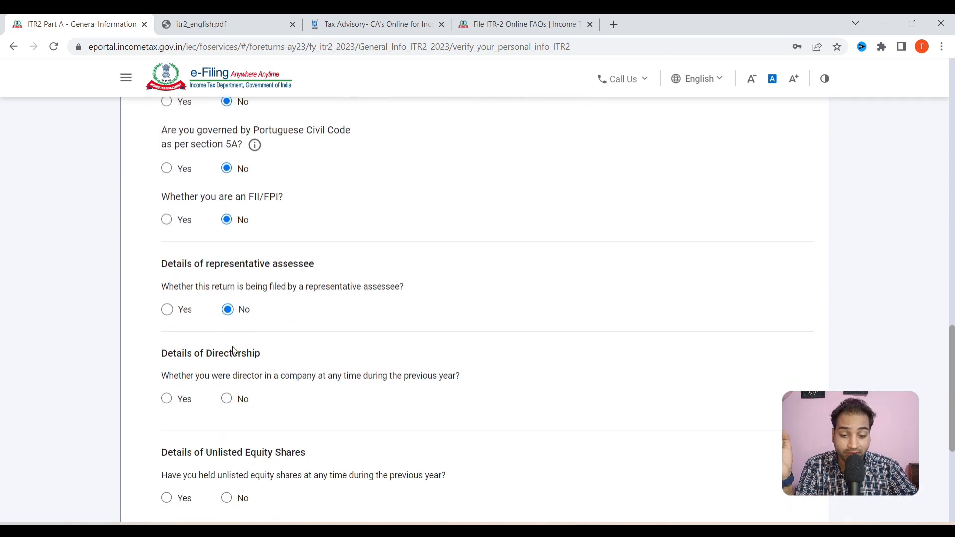
left_click_drag(224, 353, 285, 351)
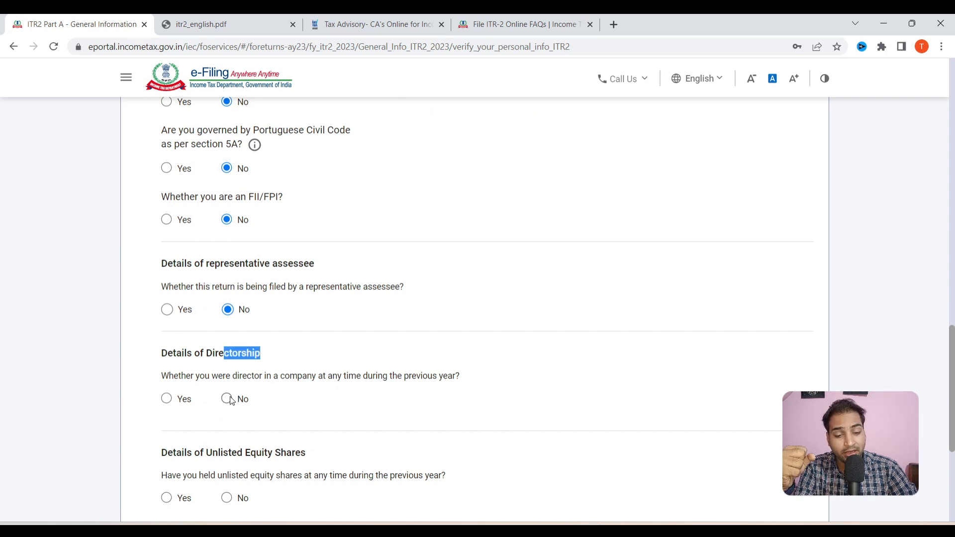
left_click(167, 399)
scroll(169, 401, "down", 3)
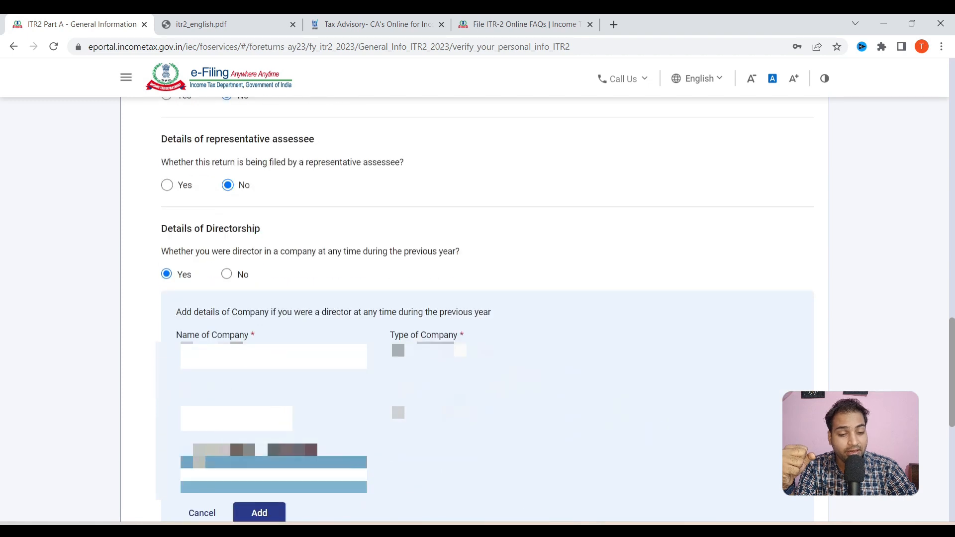
left_click(228, 275)
Step: Complete the unlisted equity shares question, save the filing status details and confirm Part A - General Information
scroll(226, 266, "down", 3)
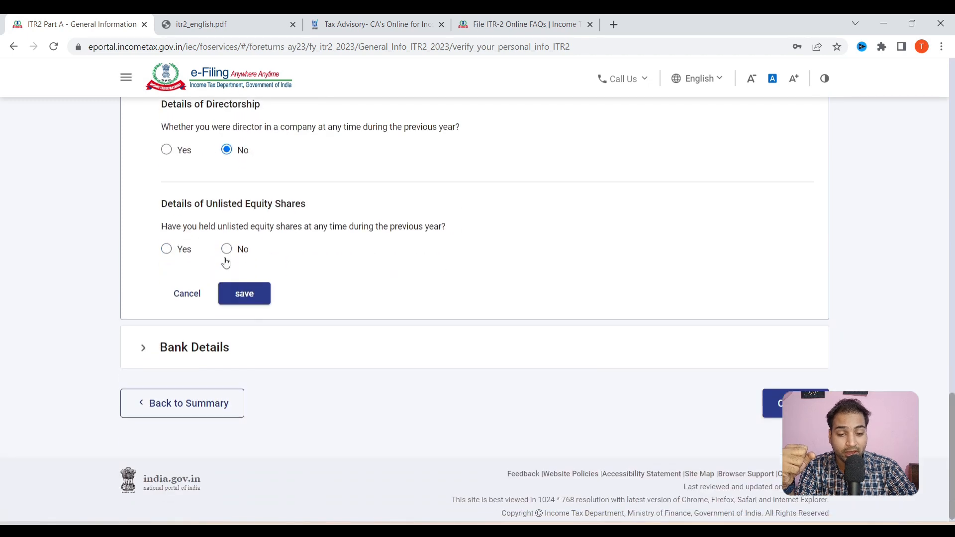
left_click_drag(242, 204, 300, 204)
left_click(245, 297)
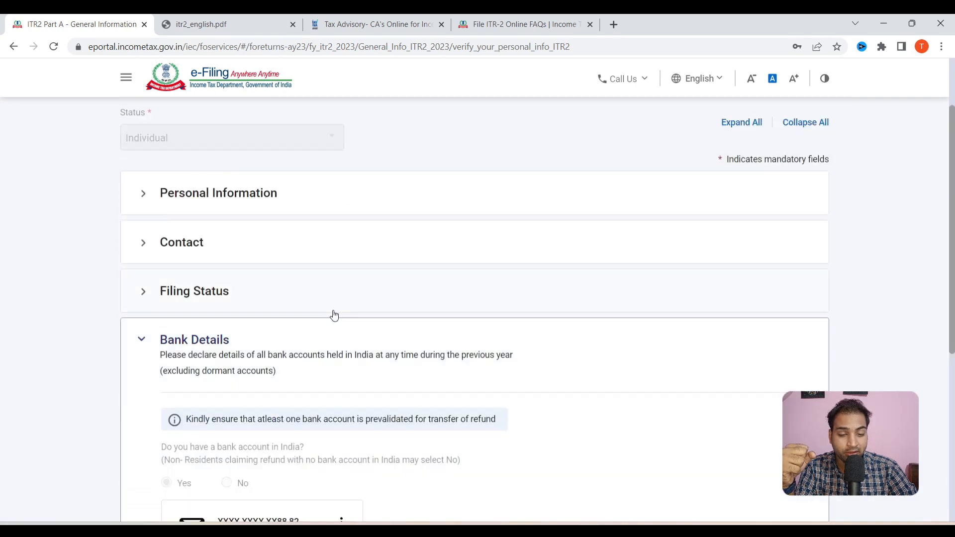
scroll(333, 315, "down", 7)
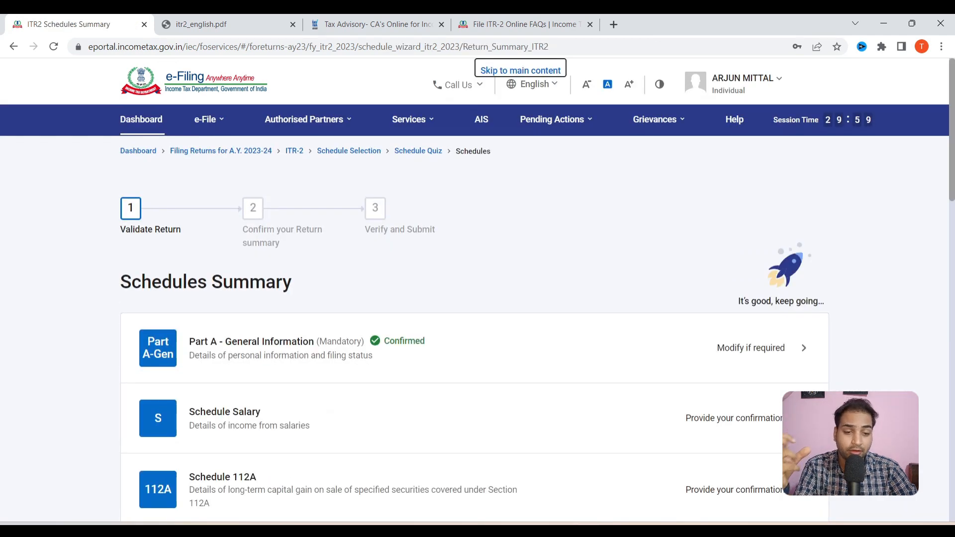
Step: Open Schedule Salary and start adding an employer under Gross Salary
scroll(678, 385, "down", 4)
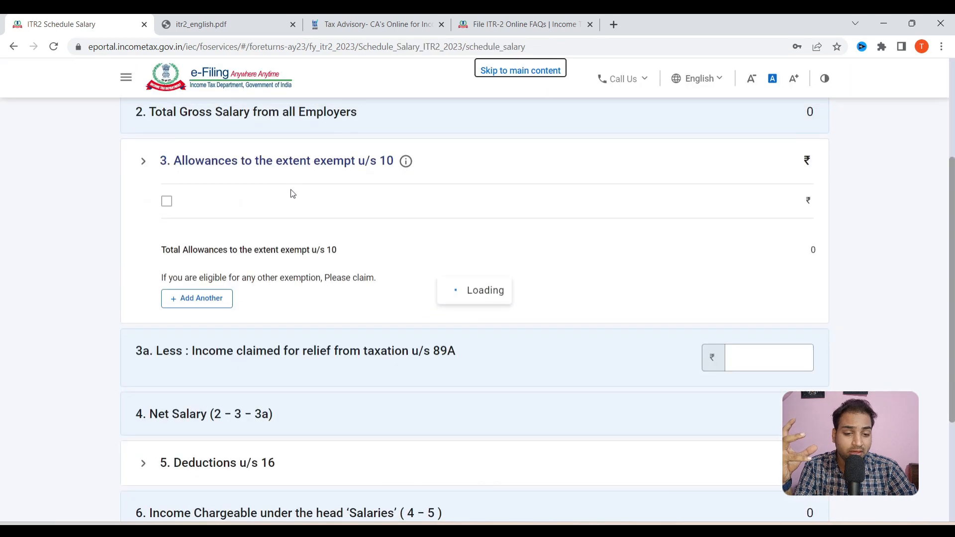
scroll(175, 249, "down", 3)
scroll(182, 245, "up", 1)
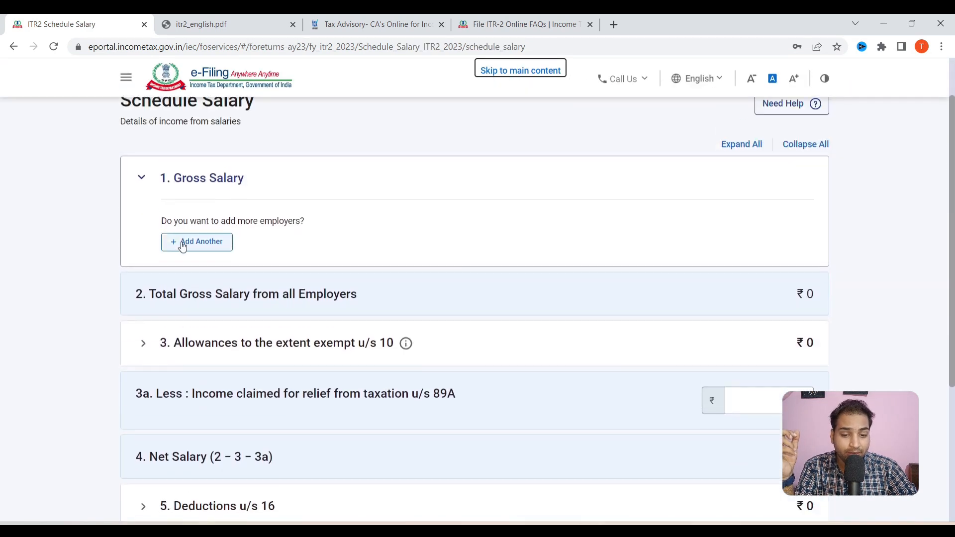
left_click_drag(187, 186, 234, 179)
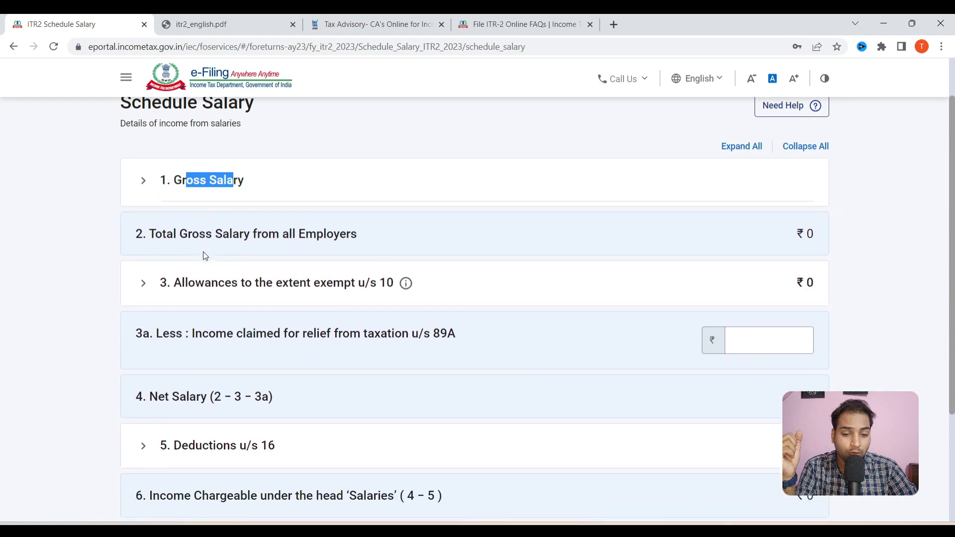
left_click(195, 182)
left_click(188, 246)
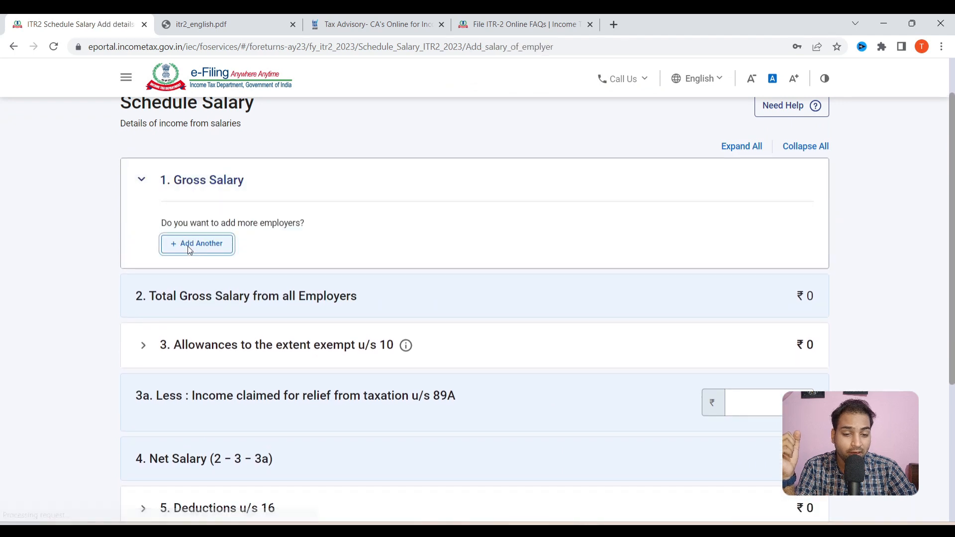
Step: Review the employer name, TAN, address and town/city fields of the salary breakup form
scroll(535, 277, "down", 10)
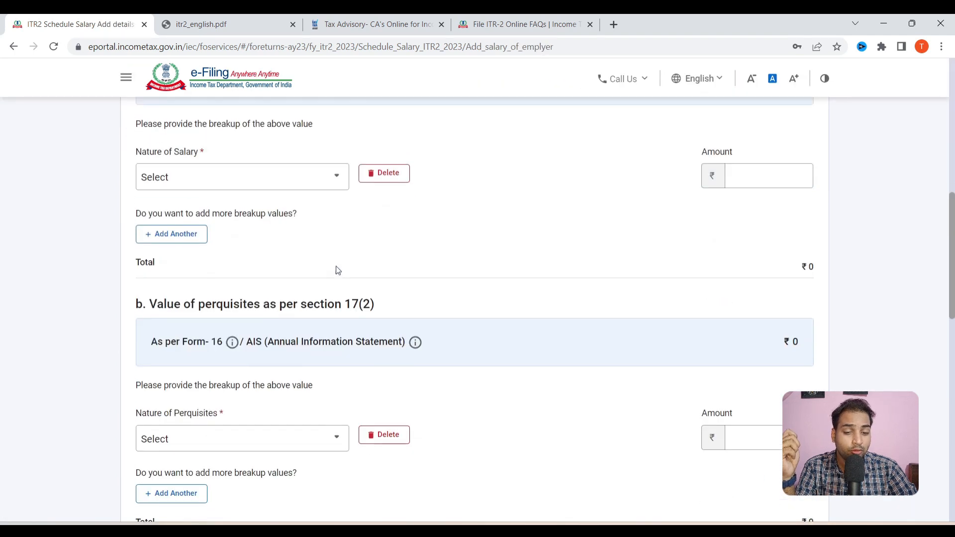
scroll(335, 270, "up", 8)
scroll(323, 271, "up", 1)
left_click(448, 173)
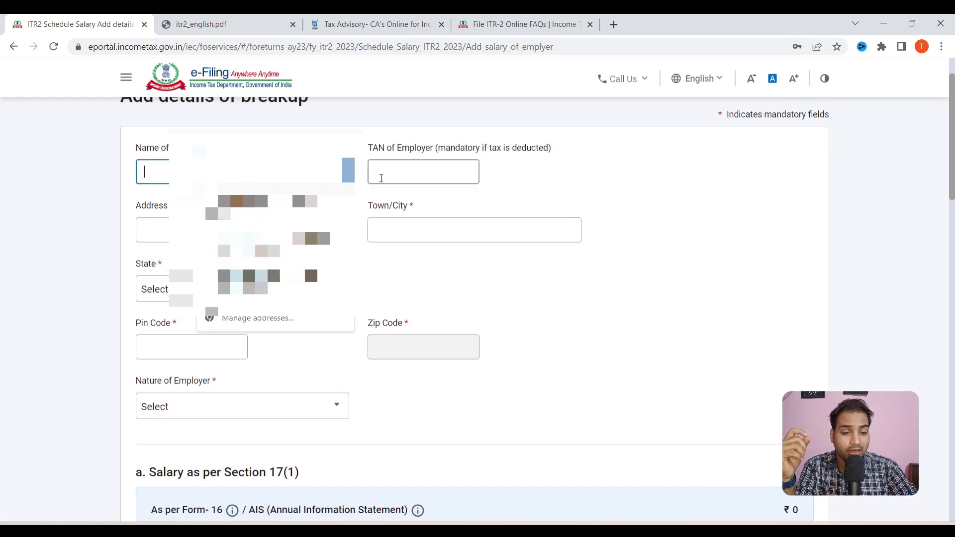
left_click_drag(371, 148, 436, 149)
left_click_drag(142, 148, 209, 148)
left_click_drag(163, 206, 228, 207)
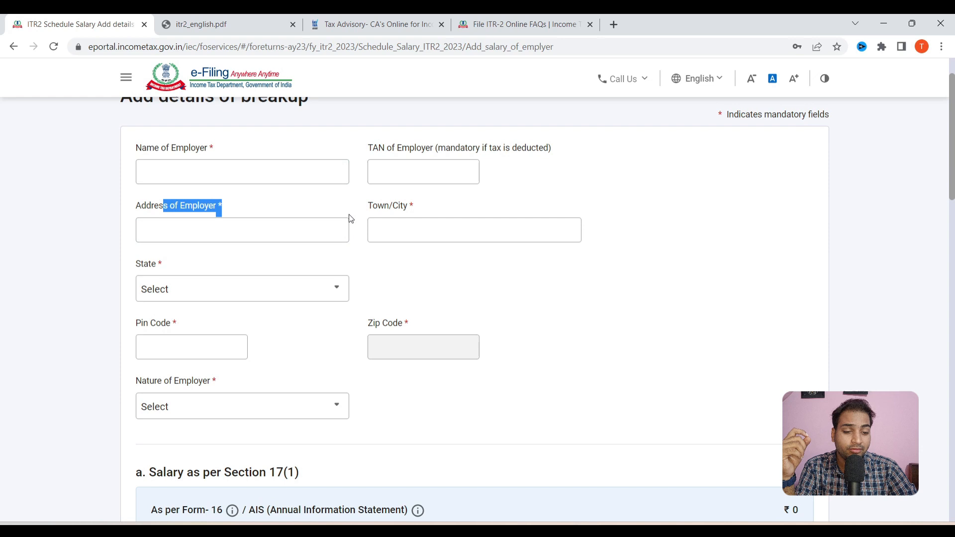
left_click_drag(368, 205, 407, 205)
Step: Try to choose Uttarakhand as the employer's state and enter the employer's postal pin code
left_click_drag(129, 267, 177, 298)
left_click(177, 298)
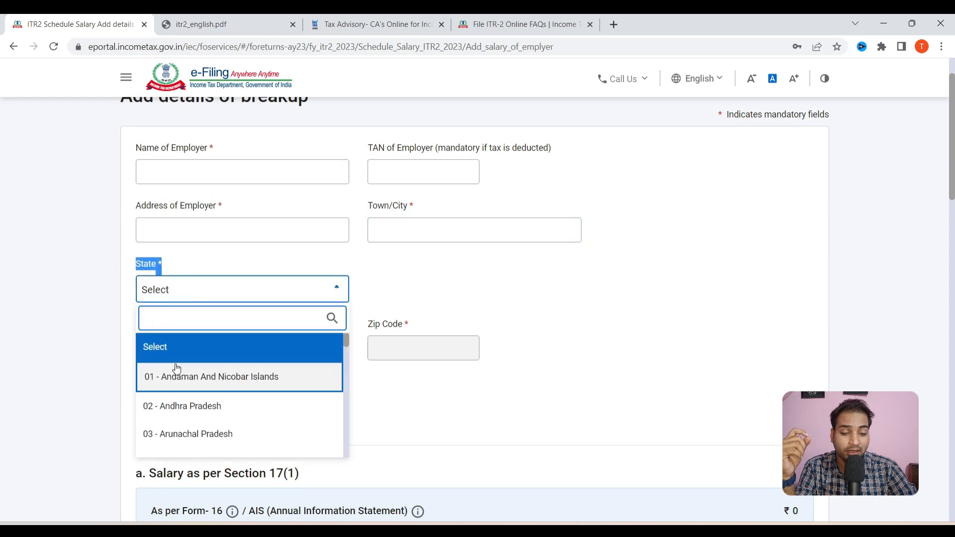
scroll(219, 375, "down", 5)
scroll(219, 377, "down", 10)
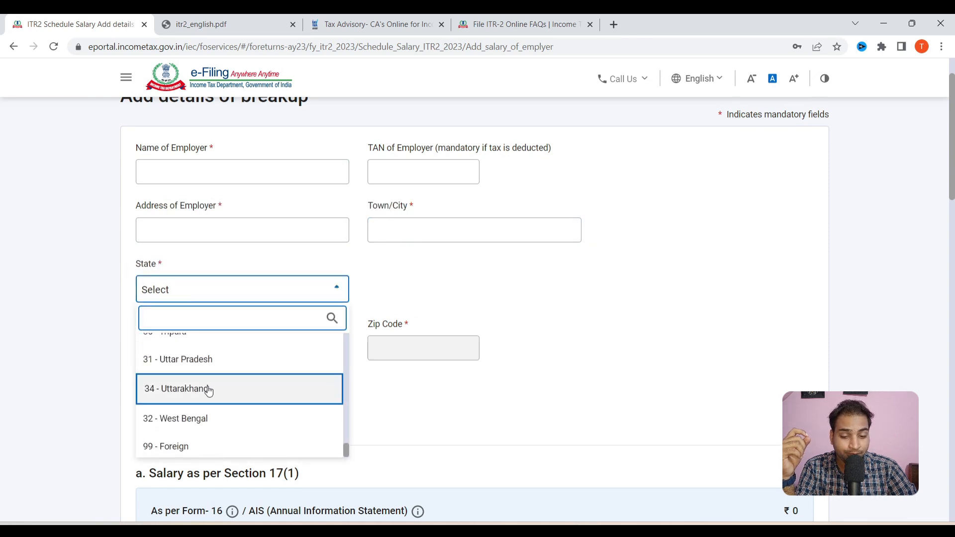
left_click(207, 390)
left_click(194, 348)
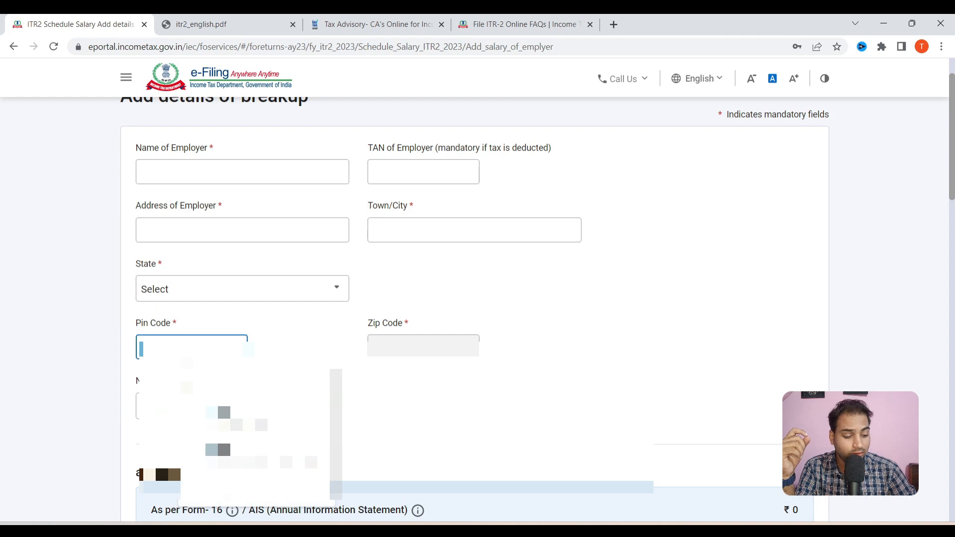
type("110511")
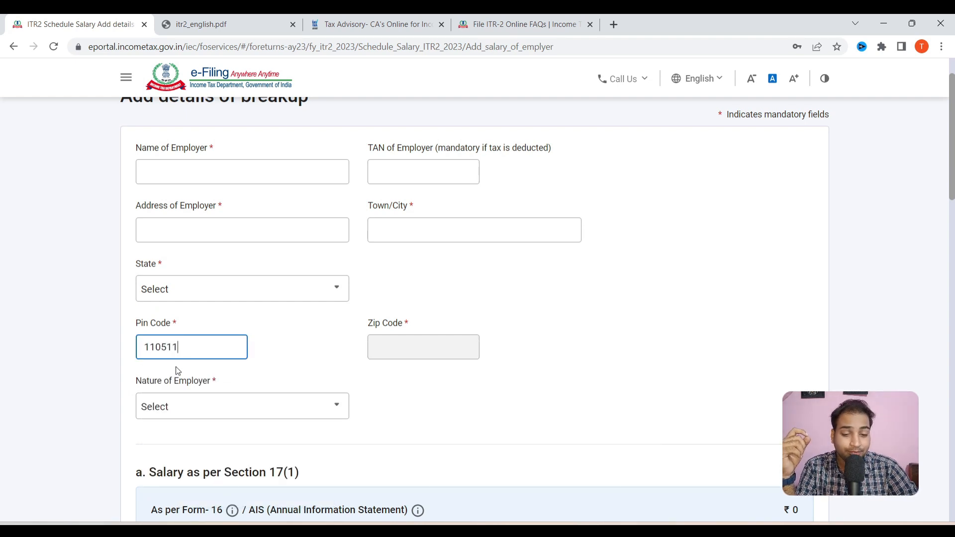
Step: Set the nature of employer to Others and the employer's state to Andhra Pradesh
left_click(192, 409)
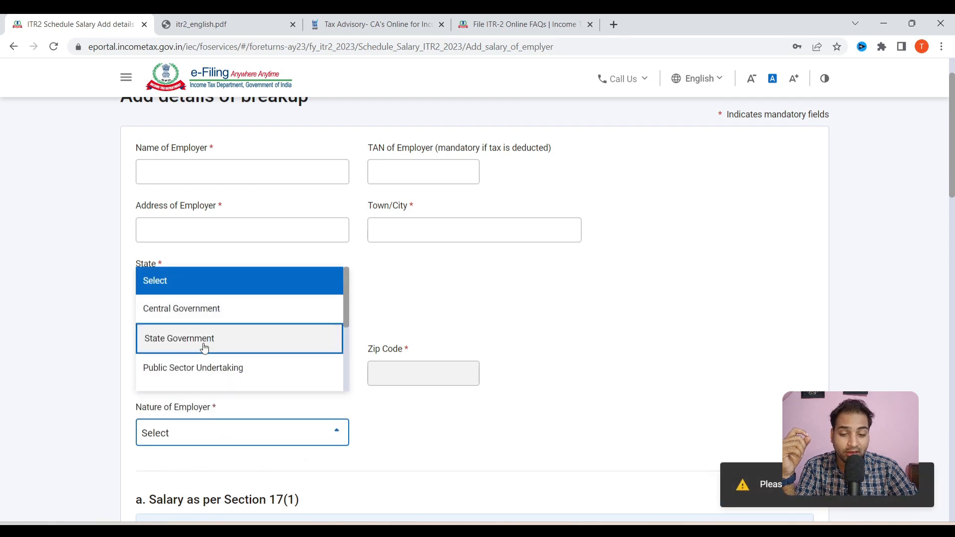
scroll(208, 369, "down", 3)
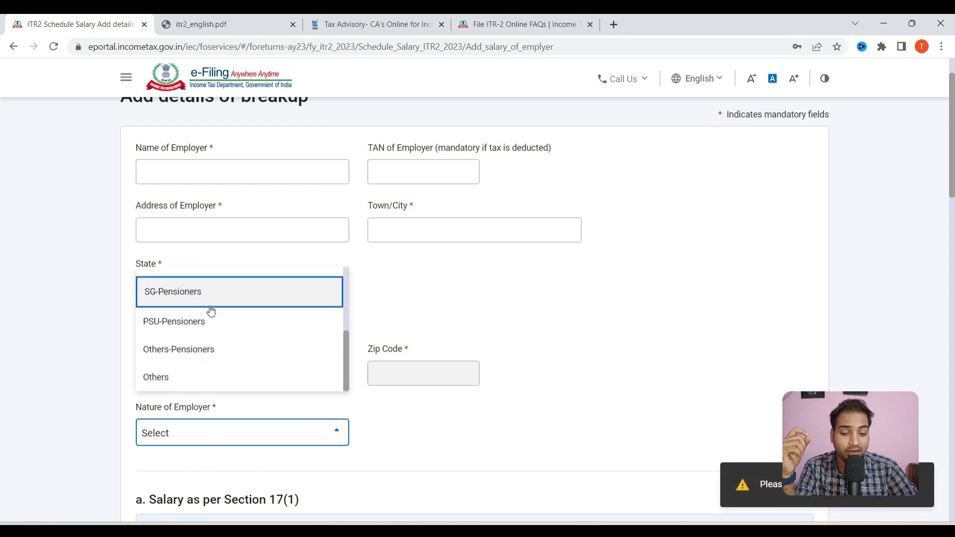
left_click(186, 390)
scroll(266, 194, "down", 4)
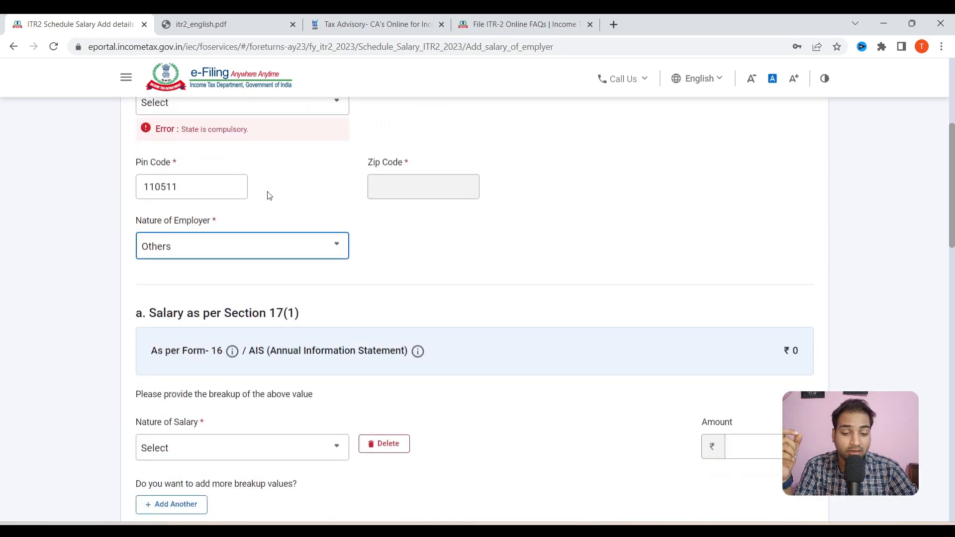
scroll(207, 209, "up", 1)
left_click(233, 162)
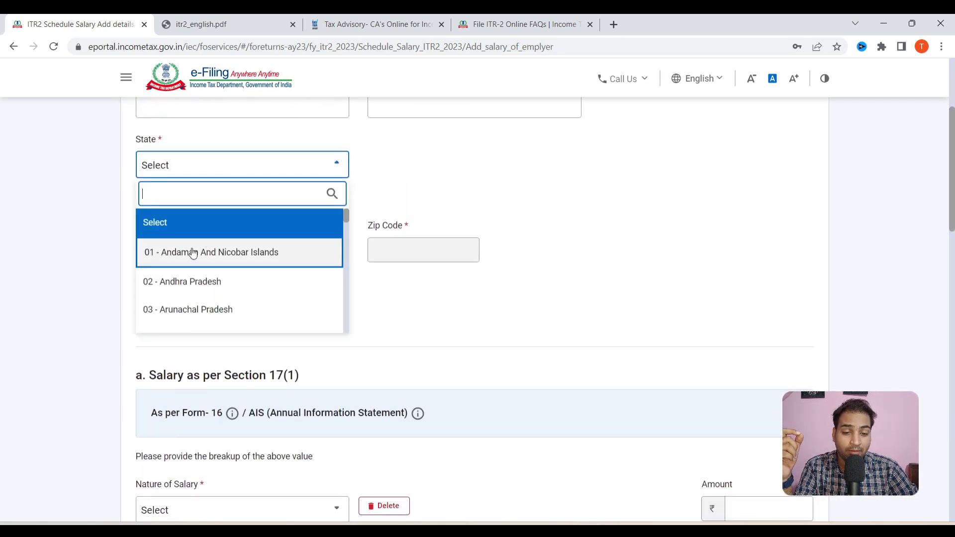
left_click(205, 283)
Step: Examine the nature of salary options available for the section 17(1) salary breakup
scroll(400, 255, "down", 5)
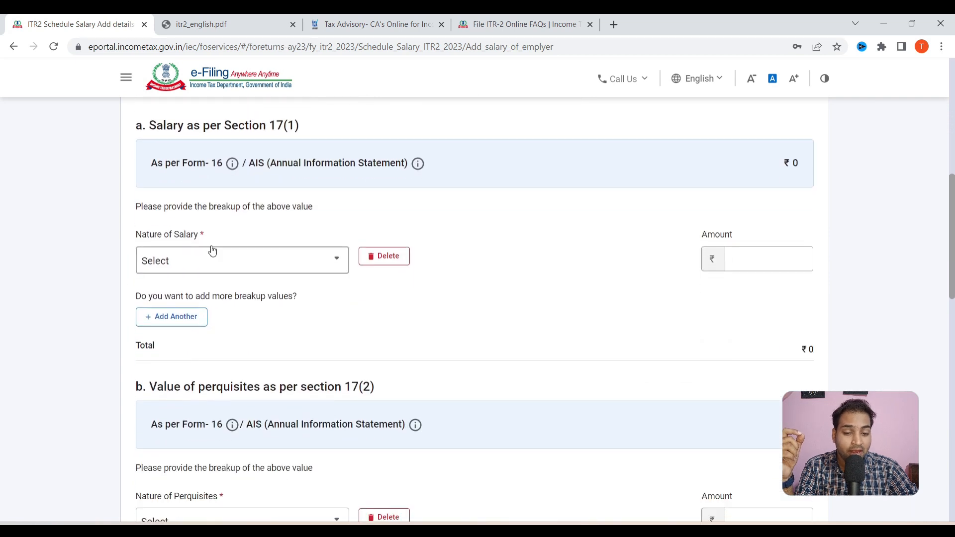
left_click(224, 273)
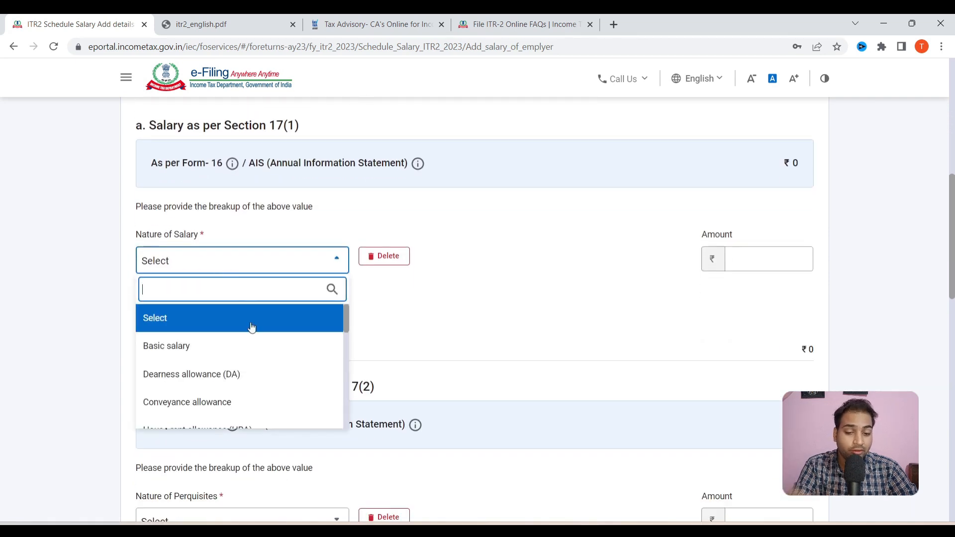
scroll(228, 319, "down", 1)
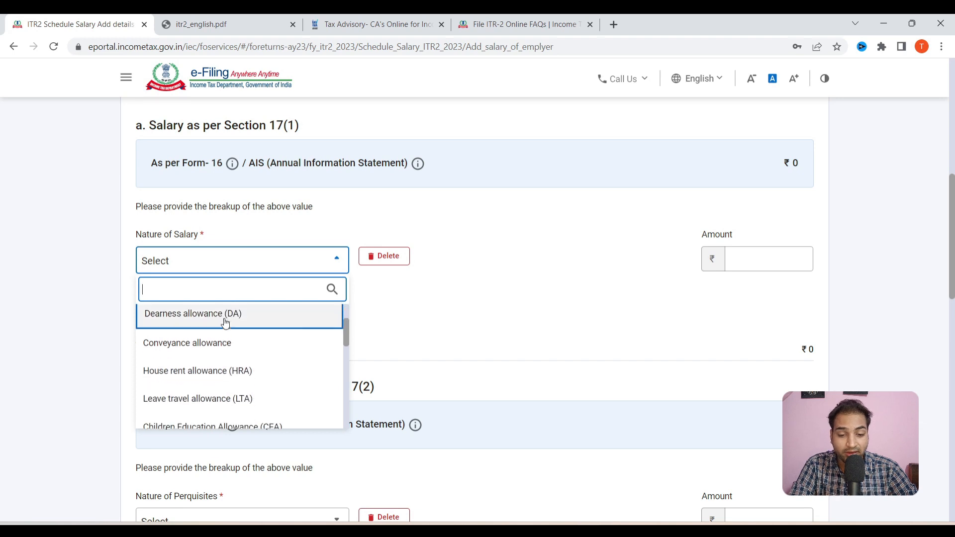
scroll(209, 393, "down", 3)
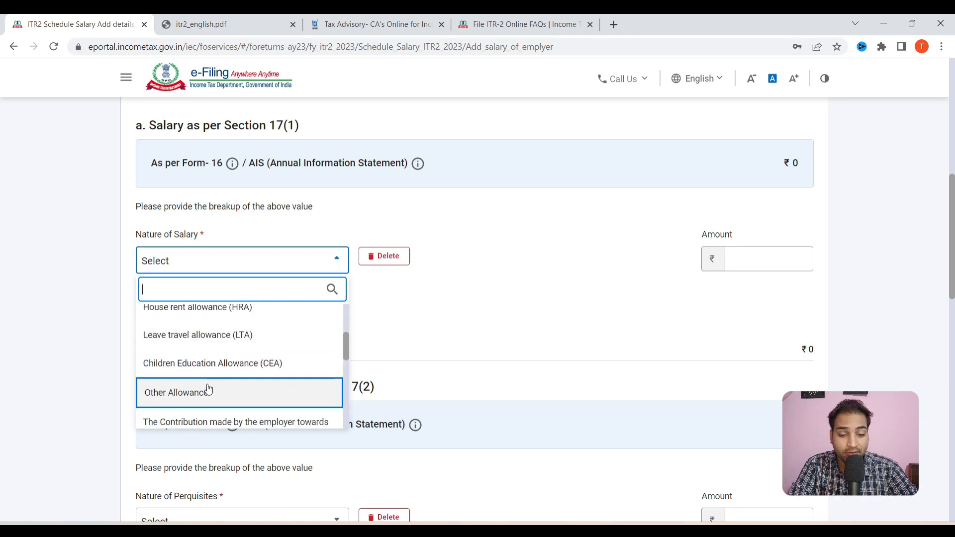
scroll(219, 358, "up", 2)
scroll(194, 358, "up", 1)
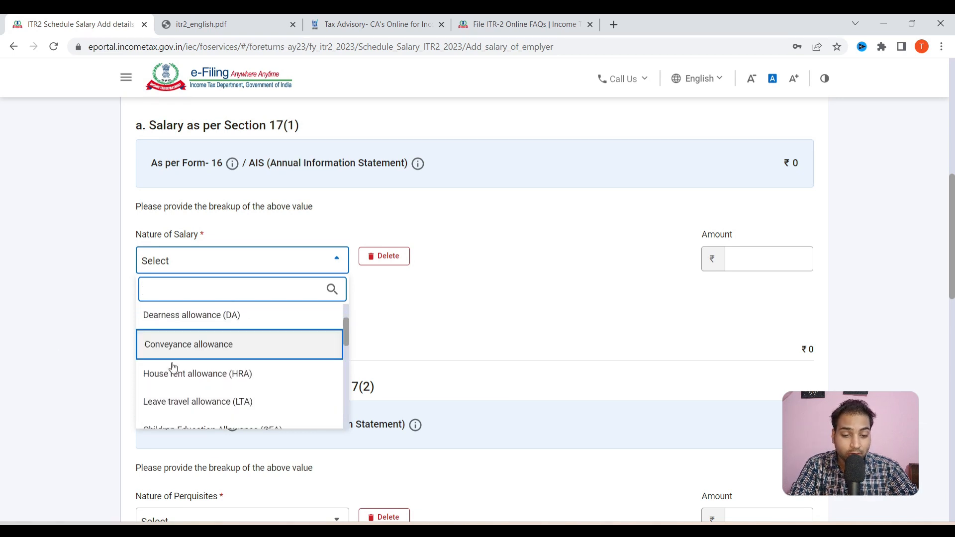
scroll(218, 341, "down", 3)
scroll(204, 318, "down", 3)
scroll(198, 316, "up", 5)
left_click(784, 249)
Step: Examine the section 17(2) perquisite options and the remaining gross salary items of the employer form
scroll(309, 328, "down", 6)
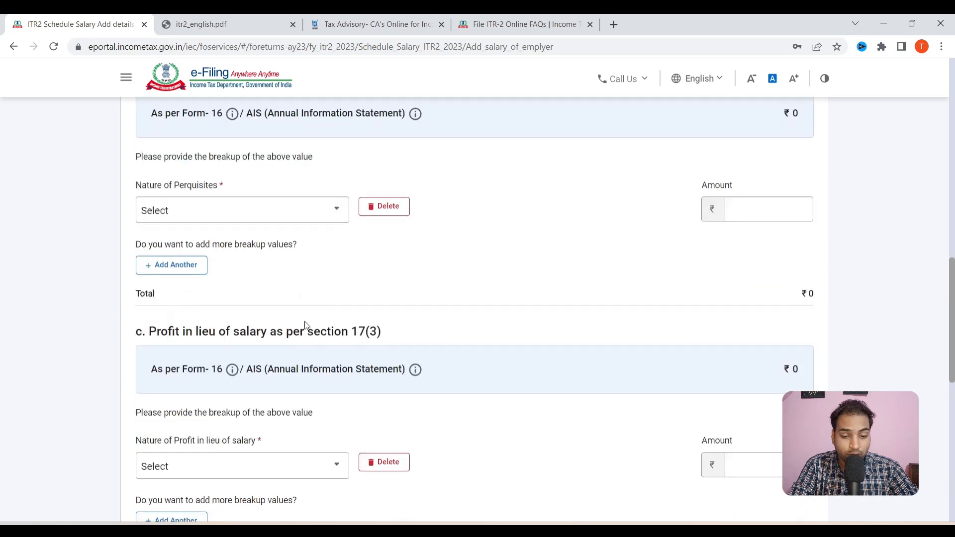
left_click(230, 214)
scroll(234, 298, "down", 10)
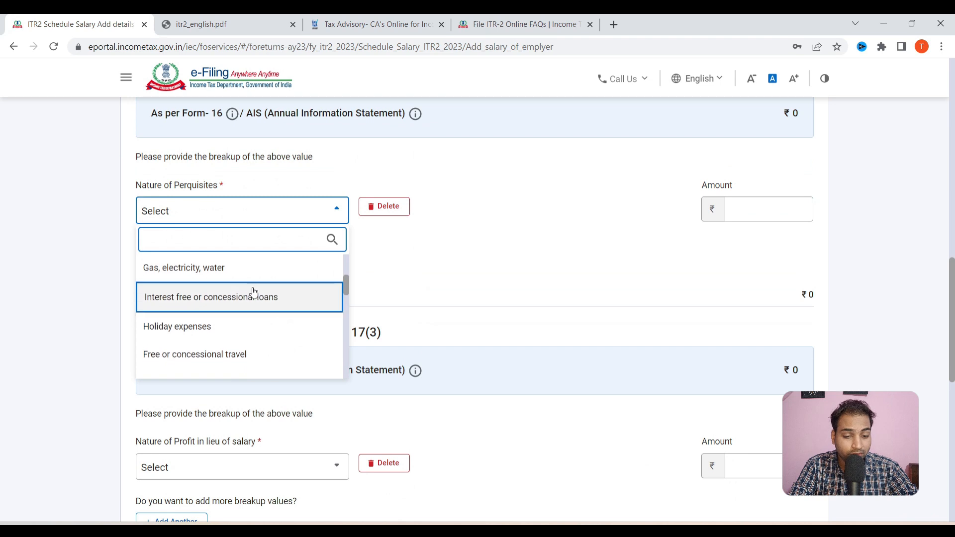
left_click(601, 288)
scroll(602, 287, "down", 10)
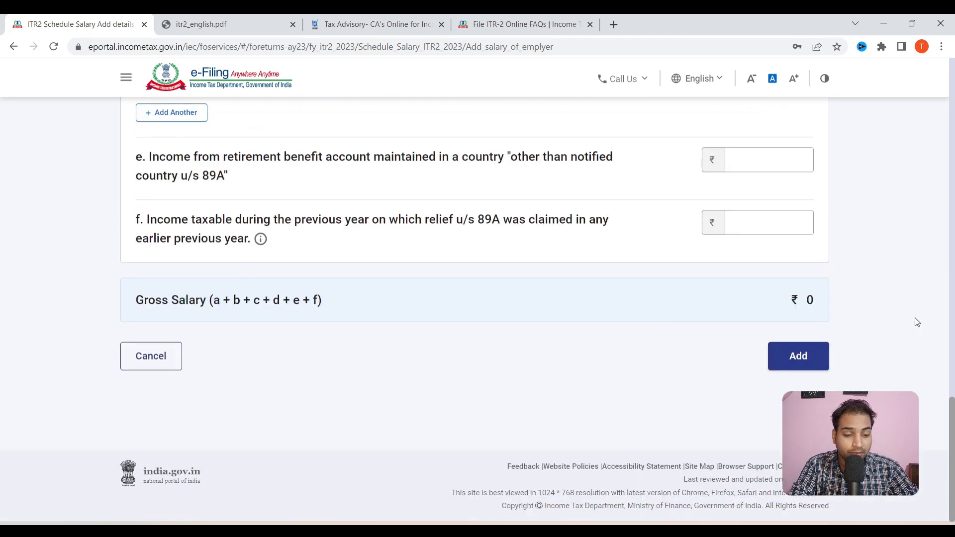
Step: Cancel the employer entry and return from Schedule Salary to the Schedules Summary
left_click(150, 356)
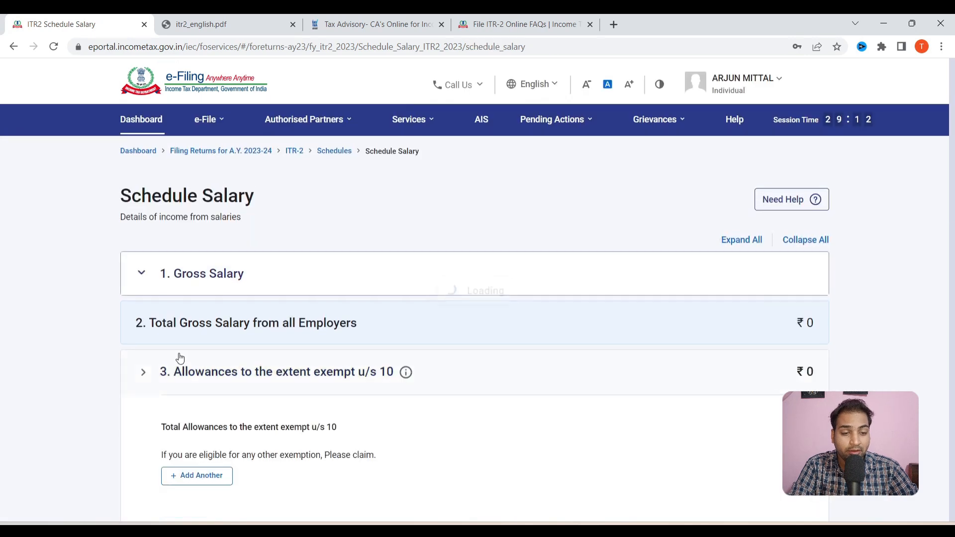
scroll(276, 363, "down", 5)
left_click(191, 396)
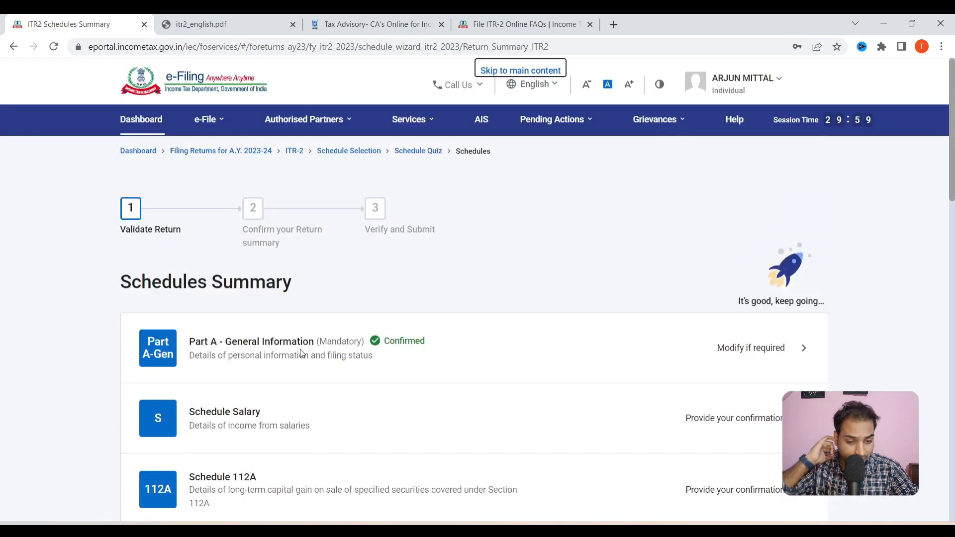
Step: View Schedule 112A and its options for adding details, then return to the Schedules Summary
scroll(298, 356, "down", 4)
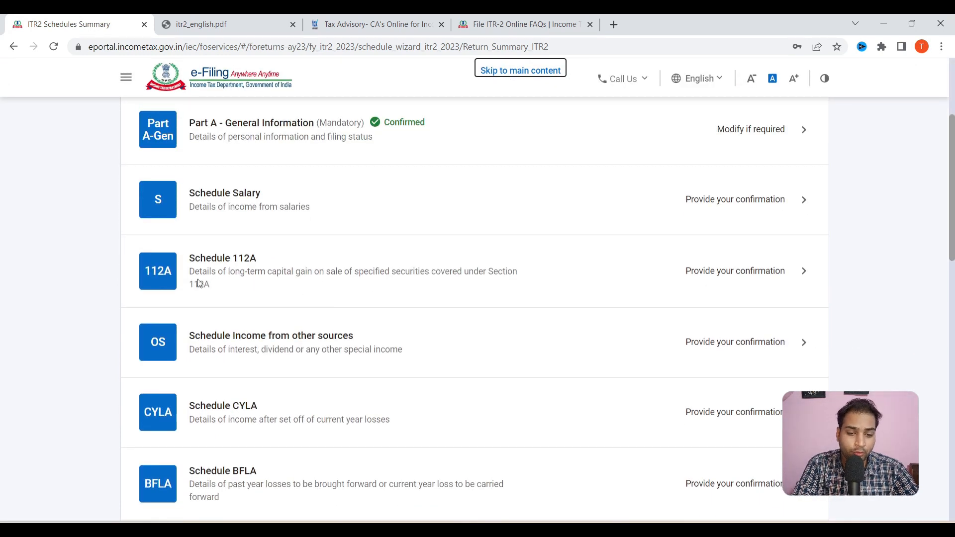
left_click_drag(208, 275, 225, 274)
left_click(261, 275)
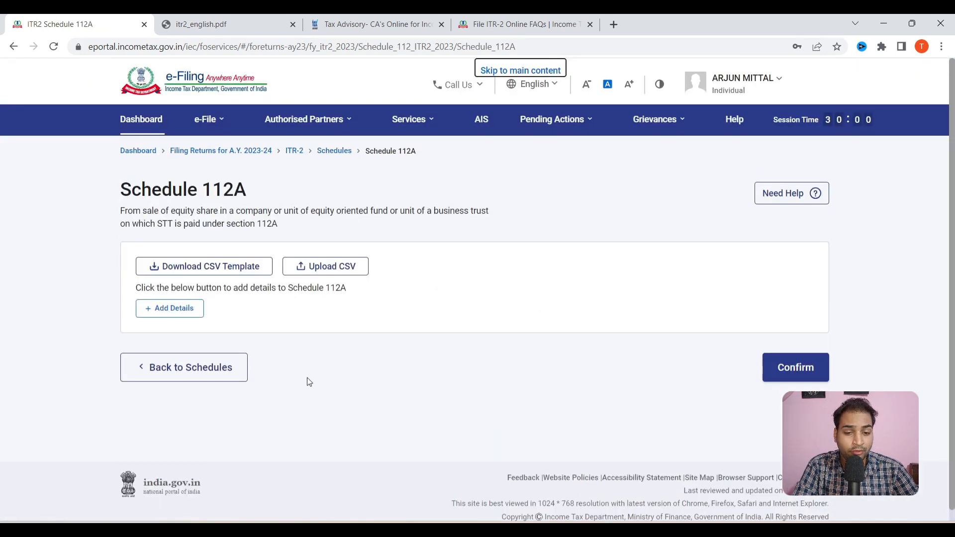
scroll(245, 223, "down", 1)
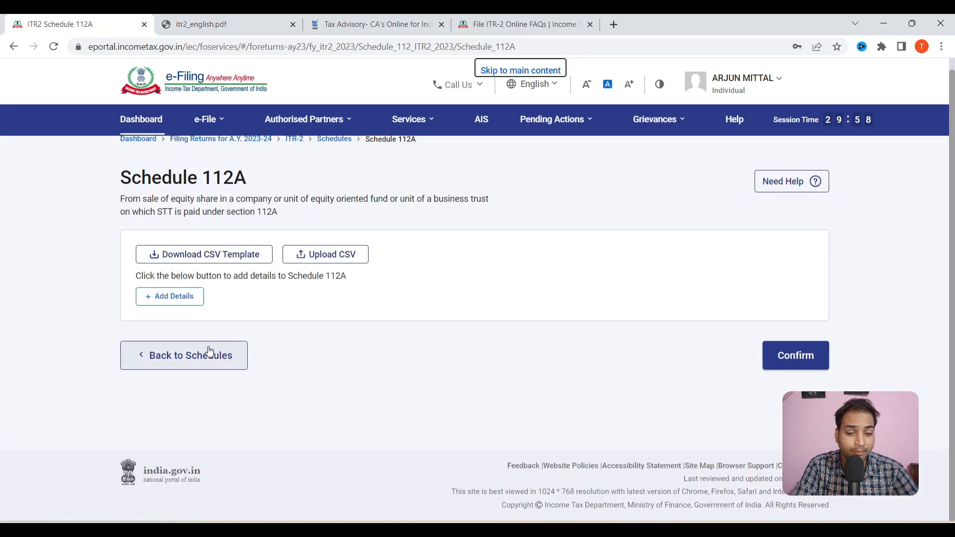
left_click(244, 355)
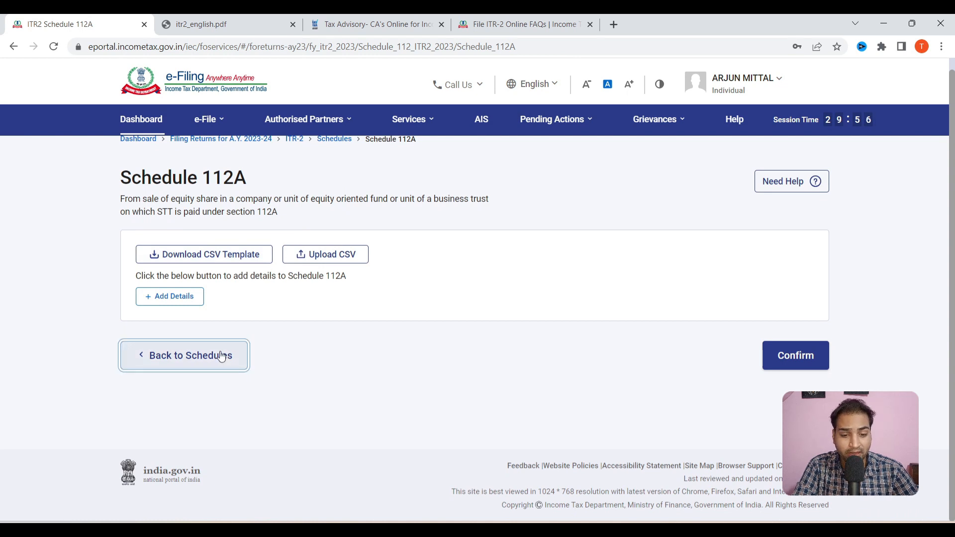
Step: Start adding more schedules to the return and select Schedule Capital Gains in the Income category
scroll(397, 296, "down", 10)
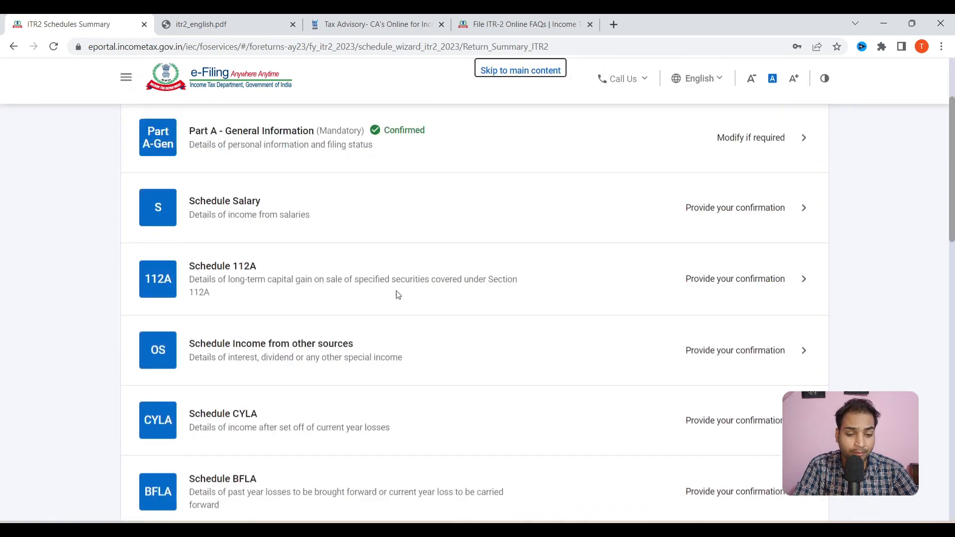
scroll(279, 249, "up", 1)
scroll(251, 323, "down", 10)
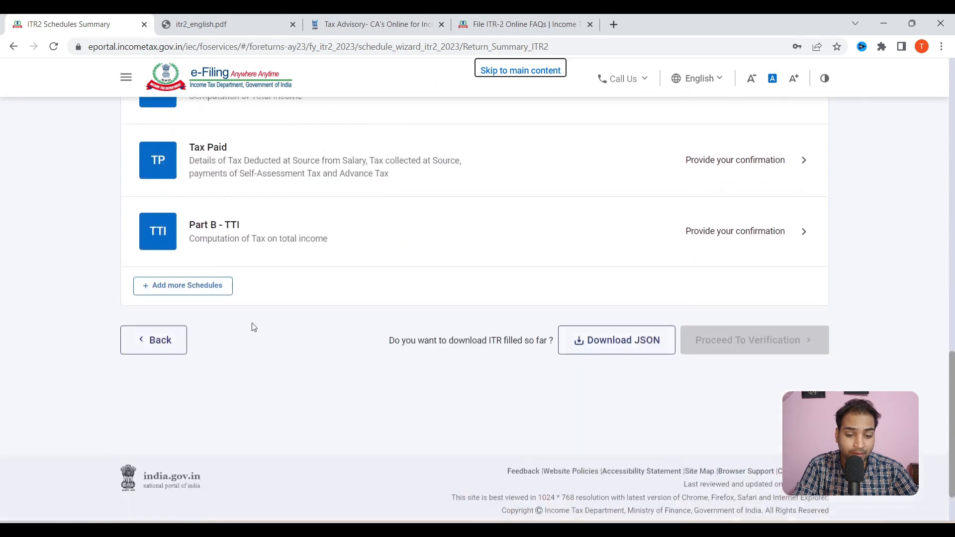
left_click(161, 282)
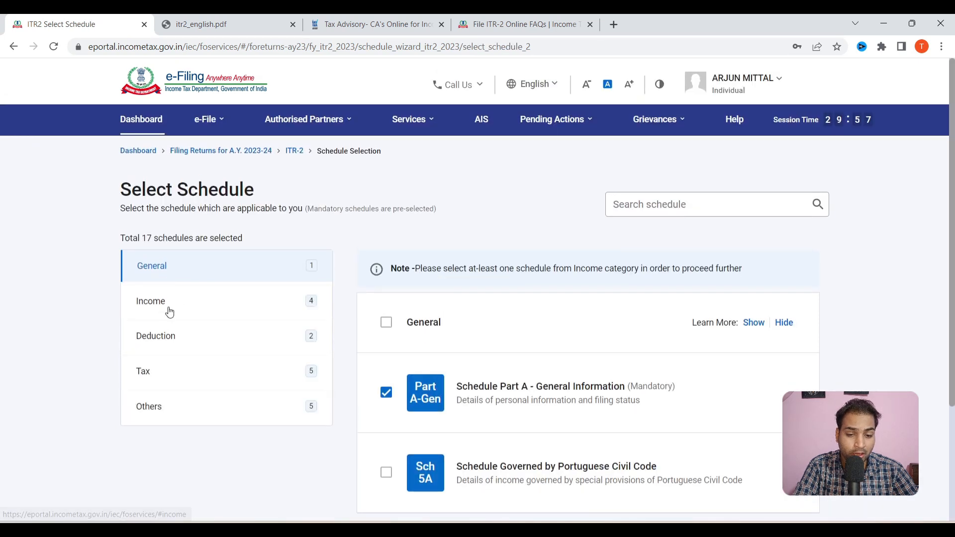
left_click(168, 309)
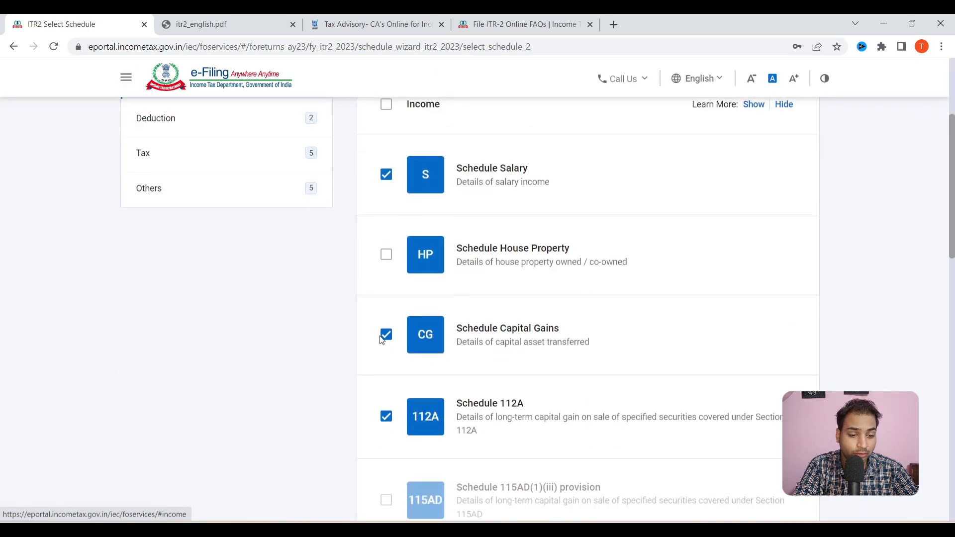
Step: Select Schedule House Property and Schedule VDA among the income schedules
scroll(428, 308, "down", 8)
scroll(503, 242, "up", 7)
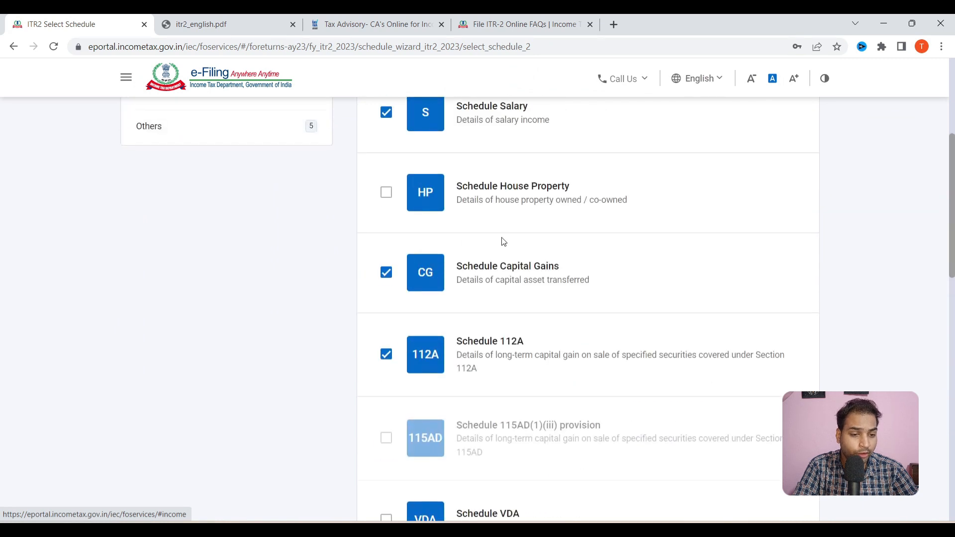
scroll(503, 241, "up", 3)
scroll(524, 344, "down", 4)
scroll(481, 271, "up", 1)
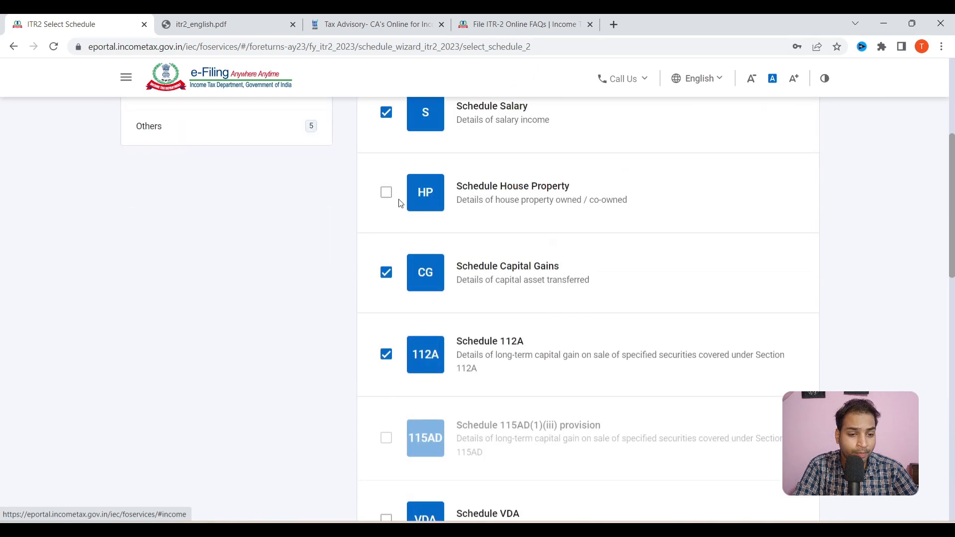
left_click(387, 193)
scroll(383, 211, "down", 5)
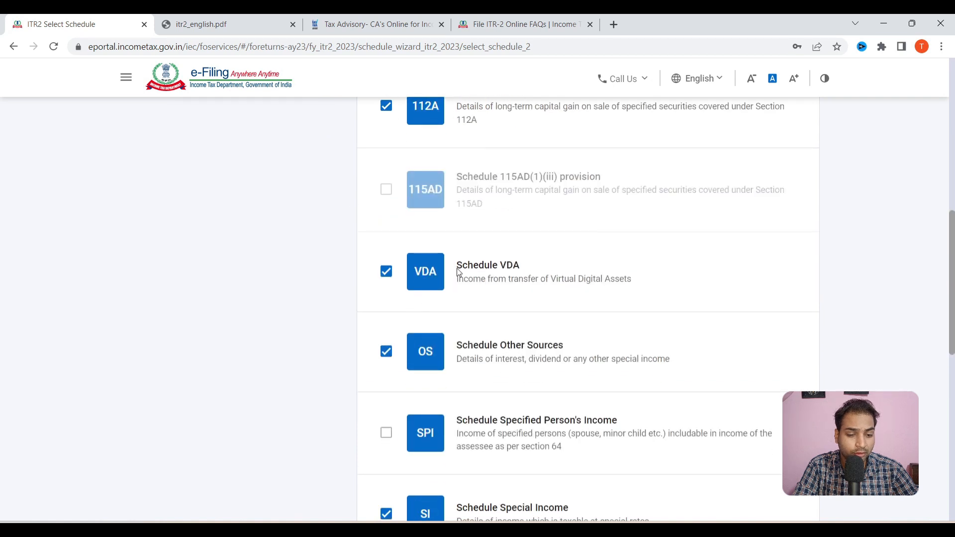
Step: Check the remaining income schedules and continue with the extended selection to the Schedules Summary
scroll(459, 273, "down", 10)
scroll(656, 345, "up", 7)
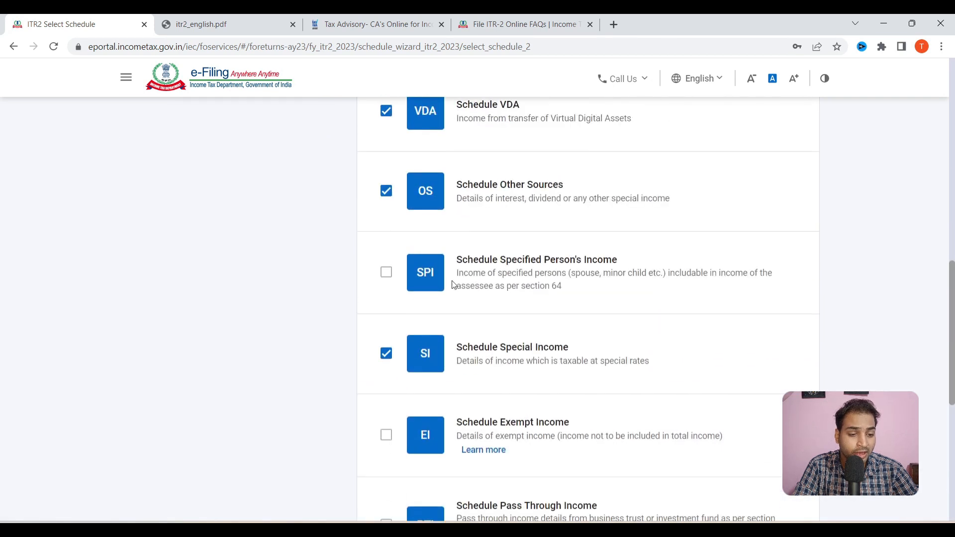
scroll(453, 284, "up", 1)
scroll(438, 288, "down", 7)
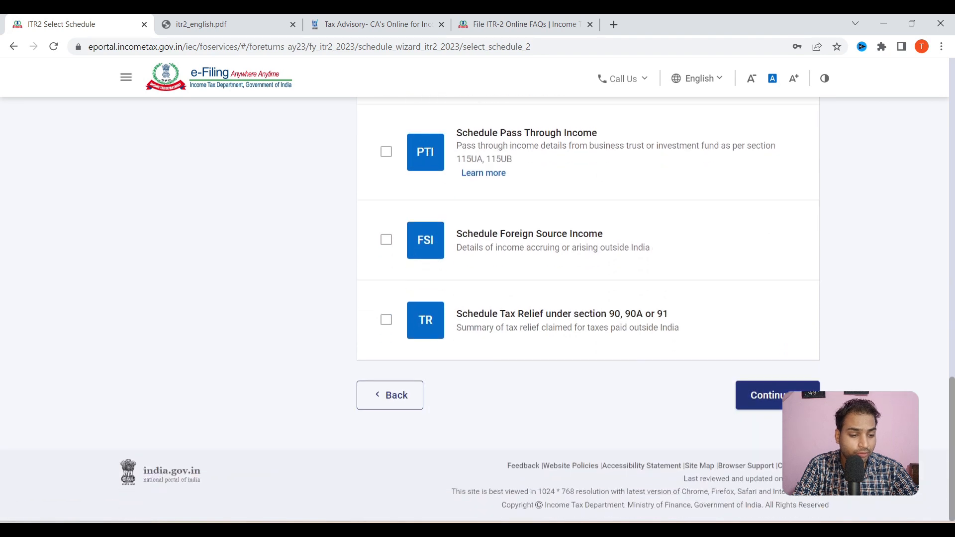
left_click(761, 395)
left_click(606, 355)
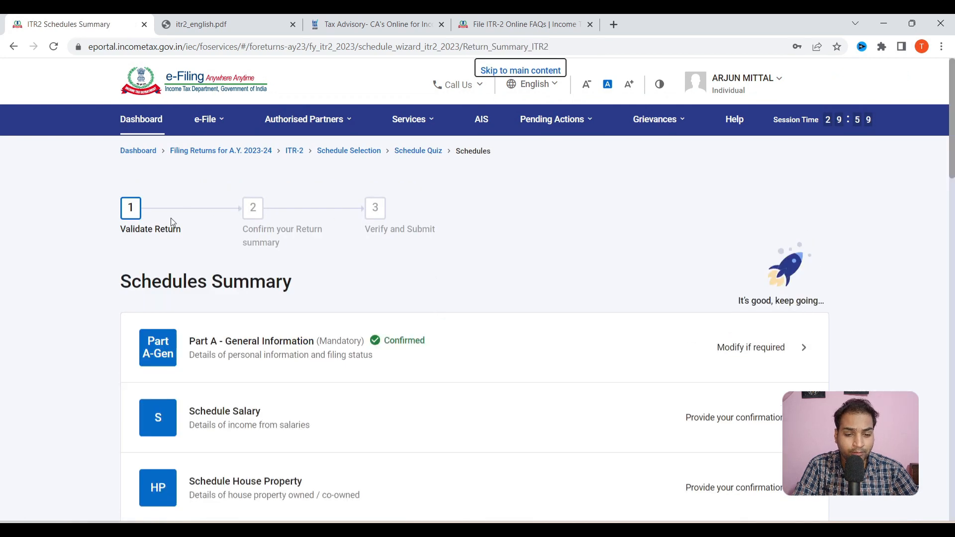
Step: Open Schedule House Property and start a new house property entry to view its address fields
scroll(288, 249, "down", 8)
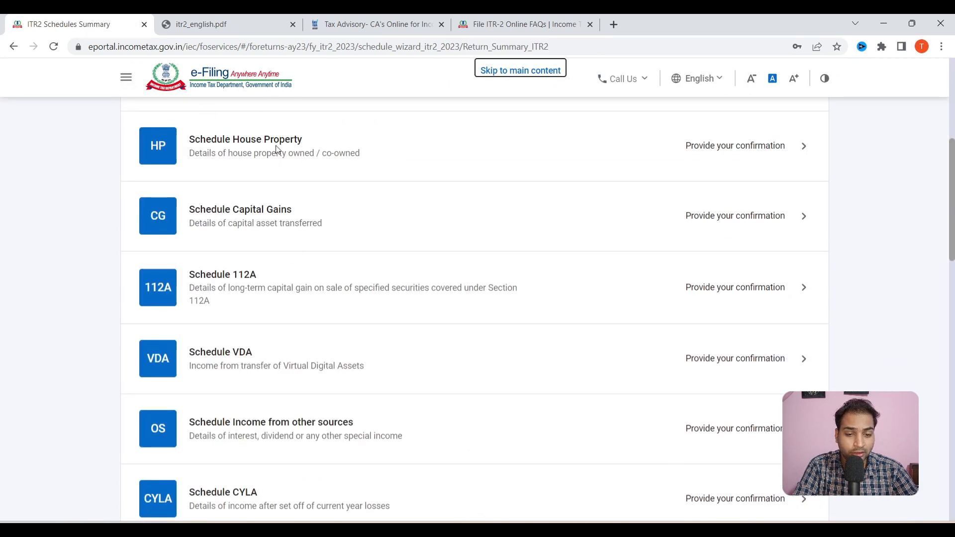
left_click(277, 144)
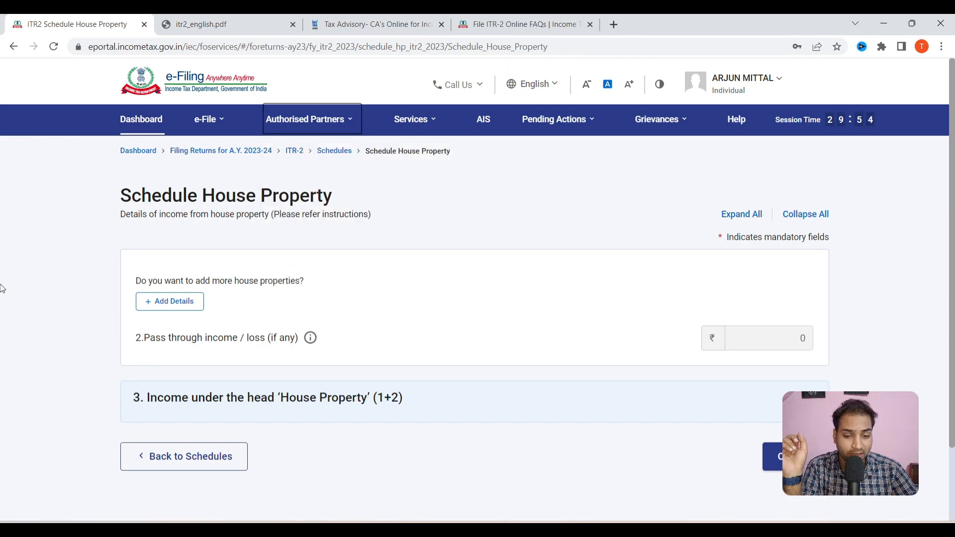
left_click(177, 305)
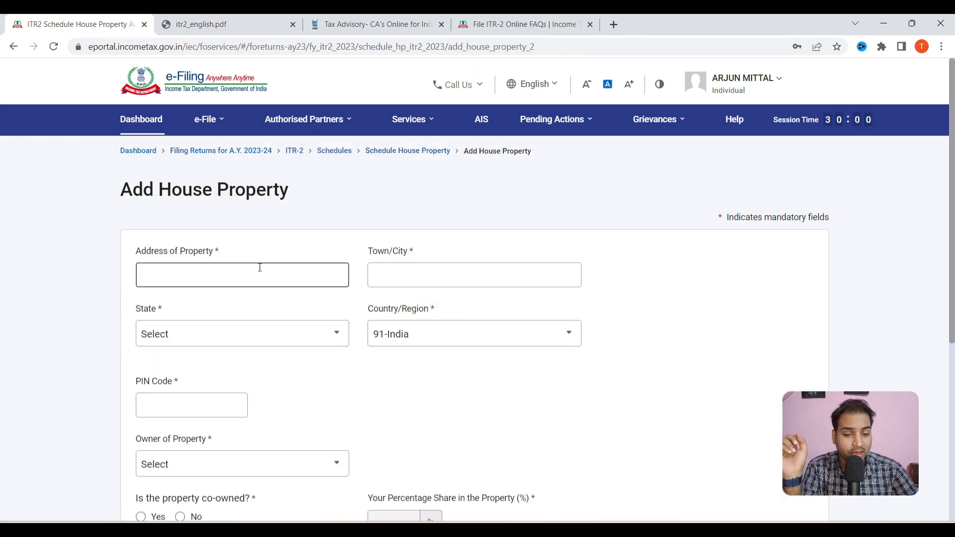
left_click(196, 271)
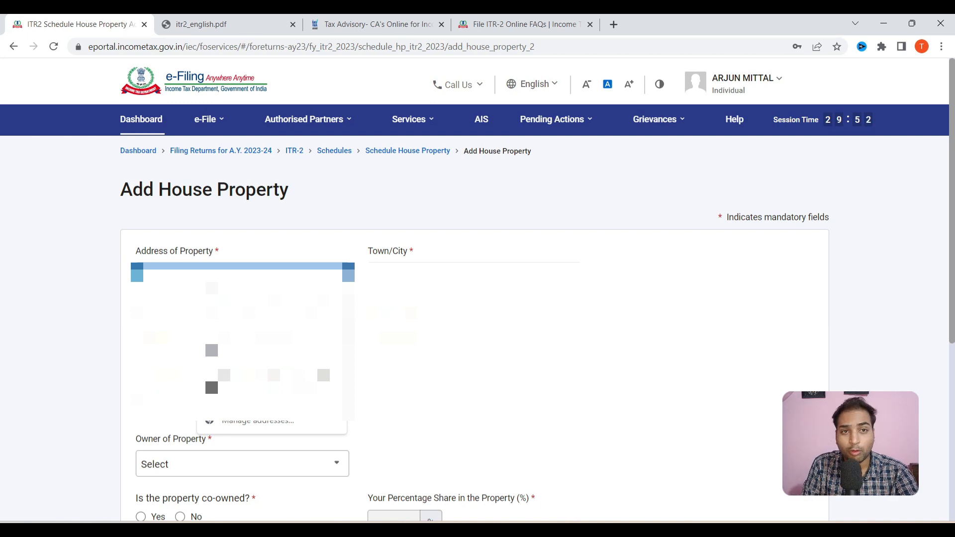
scroll(209, 150, "down", 5)
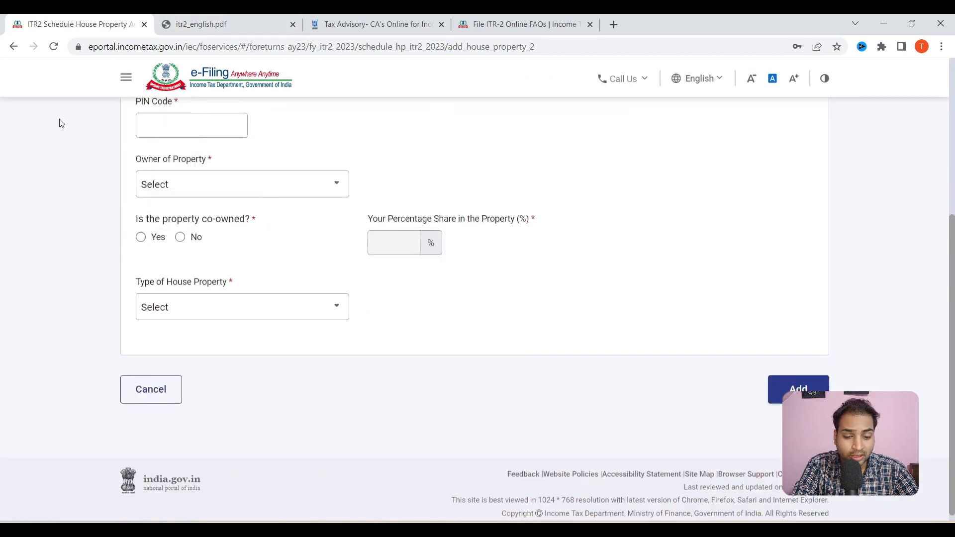
Step: Set the property owner to Self, check the co-owner fields, and mark the property as not co-owned
left_click(221, 185)
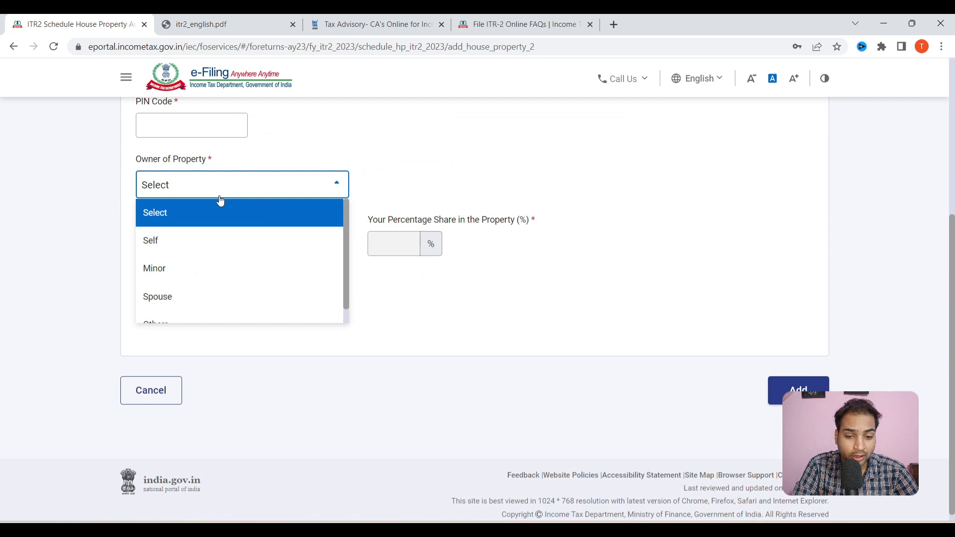
left_click(177, 249)
left_click(189, 194)
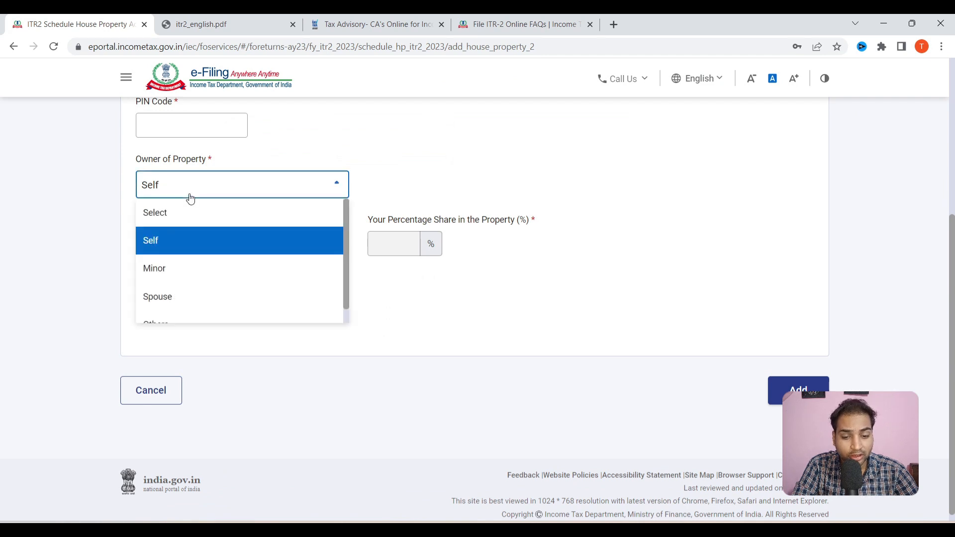
left_click(439, 320)
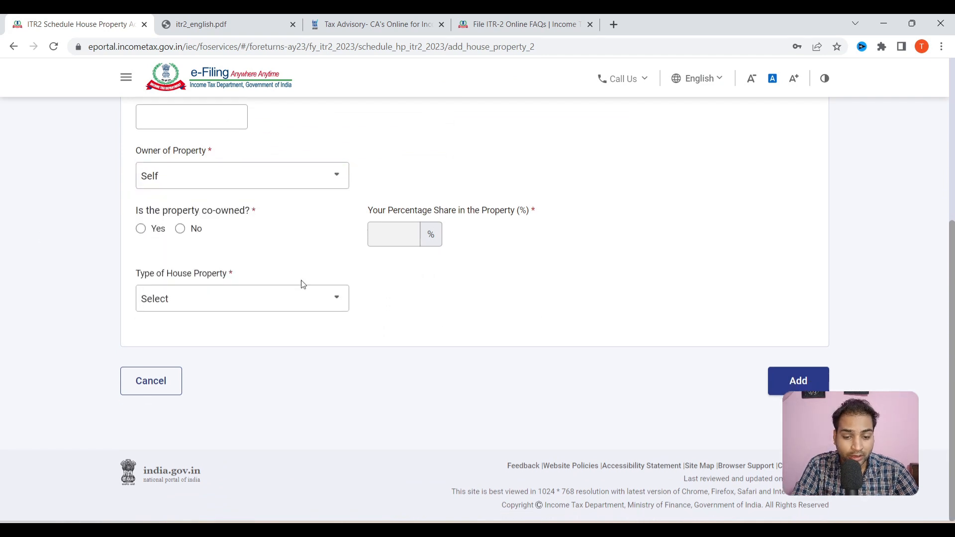
left_click(141, 229)
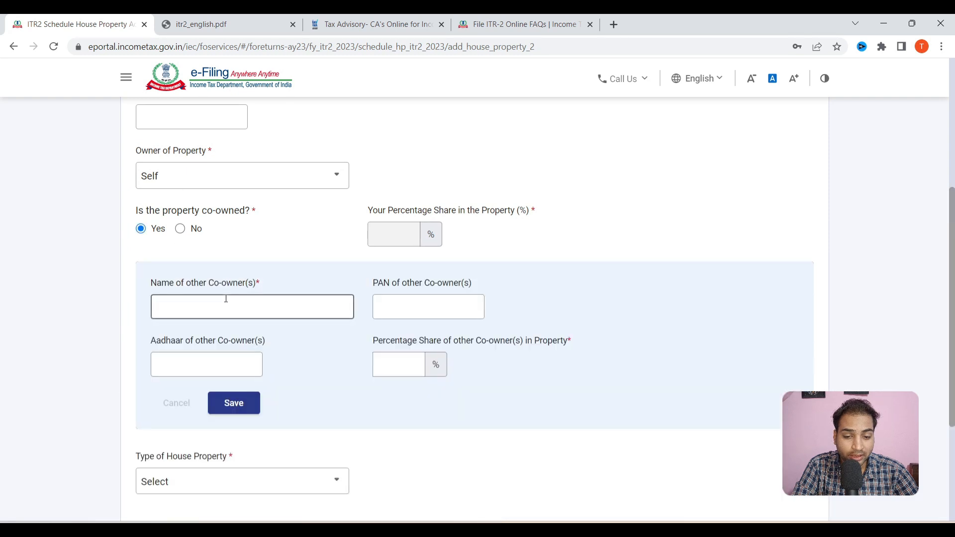
scroll(246, 290, "down", 1)
left_click(182, 167)
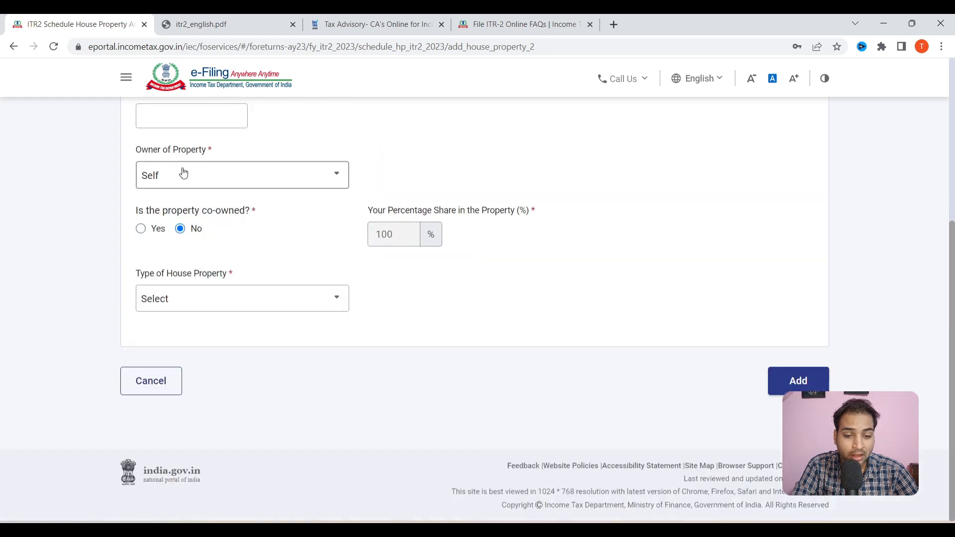
Step: Check the available house property types, then cancel the new property entry
left_click(193, 307)
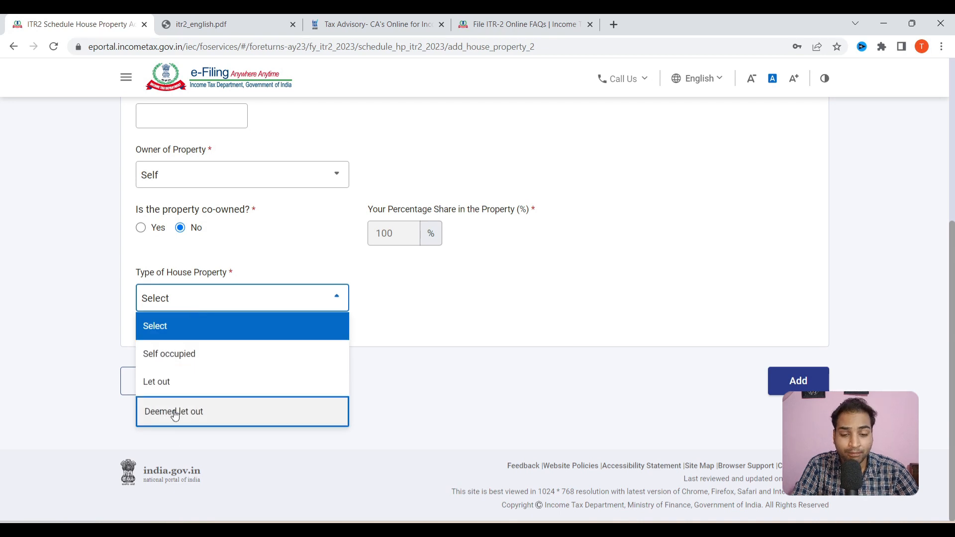
scroll(467, 314, "up", 4)
scroll(470, 318, "up", 2)
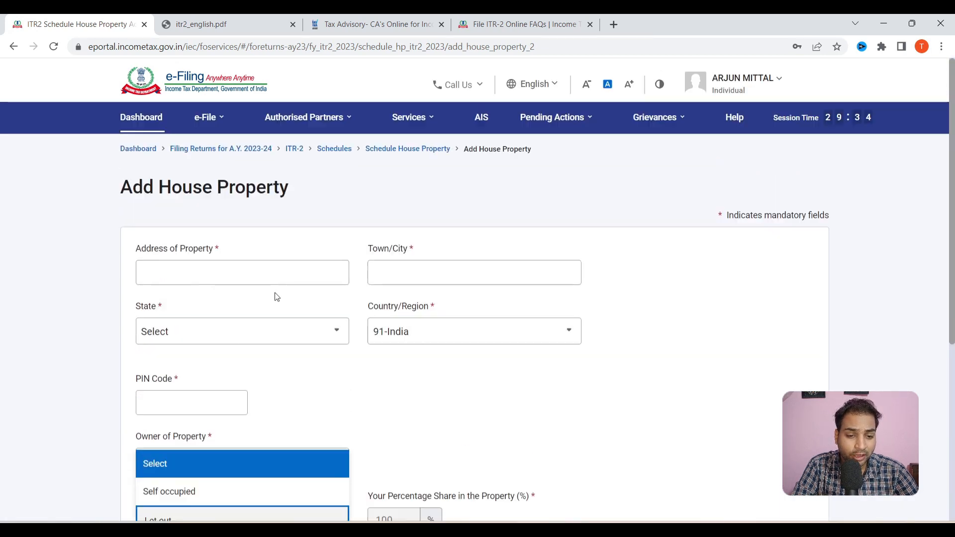
scroll(275, 294, "down", 6)
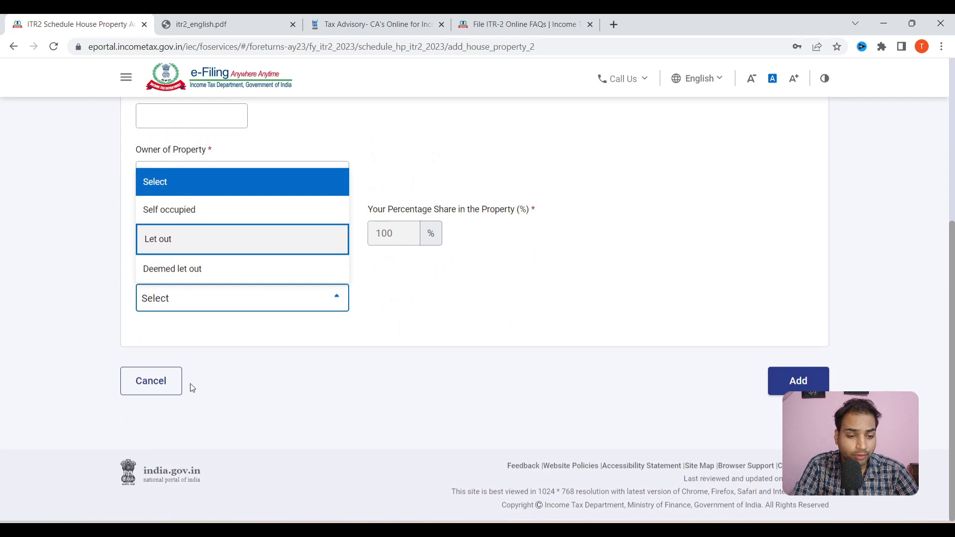
left_click(148, 379)
scroll(146, 382, "down", 2)
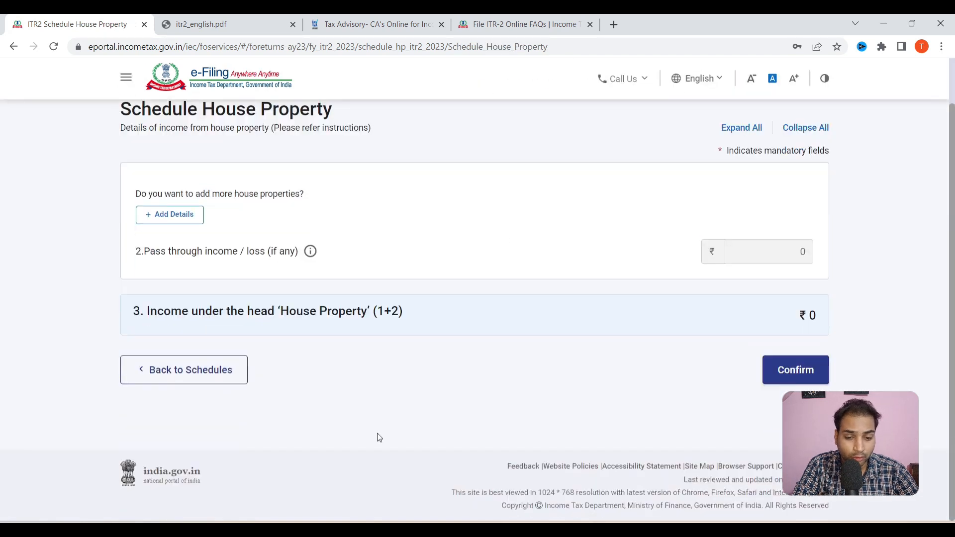
Step: Start another house property entry as Self occupied and enter 200000 as interest payable on borrowed capital
left_click(165, 215)
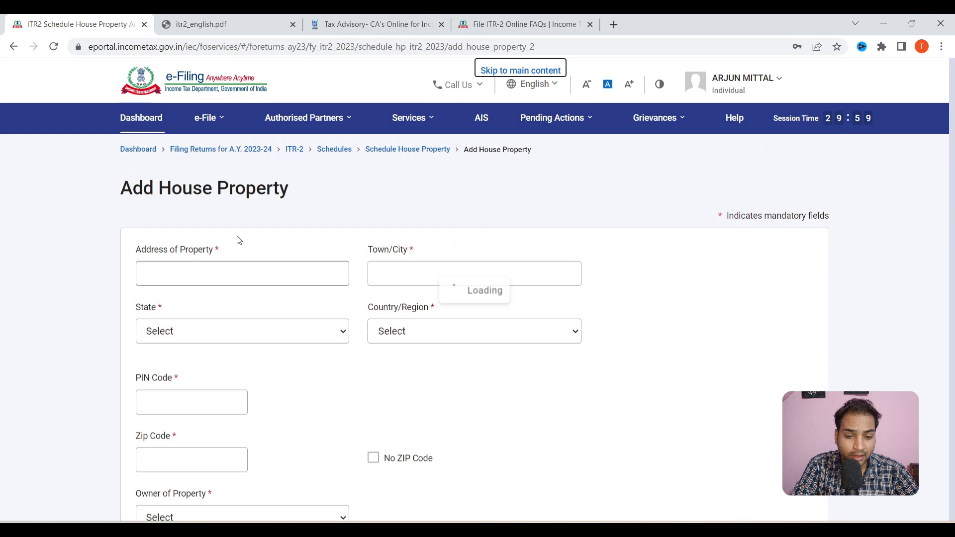
scroll(368, 492, "down", 5)
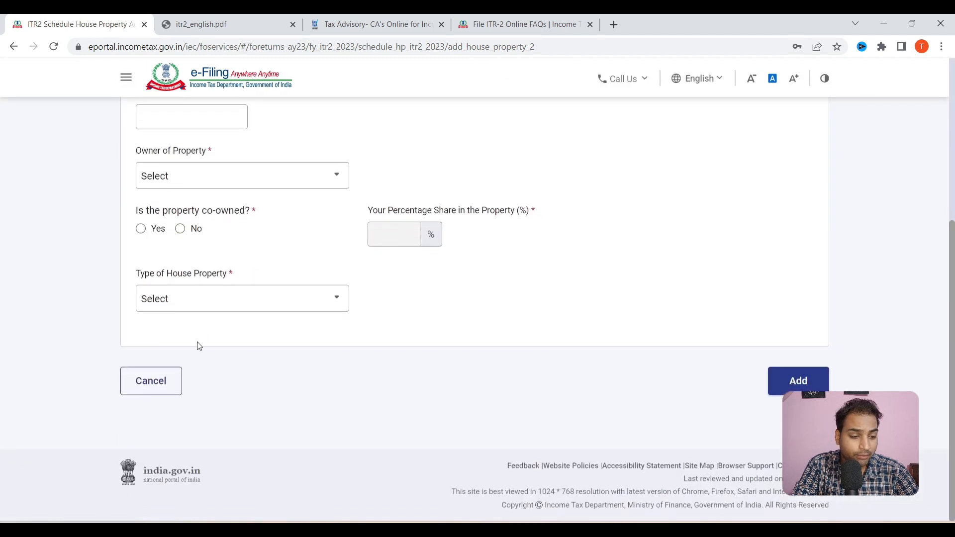
left_click(186, 299)
left_click(190, 368)
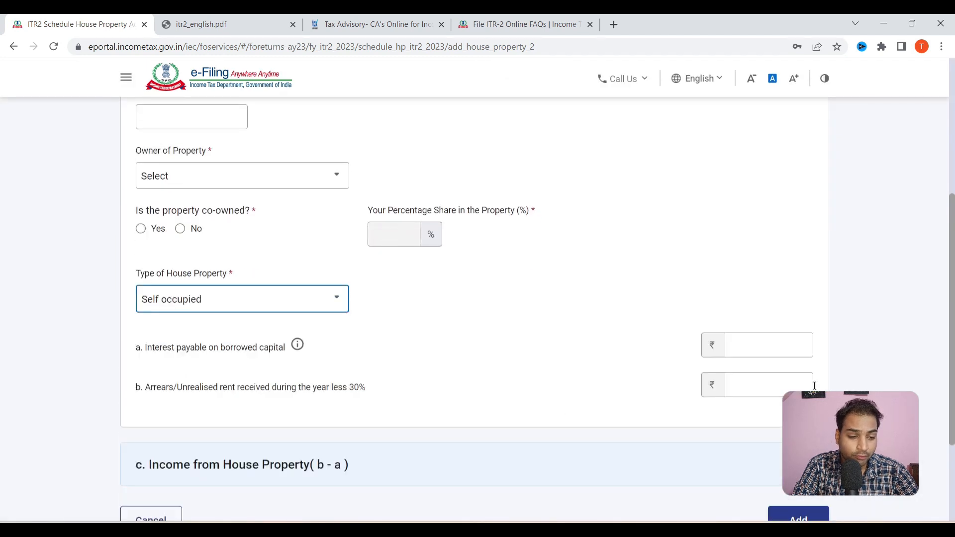
scroll(524, 307, "down", 2)
left_click(754, 217)
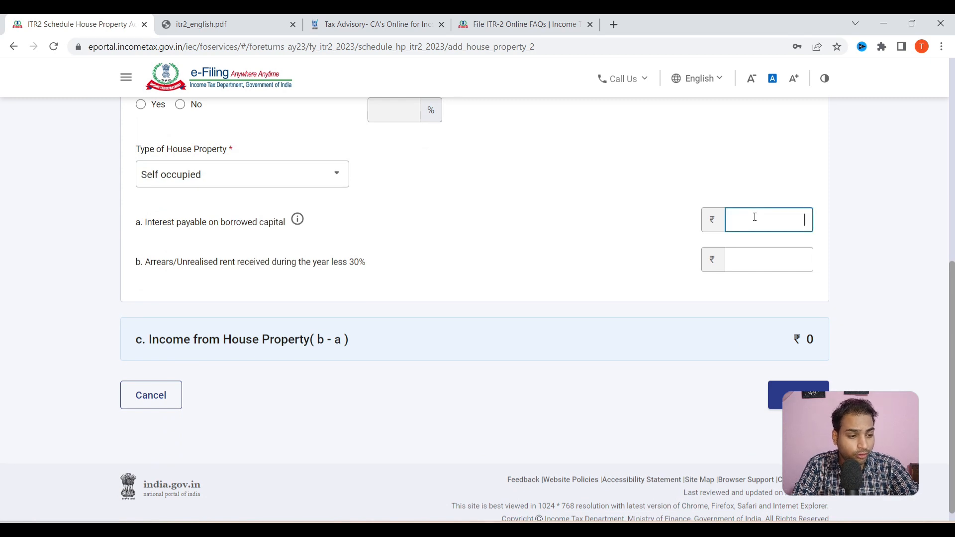
type("200000")
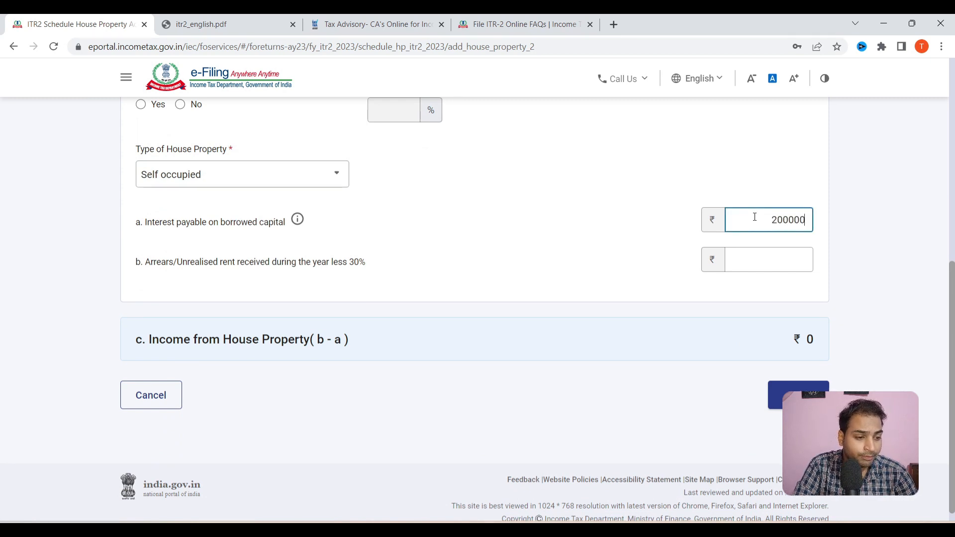
Step: Try to add the self-occupied property, then cancel the entry and return to the Schedules Summary
left_click(798, 398)
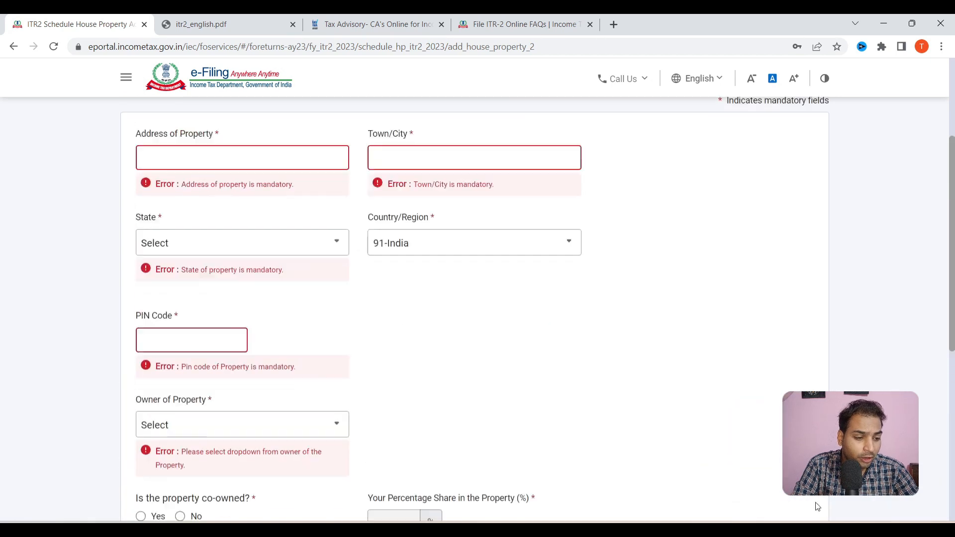
scroll(816, 506, "down", 9)
left_click(828, 324)
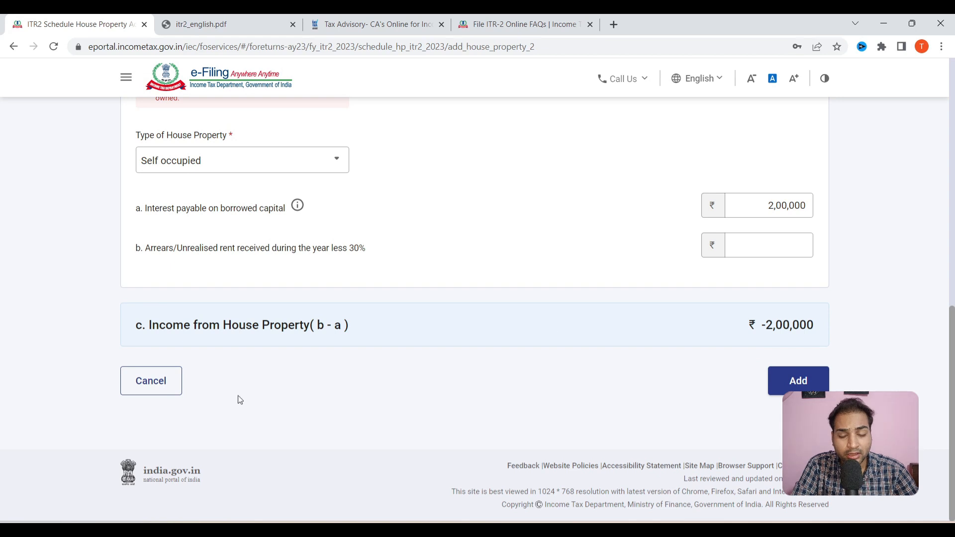
left_click(151, 380)
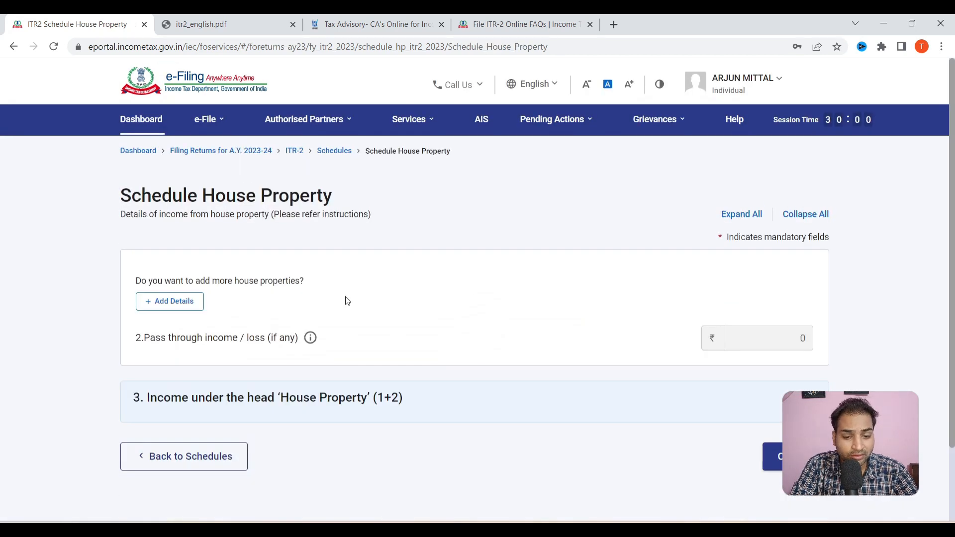
scroll(346, 300, "down", 3)
left_click(189, 368)
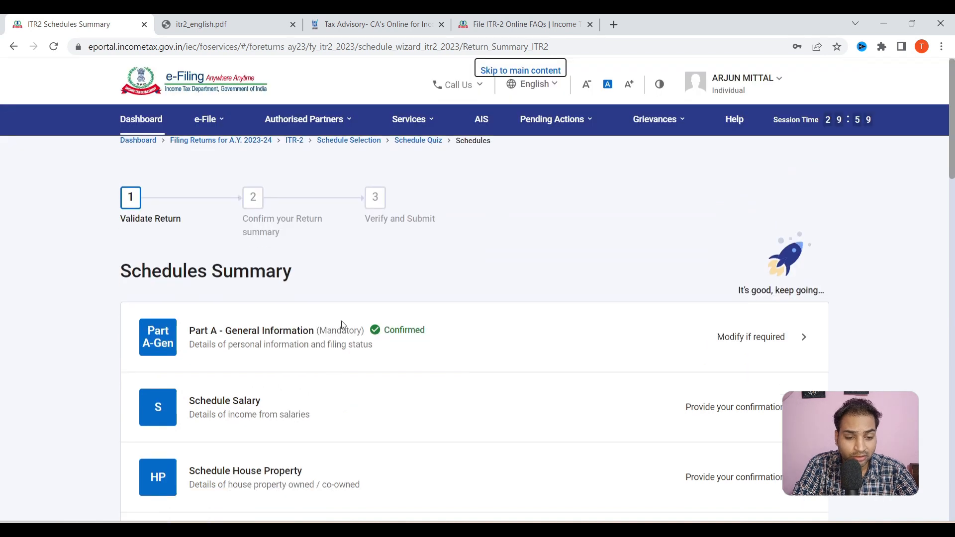
Step: Open Schedule Capital Gains and select both equity share asset types, under section 111A and section 112A
scroll(341, 321, "down", 6)
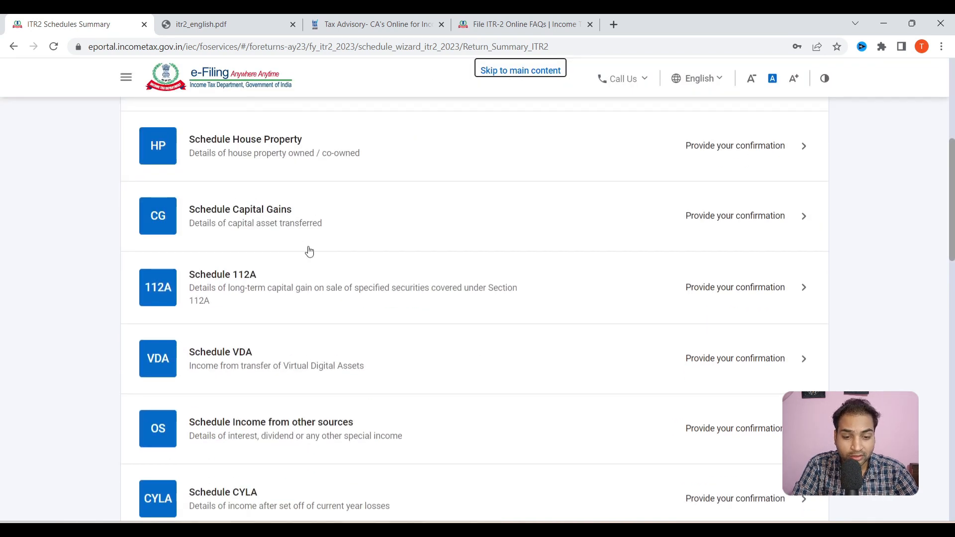
left_click(309, 217)
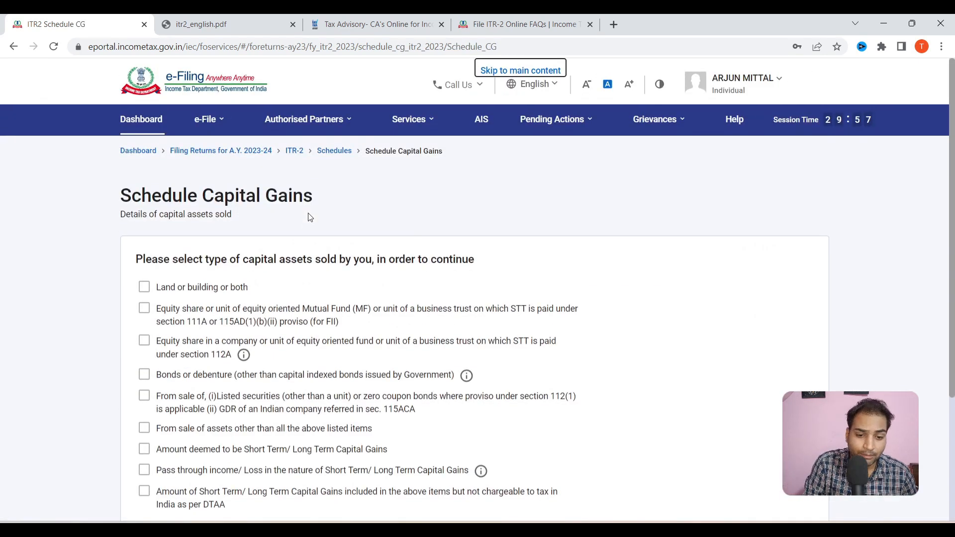
scroll(244, 258, "down", 3)
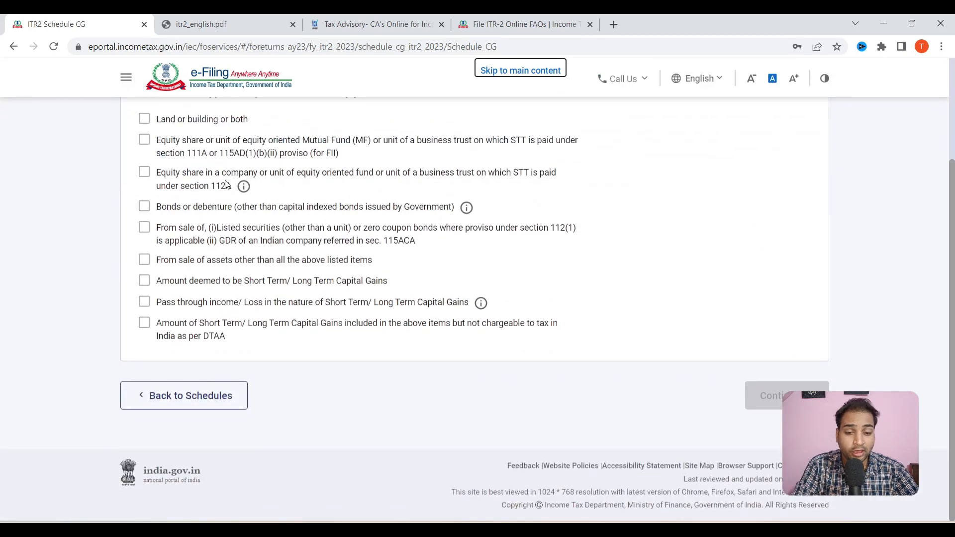
left_click(144, 143)
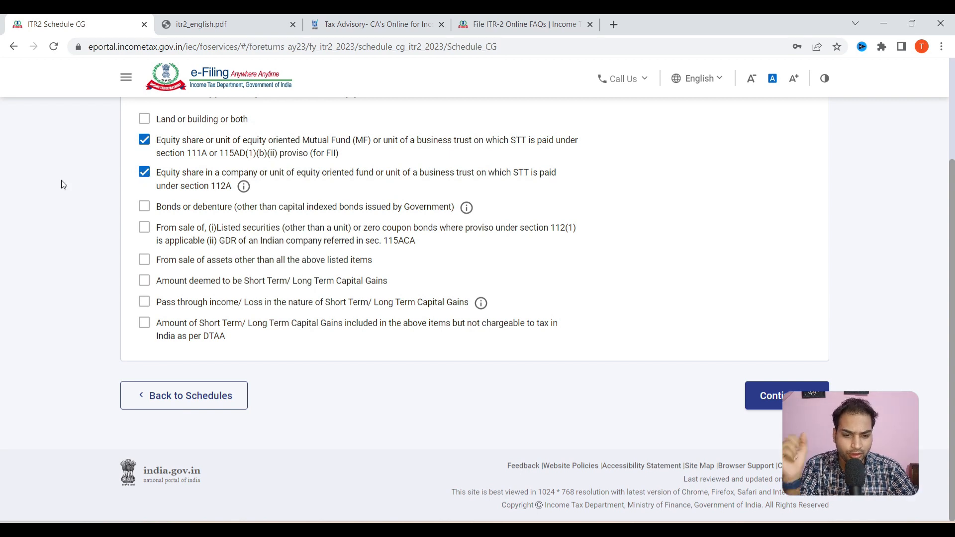
Step: Also select sale of assets other than the listed items and land or building or both, and continue
left_click(144, 259)
left_click_drag(177, 262, 309, 261)
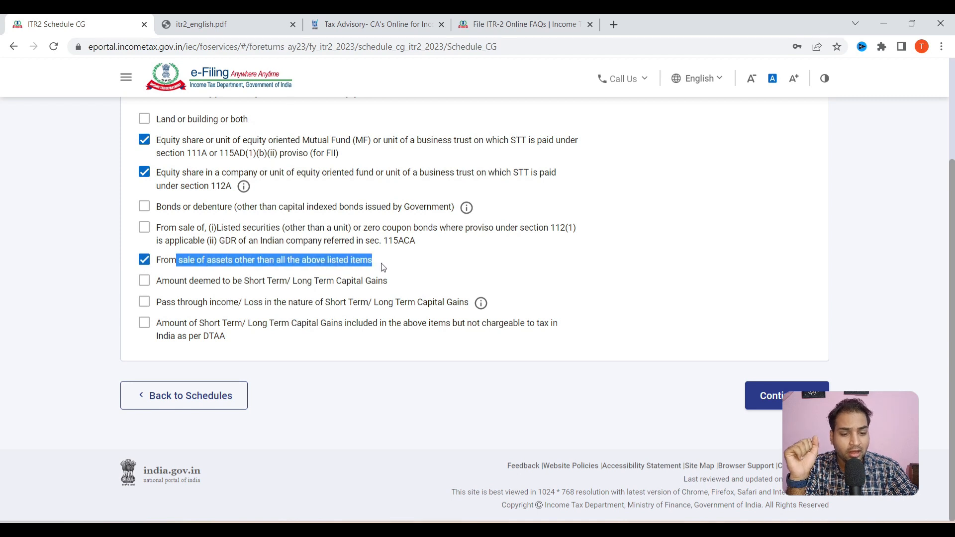
scroll(126, 153, "up", 1)
left_click_drag(194, 185, 249, 184)
left_click(145, 187)
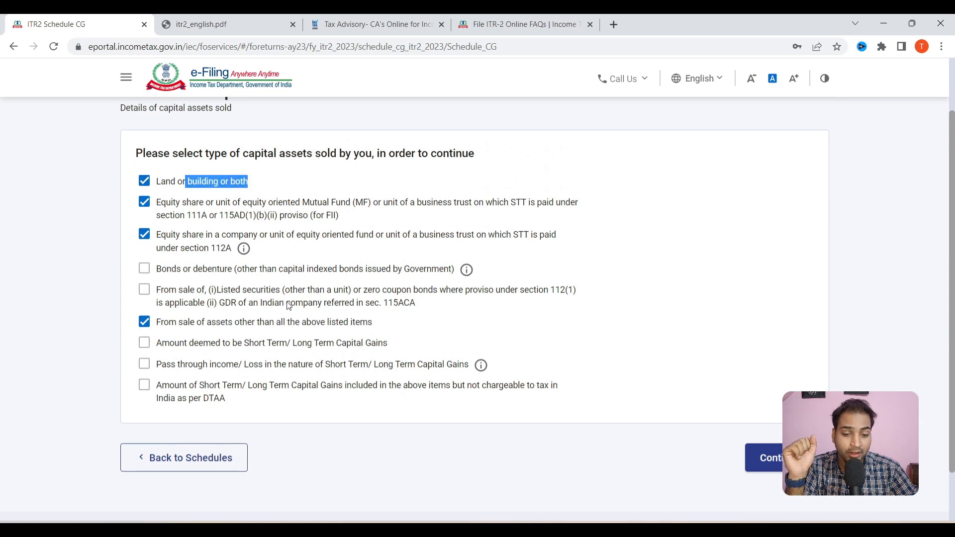
left_click(791, 457)
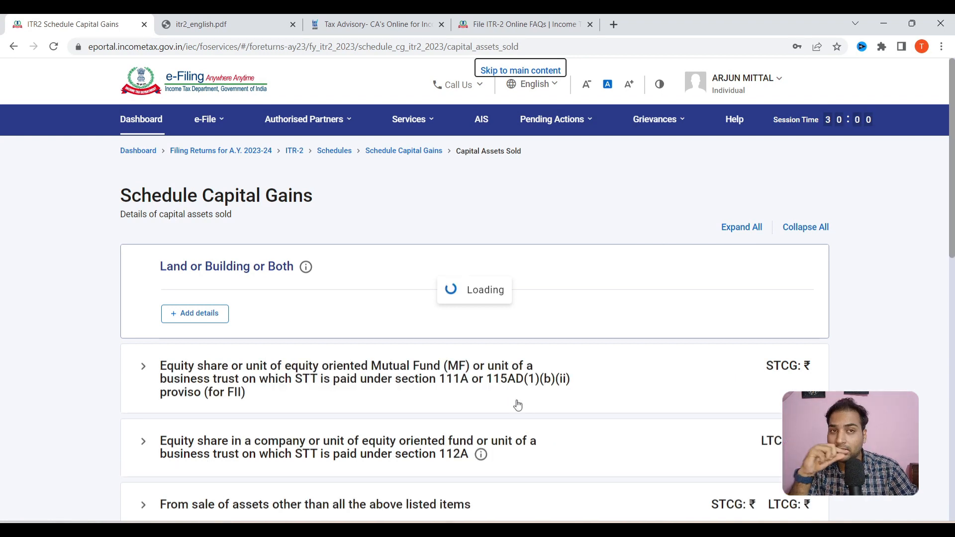
Step: Start a Land or Building or Both entry and set the date of purchase/acquisition to 30/12/2018
left_click(139, 271)
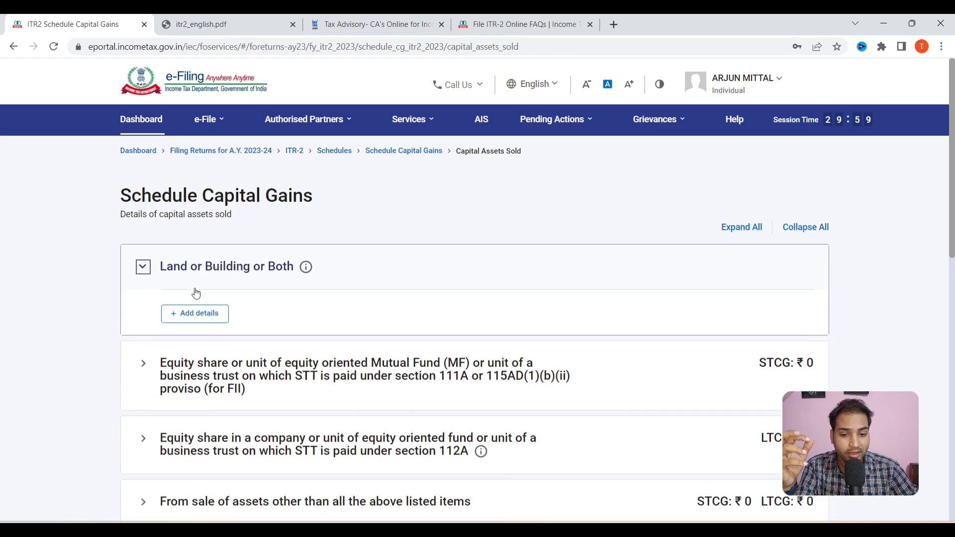
left_click(184, 320)
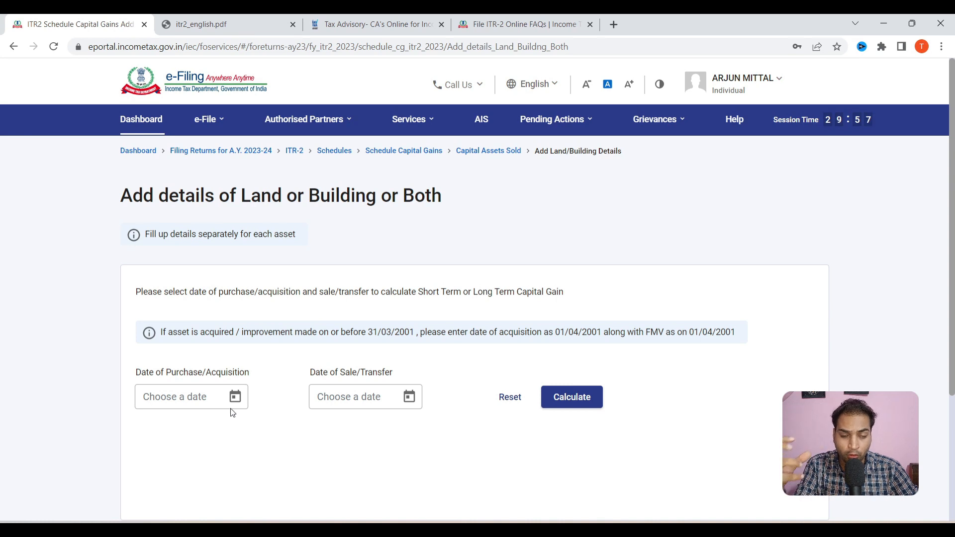
scroll(249, 401, "down", 3)
left_click(235, 225)
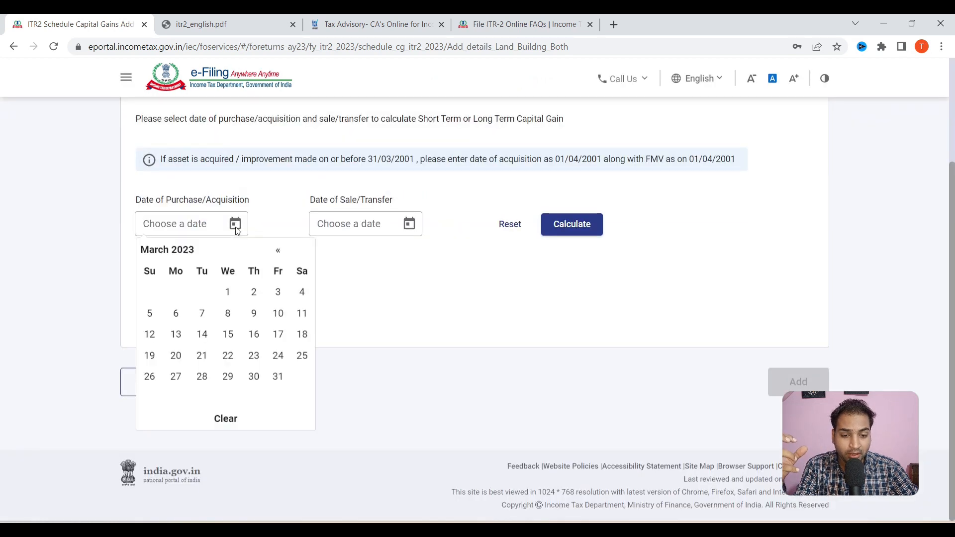
left_click(180, 251)
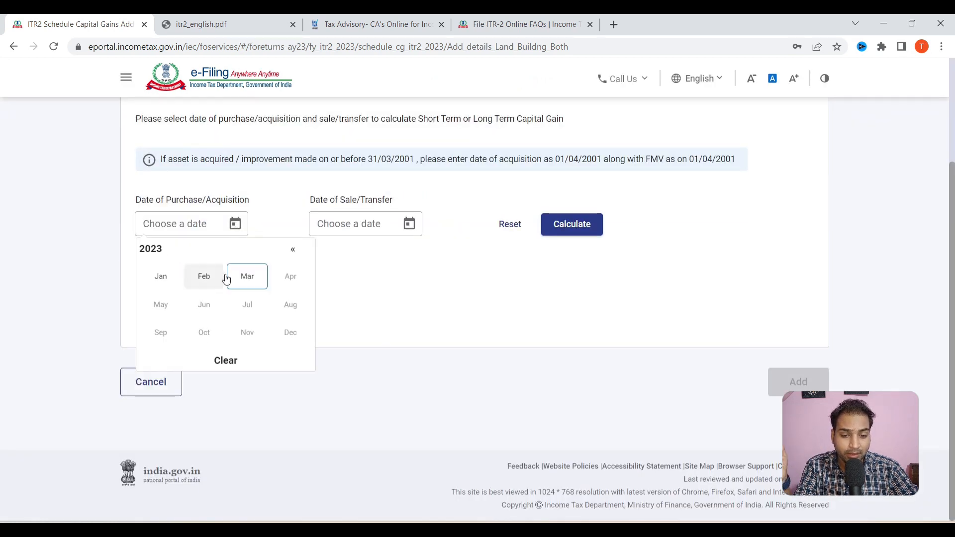
left_click(150, 249)
left_click(293, 251)
left_click(209, 334)
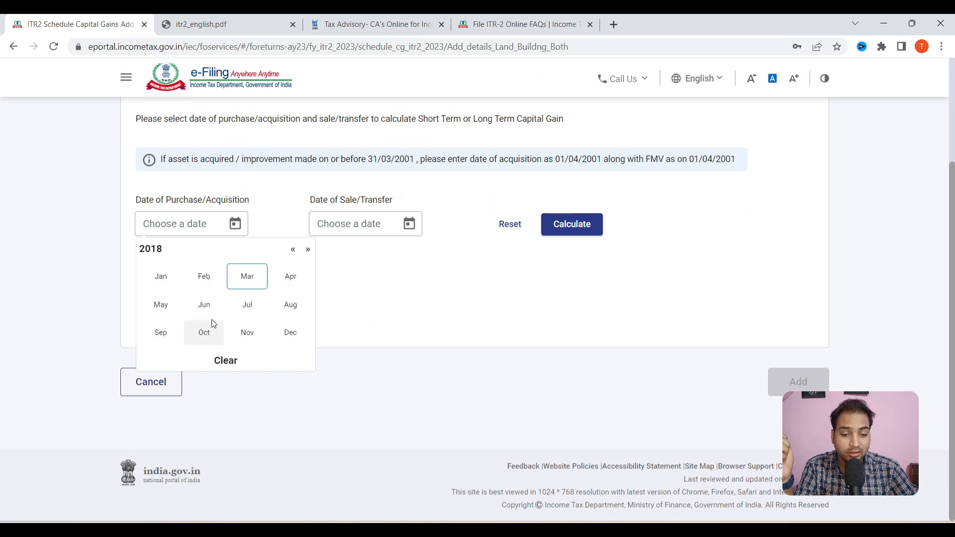
left_click(287, 338)
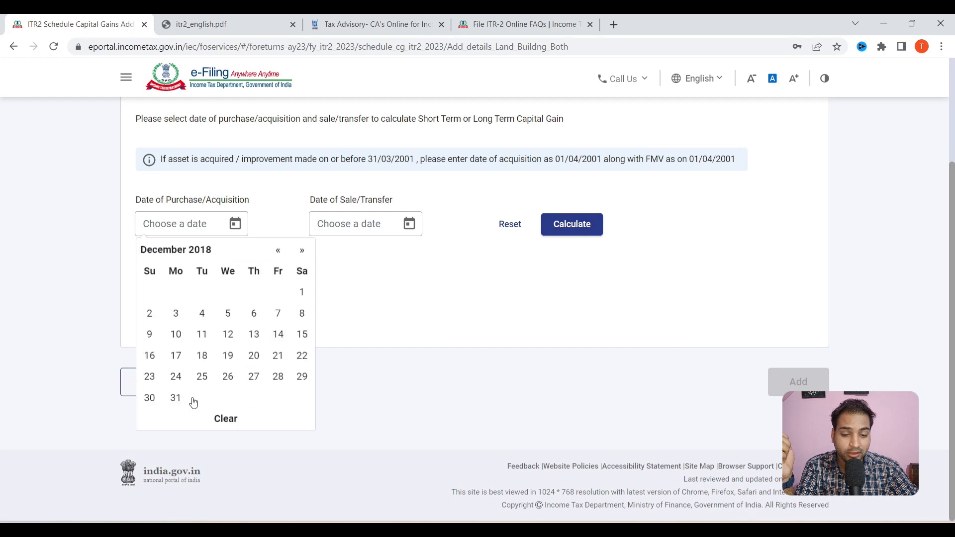
left_click(151, 398)
Step: Set the property's date of sale/transfer to 03/03/2023 and calculate its holding period
left_click(409, 225)
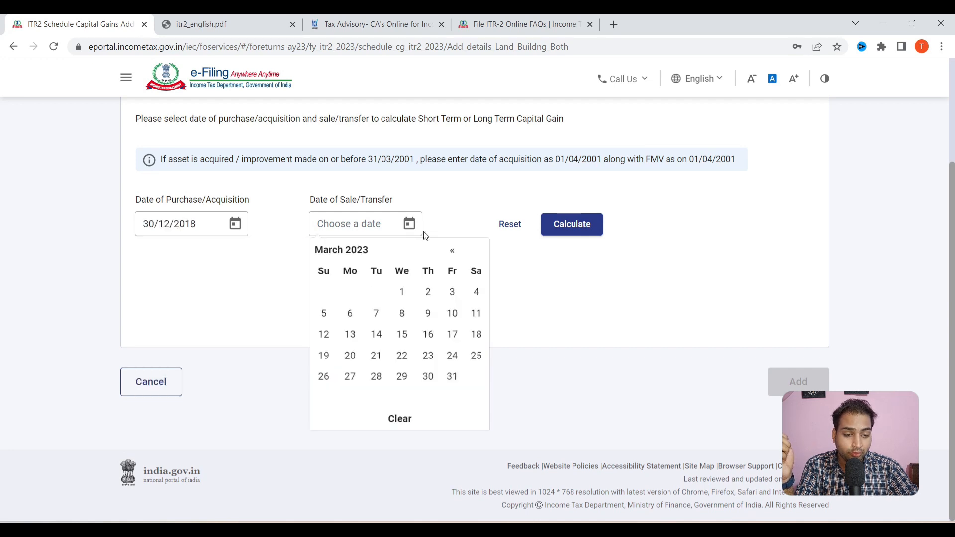
left_click(449, 295)
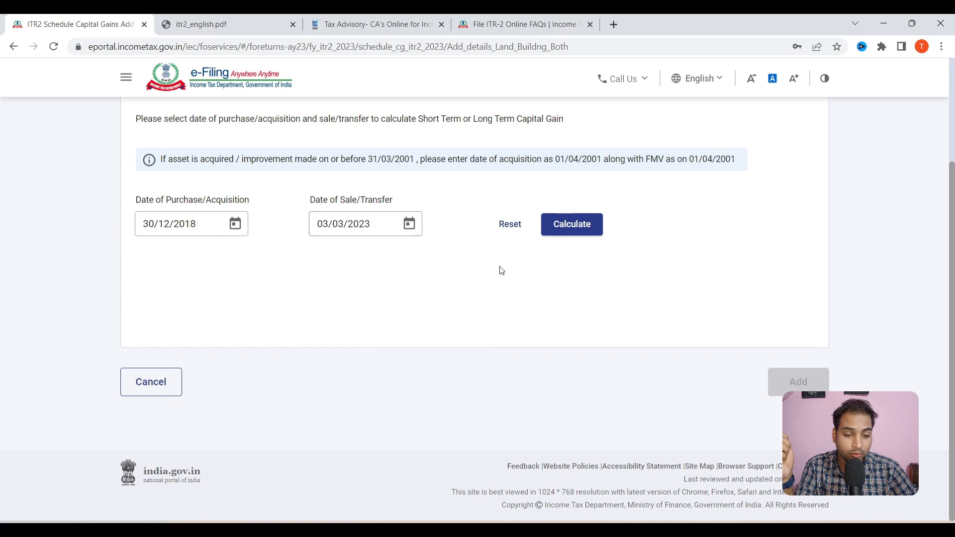
left_click(571, 227)
left_click_drag(180, 303, 217, 302)
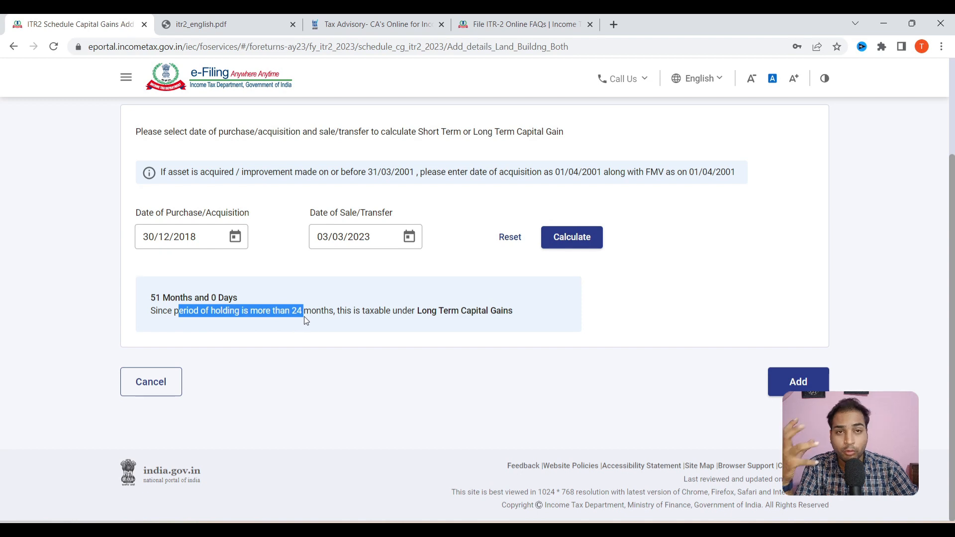
left_click_drag(384, 311, 486, 308)
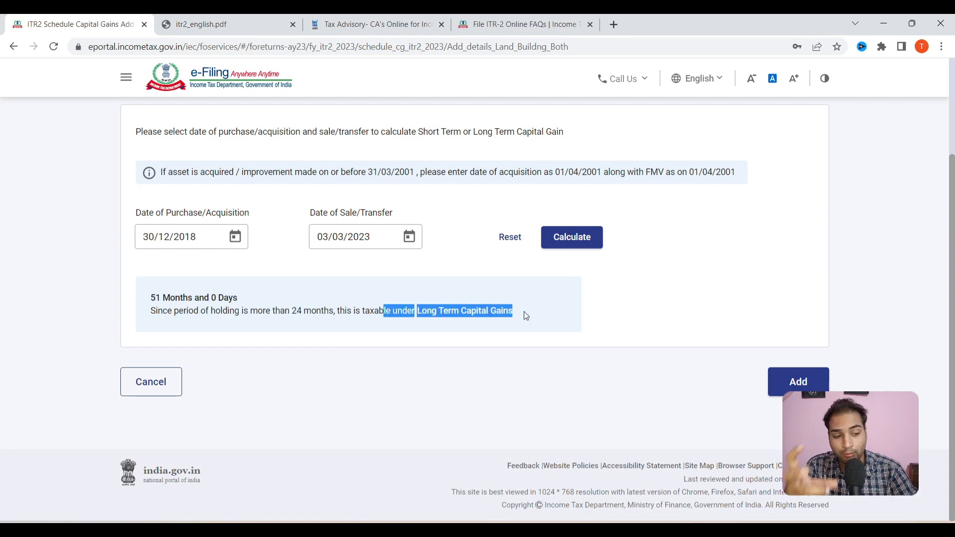
Step: Examine the property's consideration, indexation, section 48 deduction and exemption fields, then cancel the entry
left_click(796, 380)
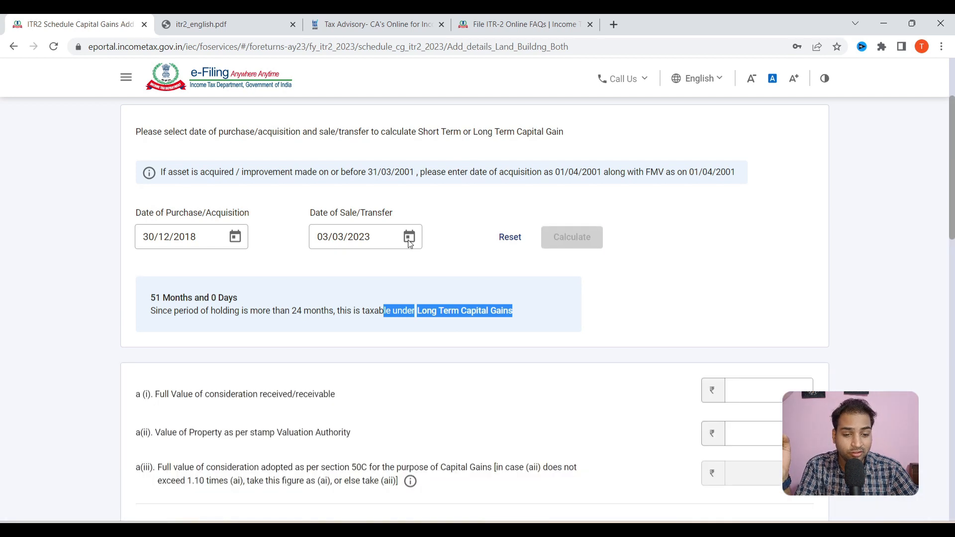
scroll(415, 243, "down", 4)
left_click_drag(167, 211, 718, 188)
left_click(778, 202)
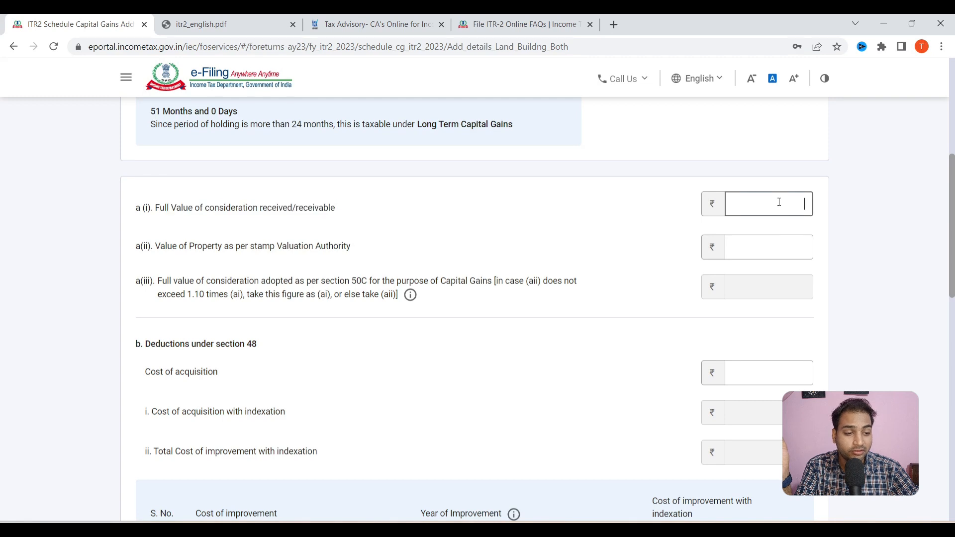
scroll(761, 205, "down", 1)
left_click_drag(207, 184, 313, 185)
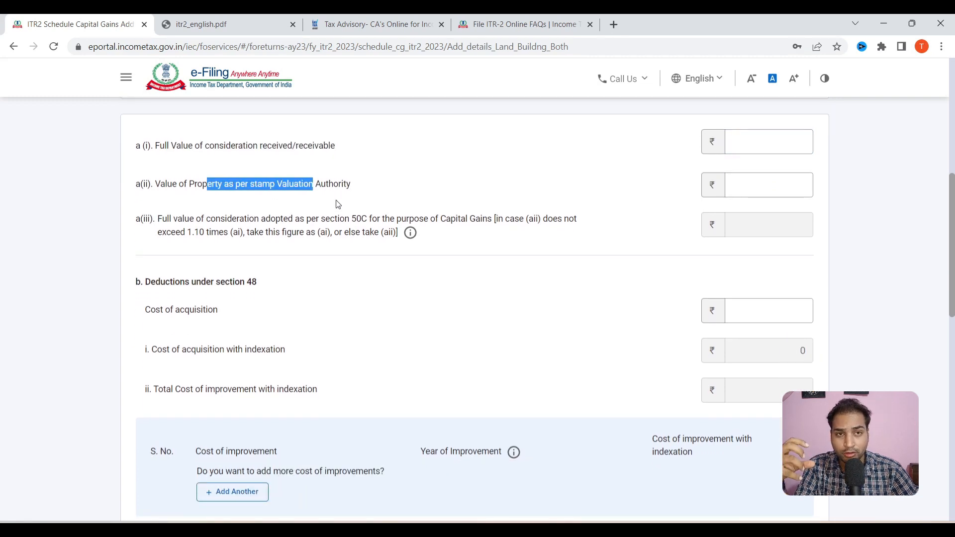
left_click(768, 185)
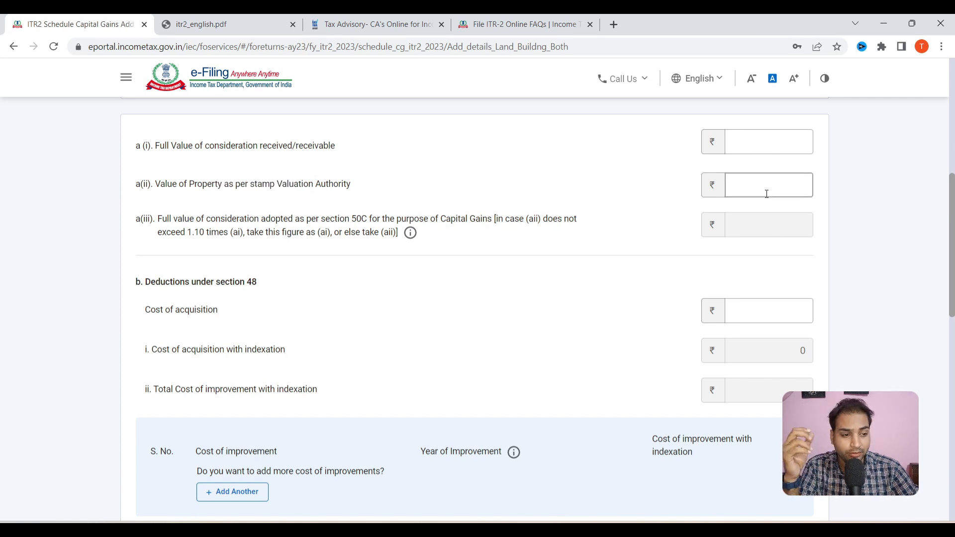
scroll(257, 254, "down", 4)
scroll(214, 160, "up", 1)
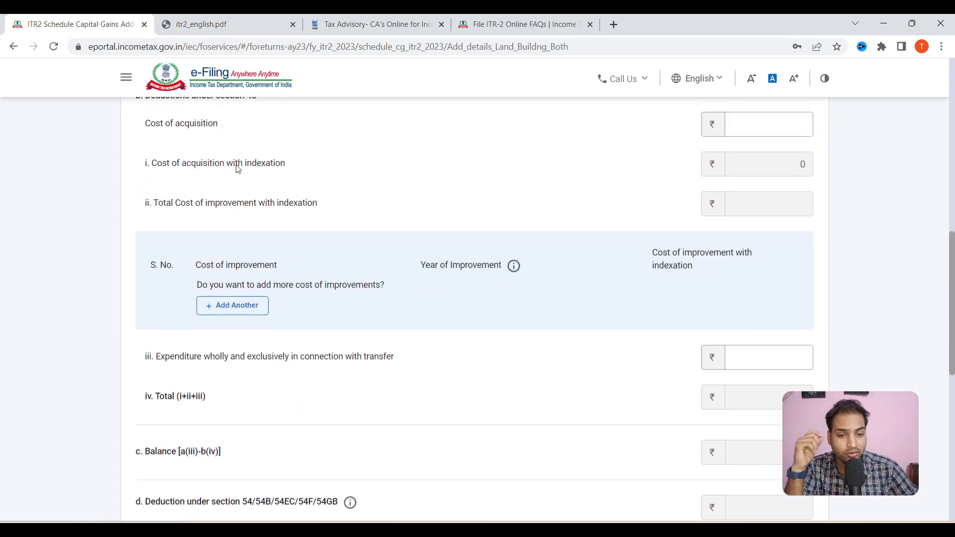
left_click_drag(237, 166, 301, 166)
scroll(482, 347, "down", 9)
scroll(603, 305, "up", 5)
scroll(718, 285, "down", 1)
scroll(486, 228, "down", 4)
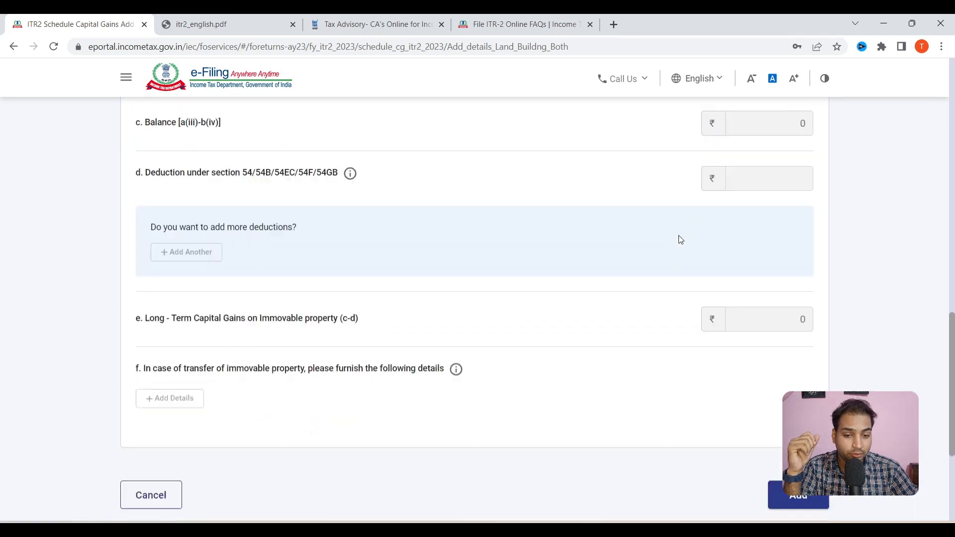
left_click(165, 359)
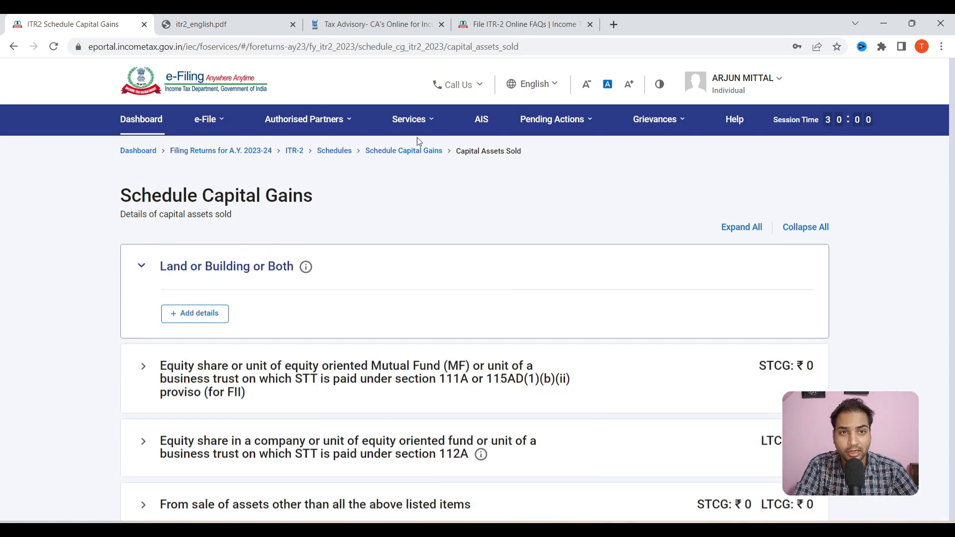
Step: Start adding details for STT-paid equity shares or mutual fund units and select Section 111A
scroll(412, 134, "down", 4)
scroll(252, 303, "up", 2)
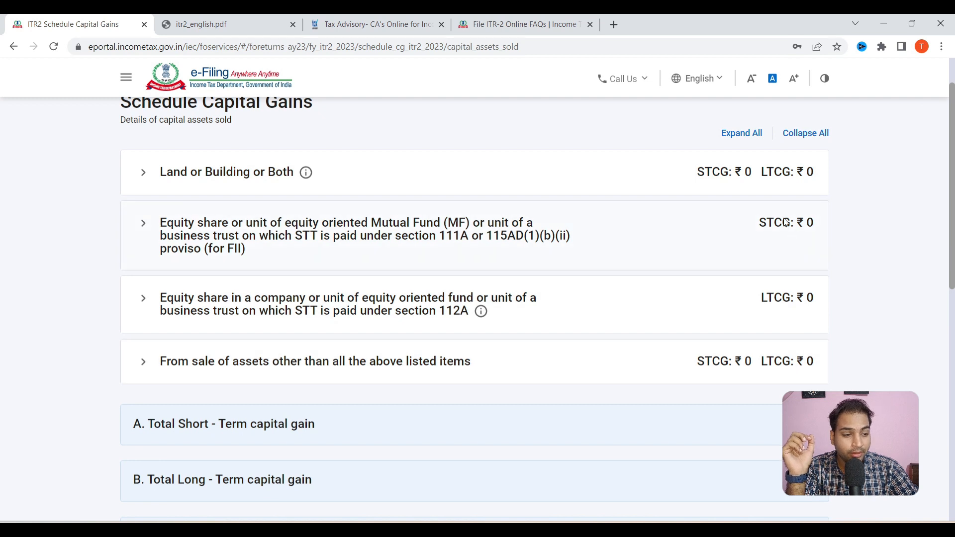
left_click(142, 224)
left_click(205, 315)
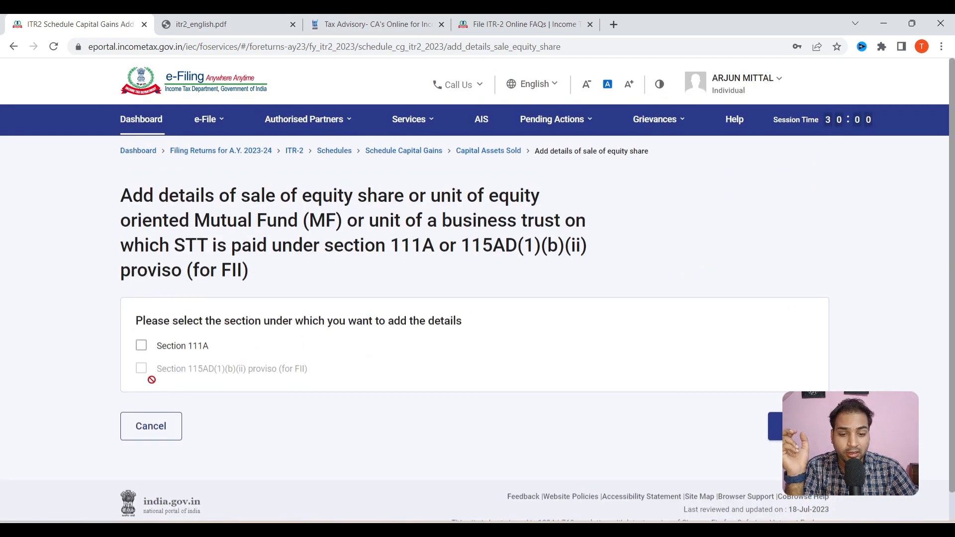
left_click(142, 345)
Step: Enter 600000 as the full value of consideration and 450000 as the cost of acquisition without indexation
scroll(502, 326, "down", 4)
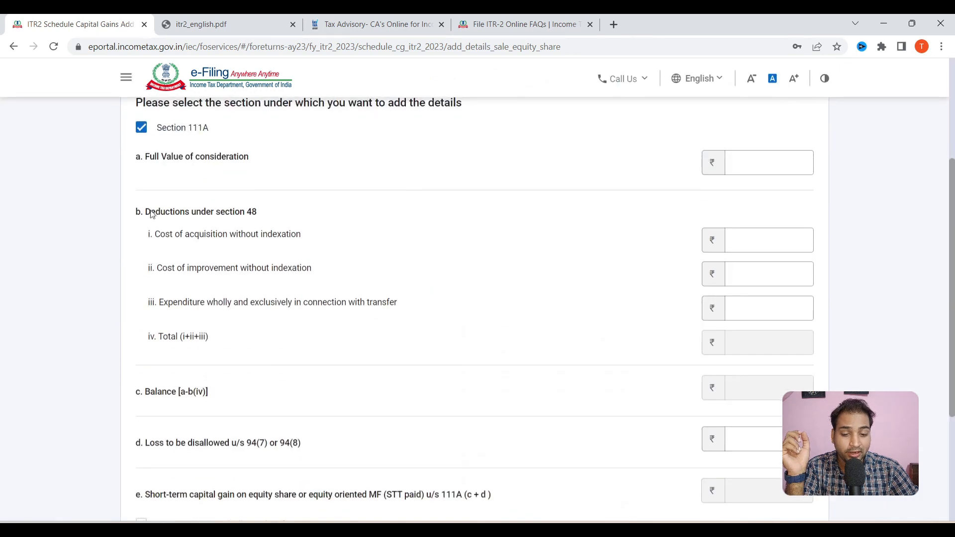
left_click_drag(167, 156, 238, 156)
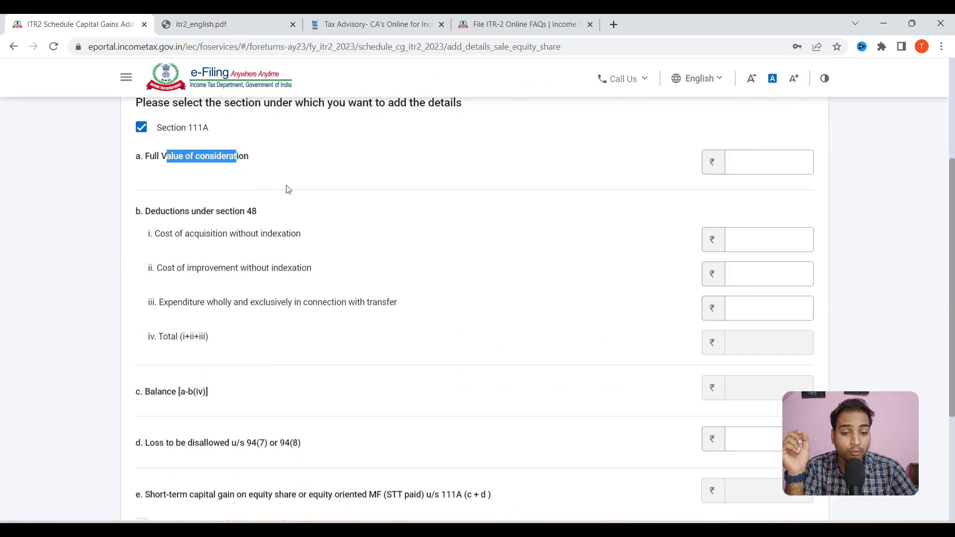
left_click(762, 161)
type("600000")
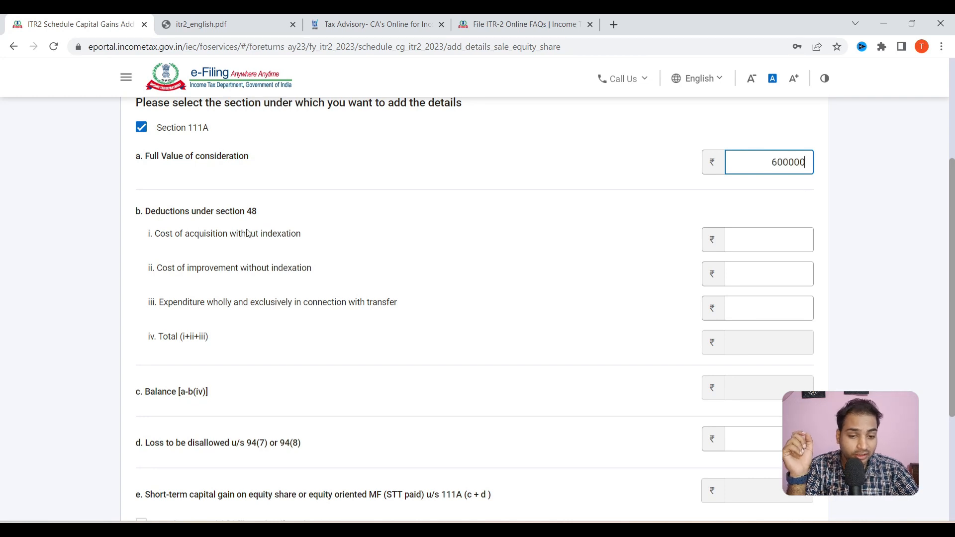
left_click(764, 244)
type("450000")
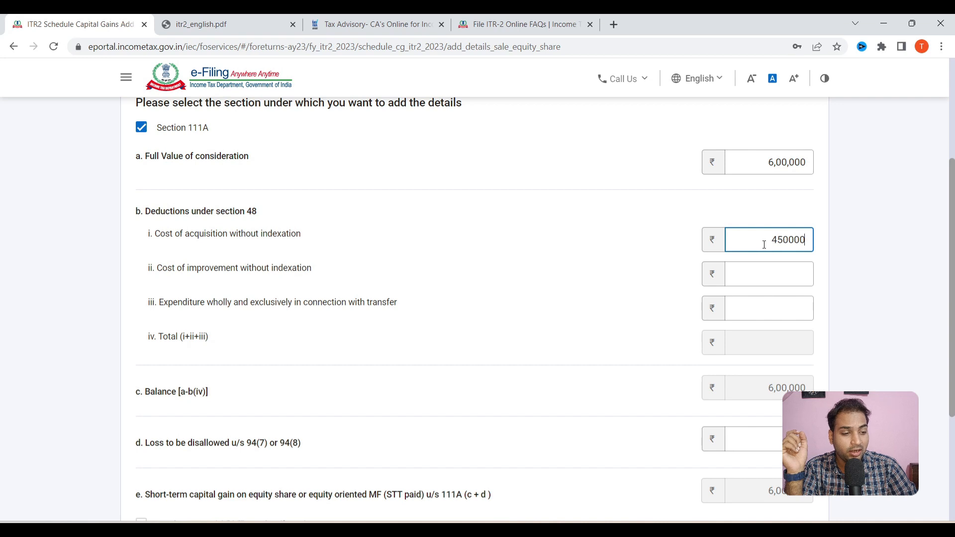
Step: Enter 0 as the cost of improvement and 4260 as the expenditure in connection with transfer
left_click(763, 274)
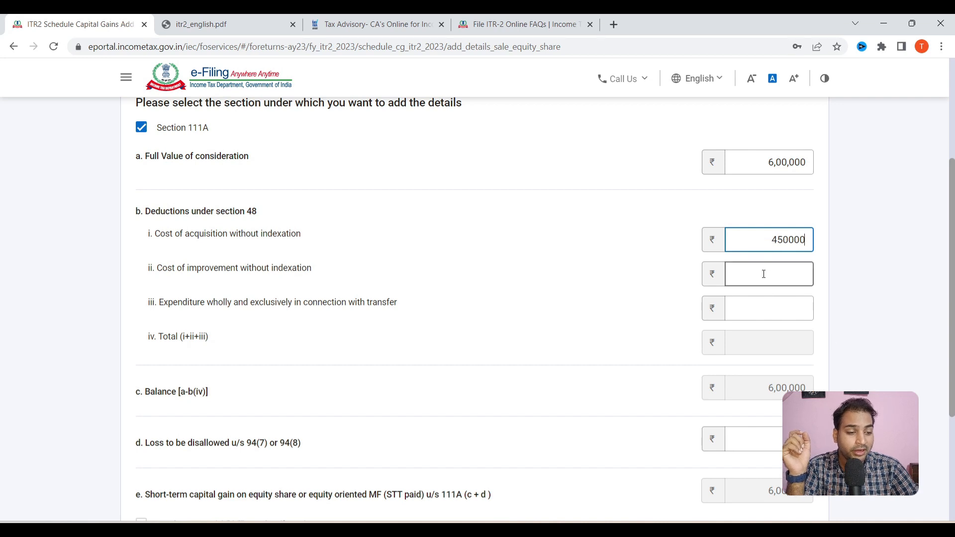
type("0")
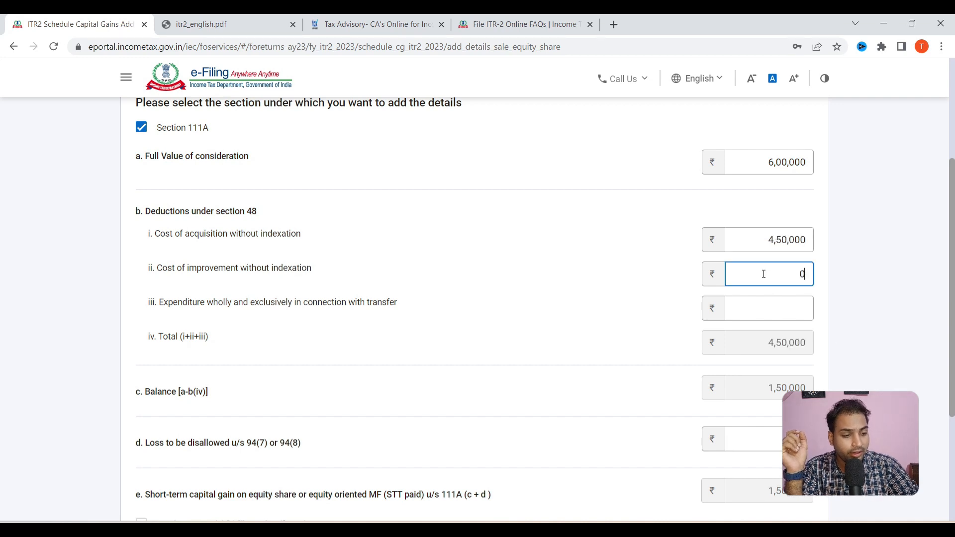
left_click(778, 307)
type("4,260")
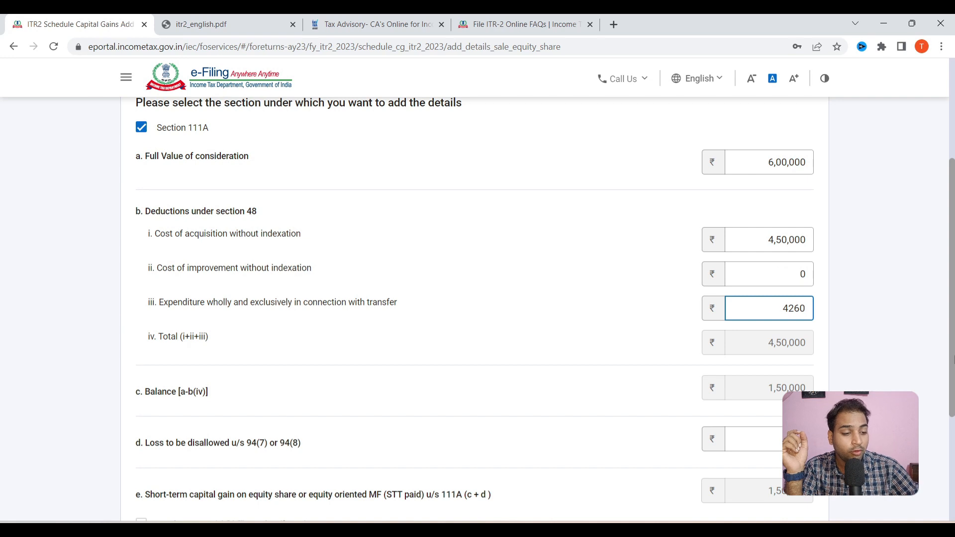
left_click(861, 328)
Step: Review the calculated short-term gain and add the Section 111A entry to Schedule Capital Gains
scroll(862, 329, "down", 2)
scroll(861, 330, "down", 2)
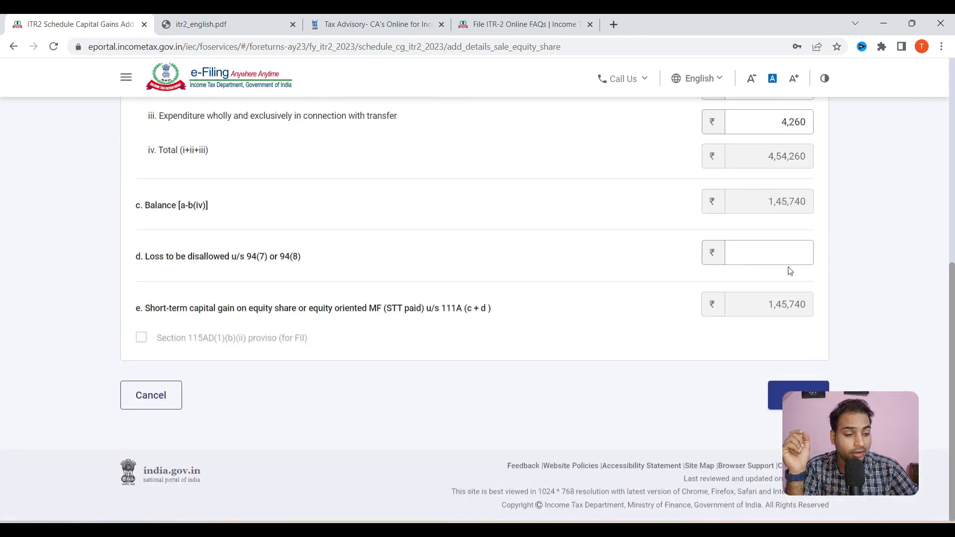
double_click(774, 209)
left_click(775, 395)
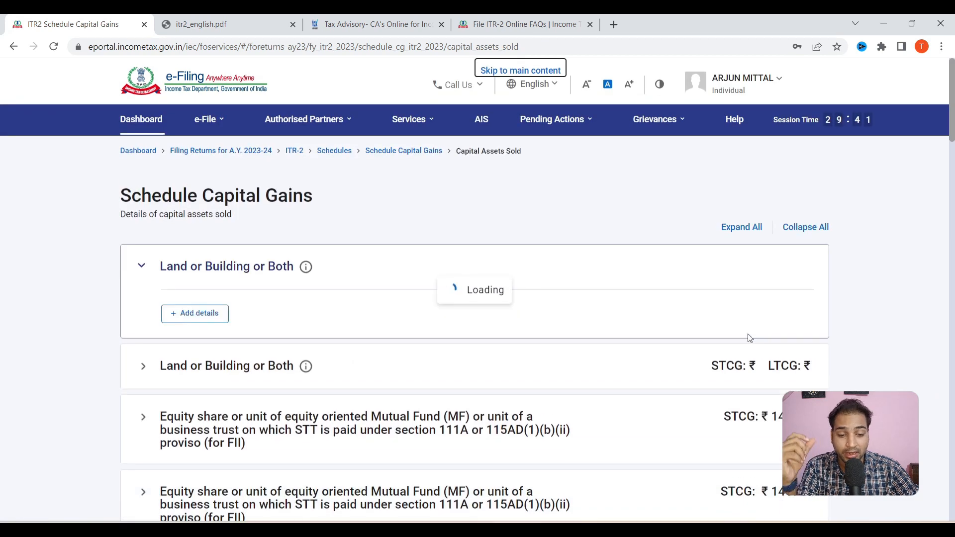
Step: Start a share/unit entry in Schedule 112A and set Share/Unit acquired to After 31st January, 2018
scroll(568, 296, "down", 3)
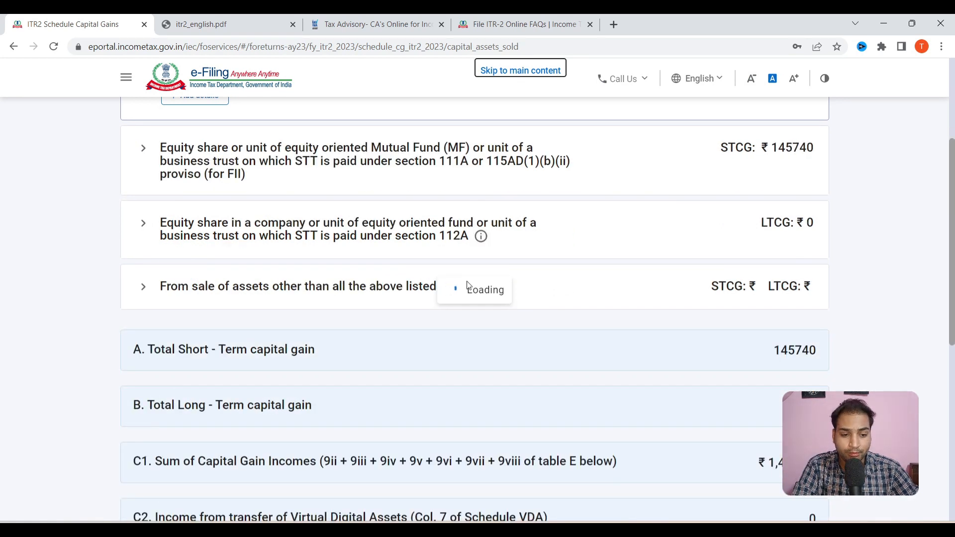
scroll(184, 298, "down", 4)
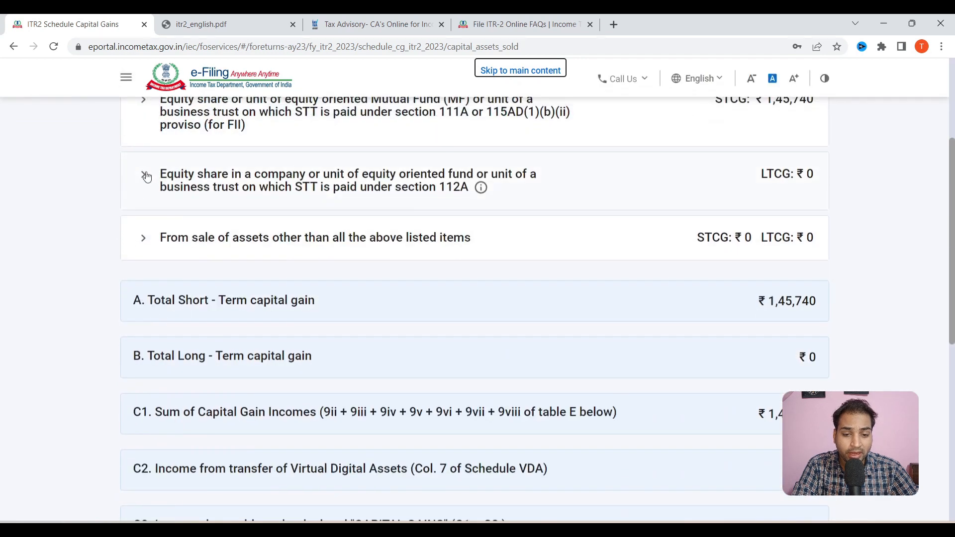
left_click(144, 177)
left_click(201, 257)
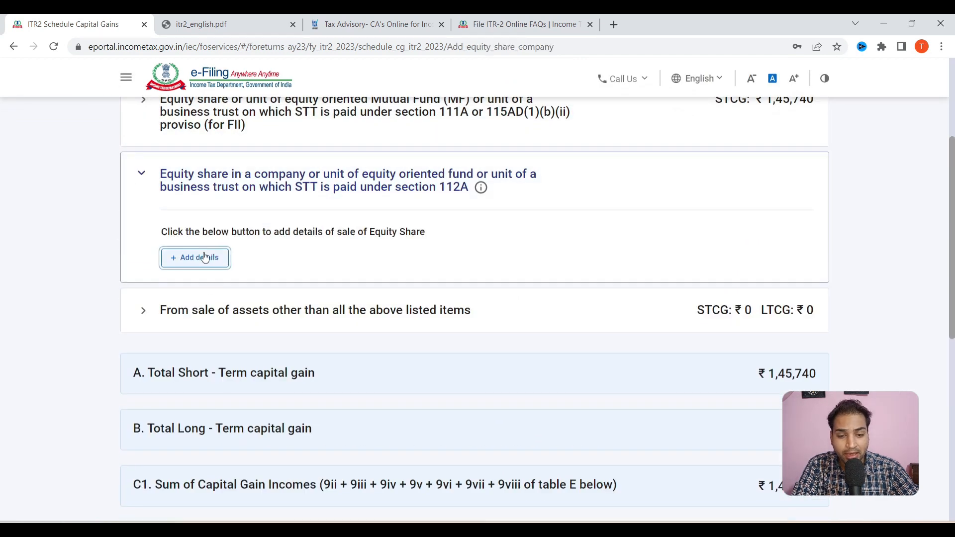
left_click(150, 311)
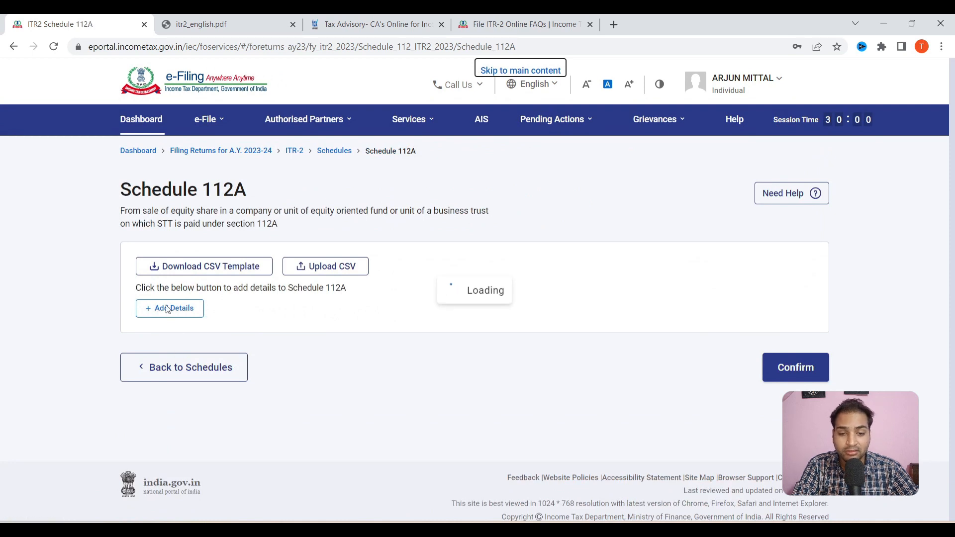
left_click(172, 308)
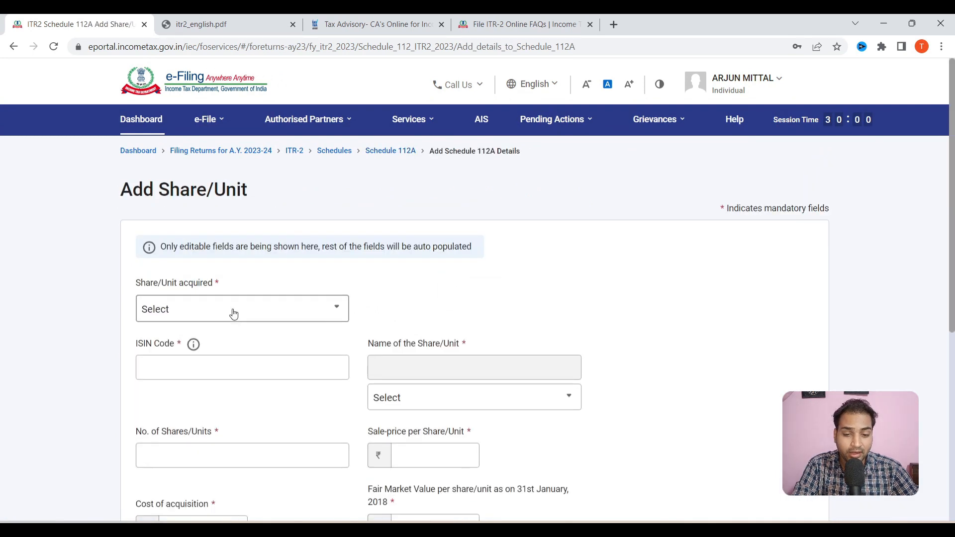
left_click(234, 313)
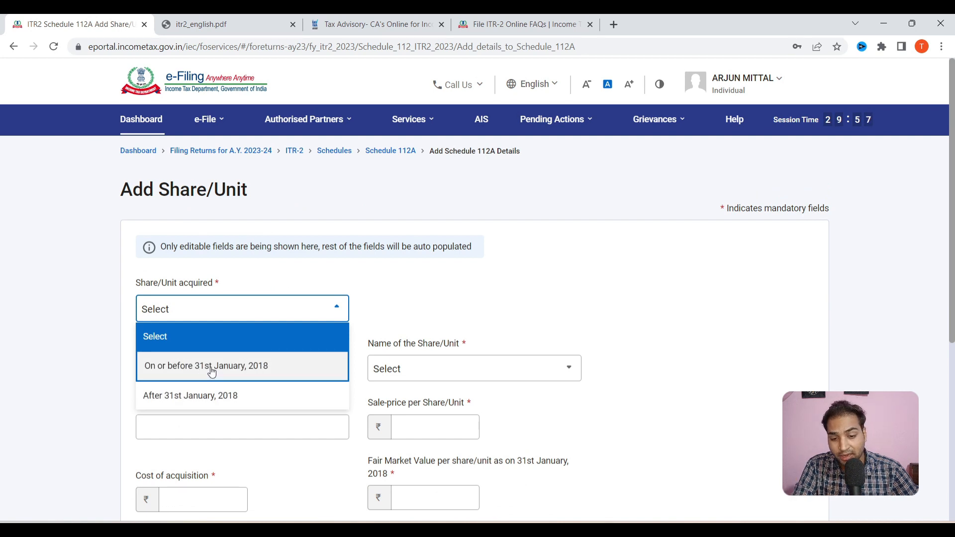
left_click(199, 398)
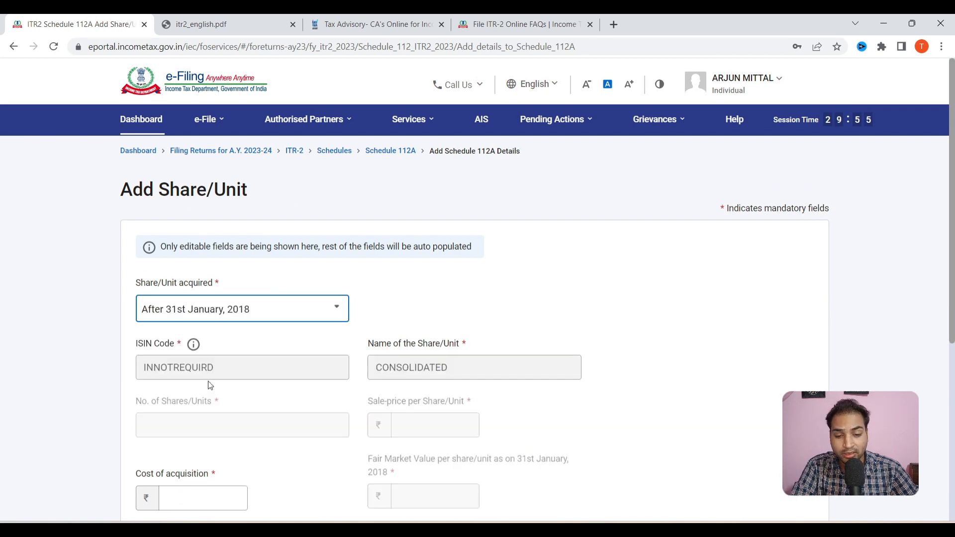
Step: Enter 780000 as cost of acquisition, 1250000 as full value of consideration and 10800 as transfer expenditure, and add the share/unit entry
scroll(279, 309, "down", 1)
scroll(279, 308, "down", 3)
left_click(197, 284)
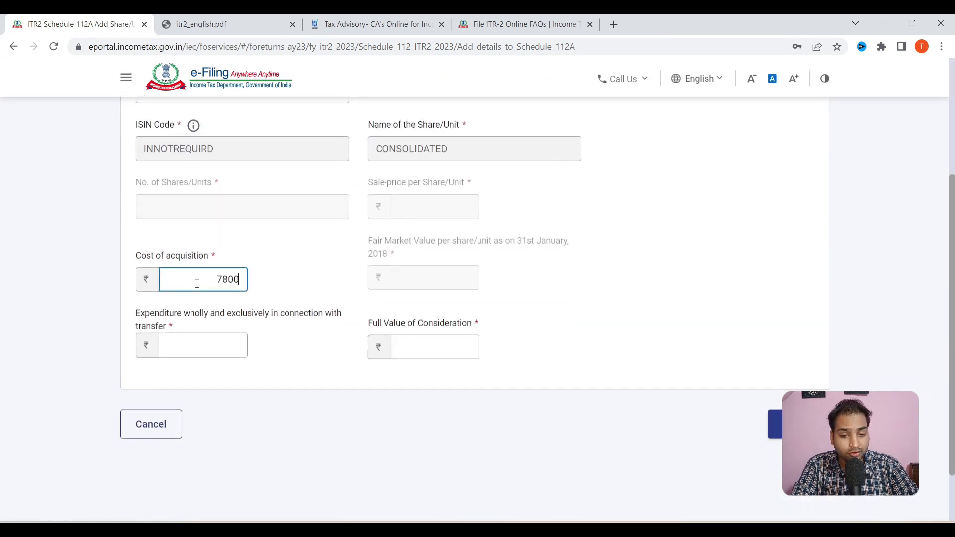
left_click(452, 356)
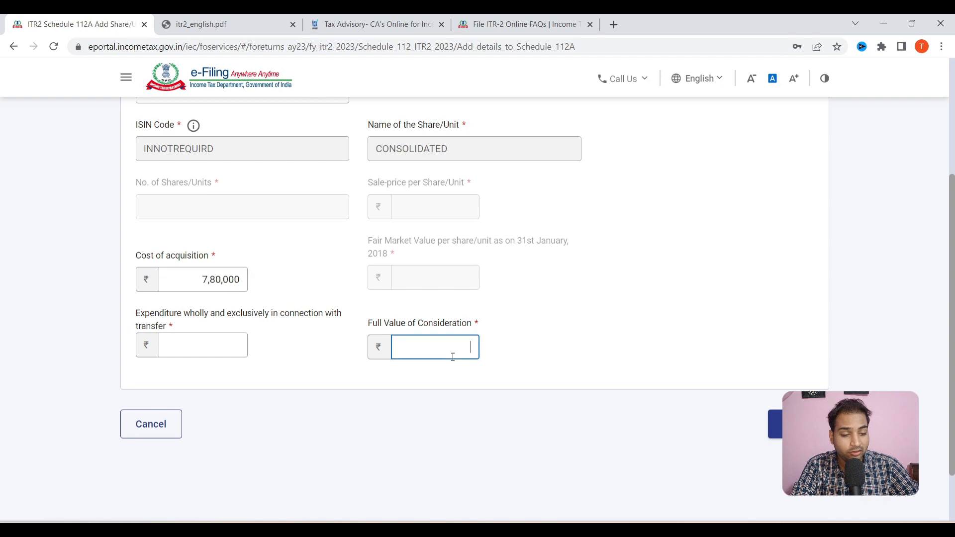
left_click(219, 345)
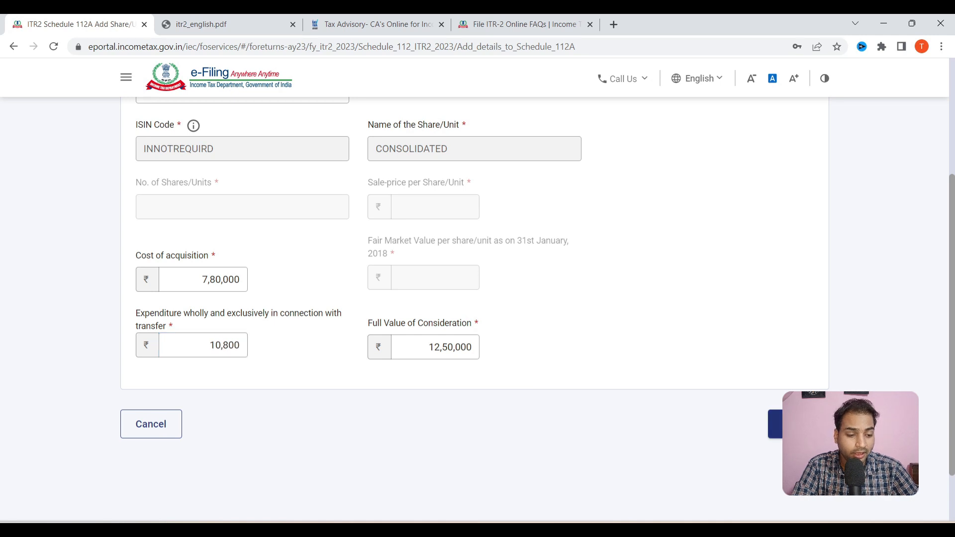
left_click(776, 425)
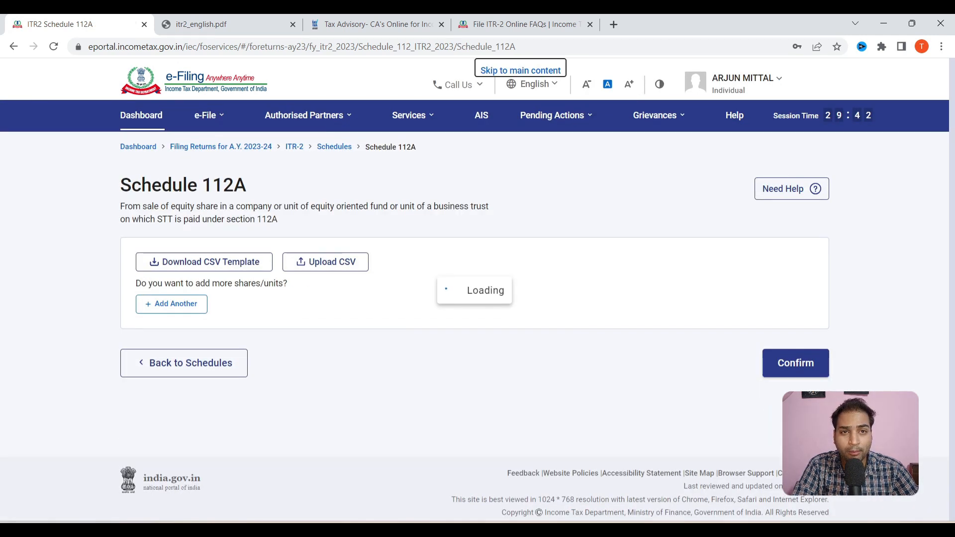
Step: Review the consolidated share/unit entry through to its Balance column and confirm Schedule 112A
scroll(681, 363, "down", 5)
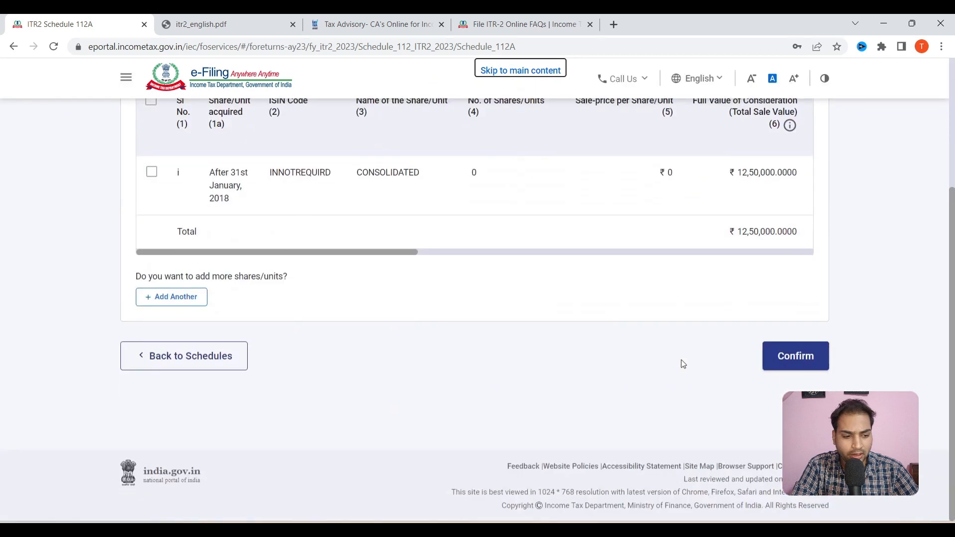
left_click_drag(325, 250, 744, 264)
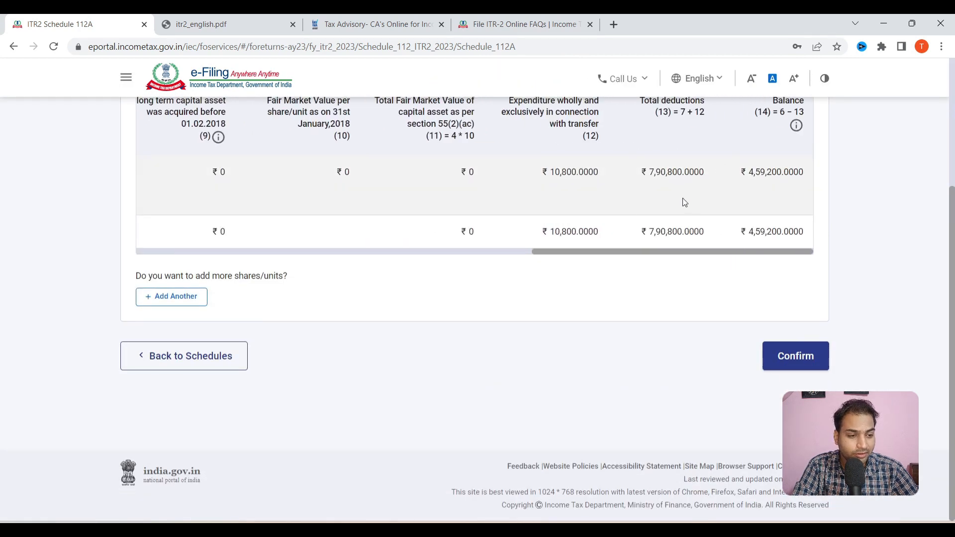
left_click(792, 356)
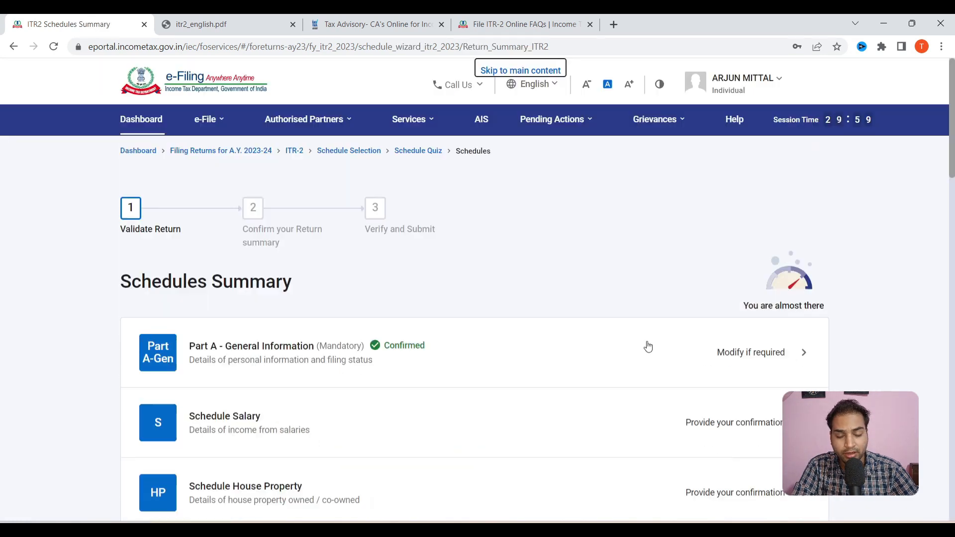
Step: Open Schedule VDA from the Schedules Summary and start a new entry for income from transfer of virtual digital assets
scroll(426, 390, "down", 10)
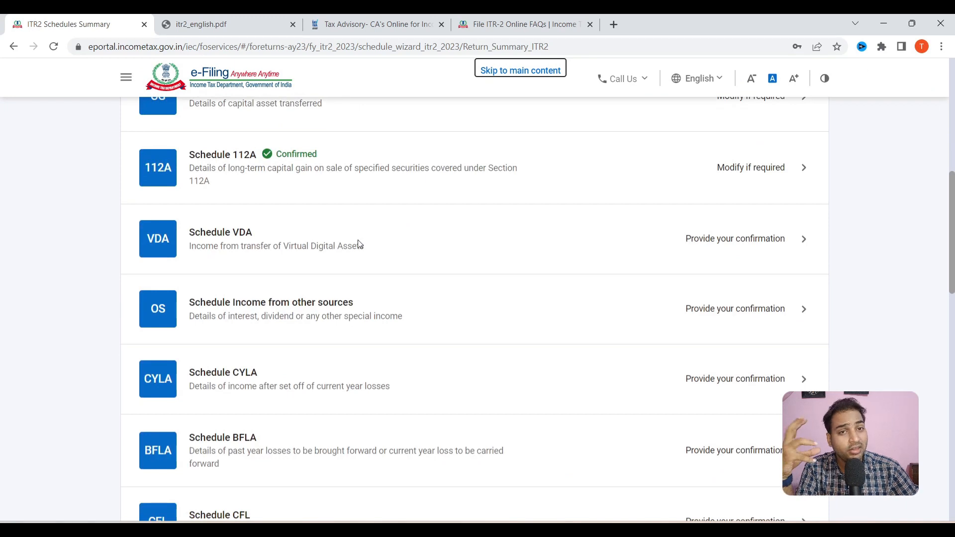
left_click(312, 243)
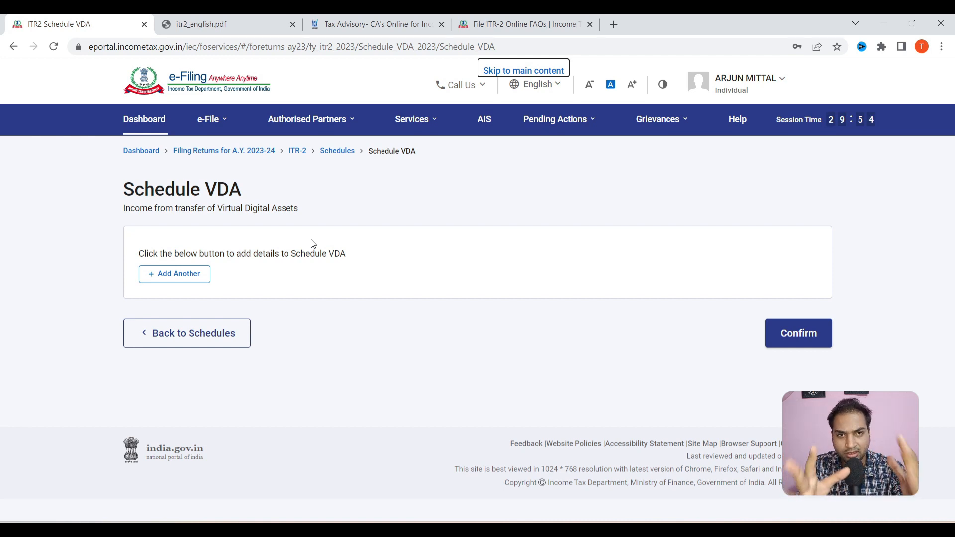
left_click(180, 275)
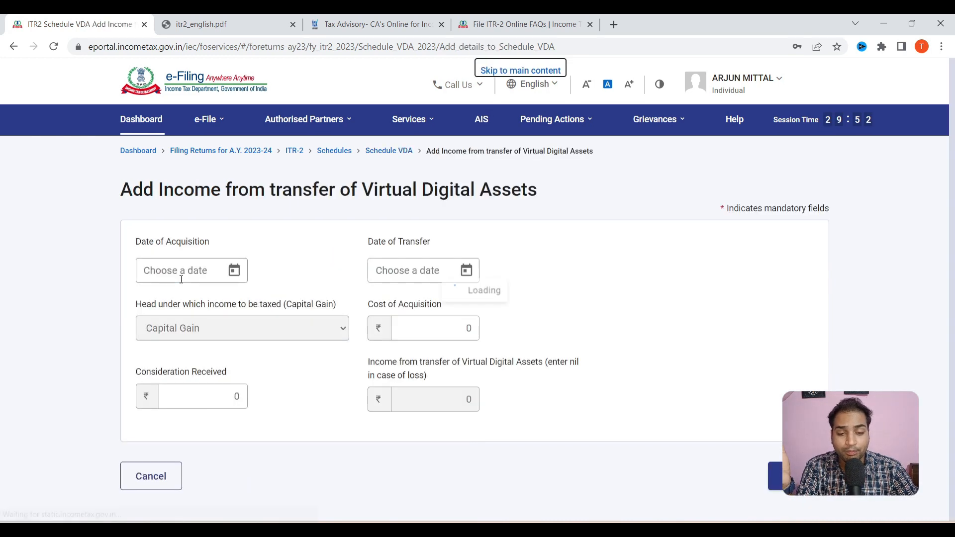
Step: Set the virtual digital asset's date of acquisition to 01-Jan-2022 and date of transfer to 03-Mar-2023
left_click(231, 272)
left_click(173, 74)
left_click(290, 76)
left_click(157, 103)
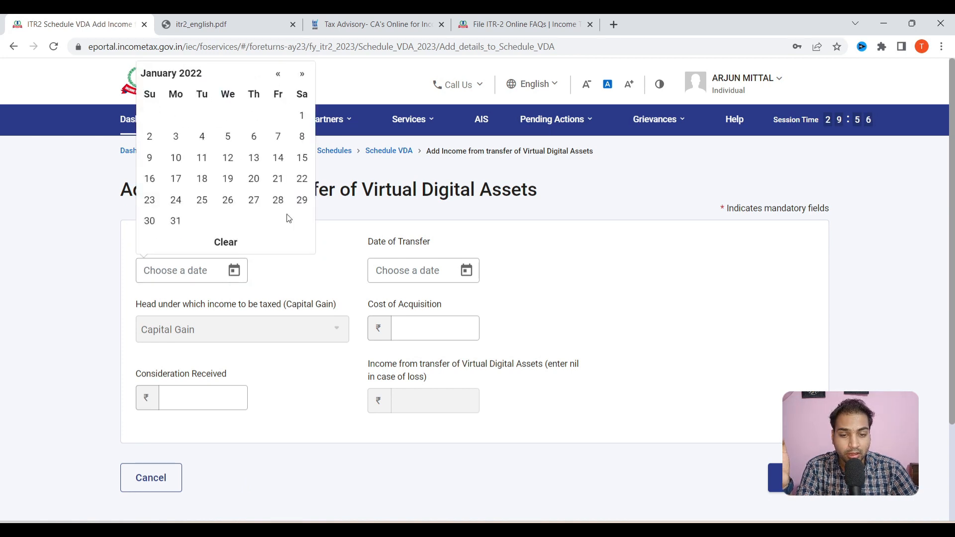
left_click(300, 115)
mouse_move(310, 121)
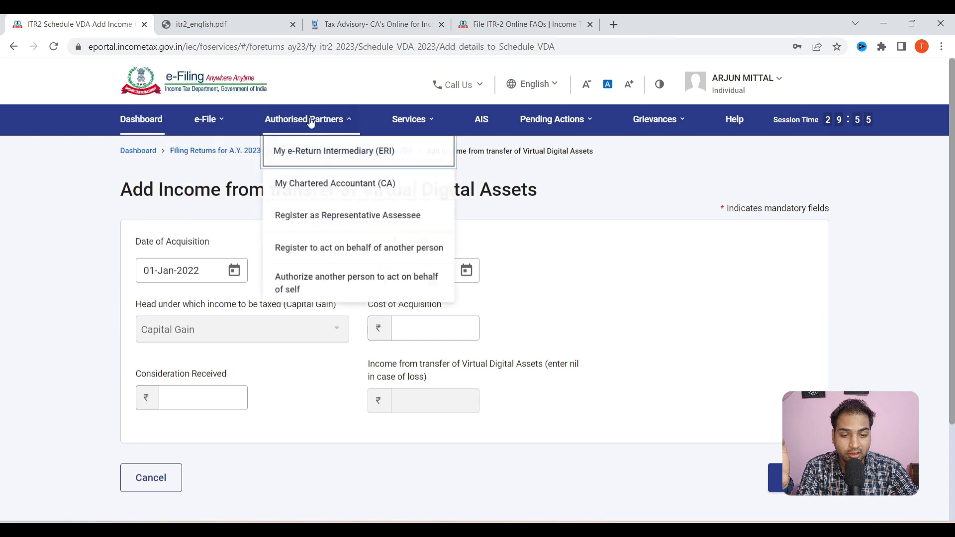
left_click(465, 270)
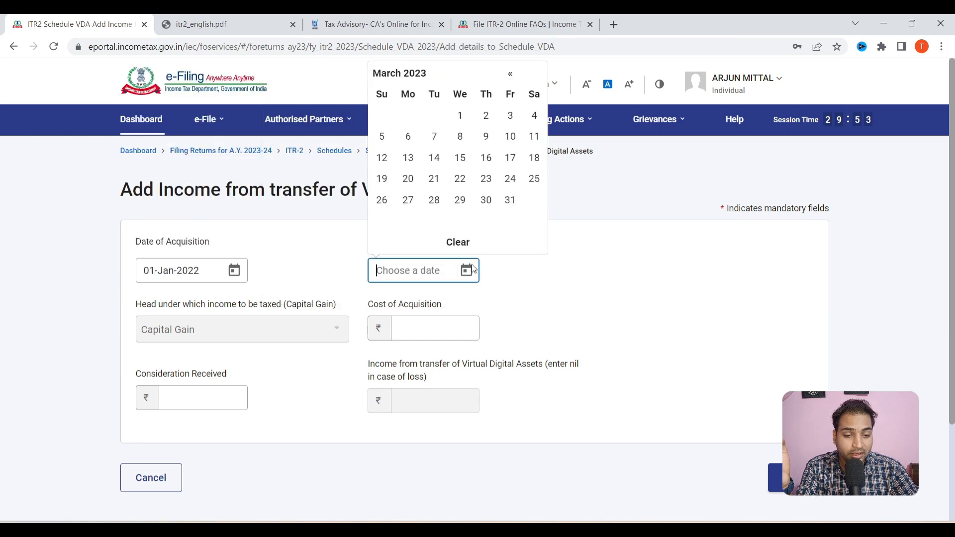
left_click(510, 116)
Step: Enter 880000 as cost of acquisition and 1280000 as consideration received, and add the virtual digital asset entry
scroll(258, 274, "down", 2)
left_click(426, 231)
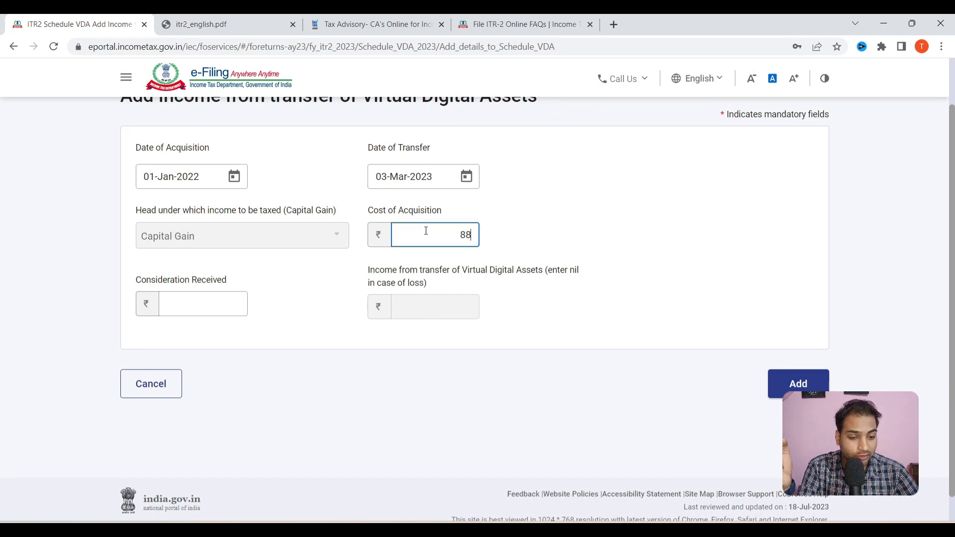
type("880000")
left_click(214, 315)
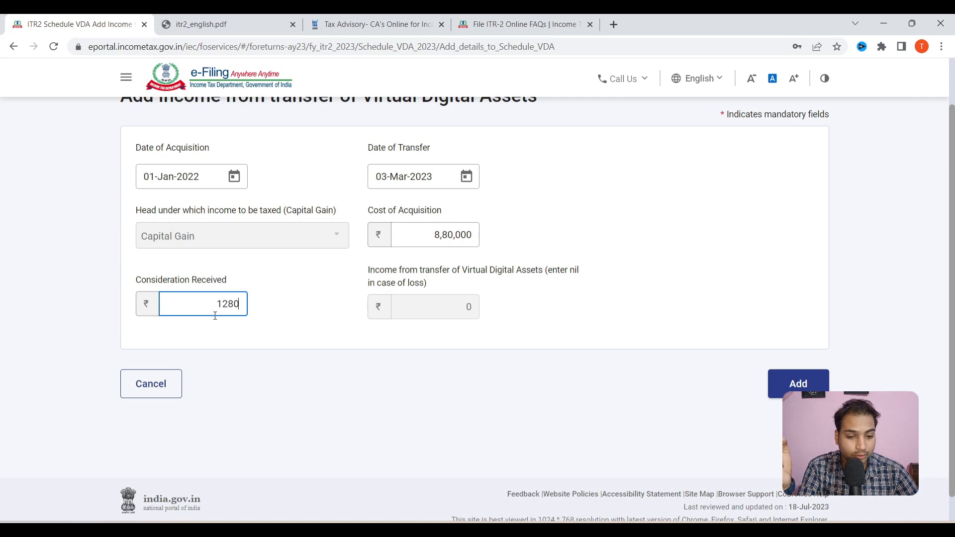
left_click(796, 382)
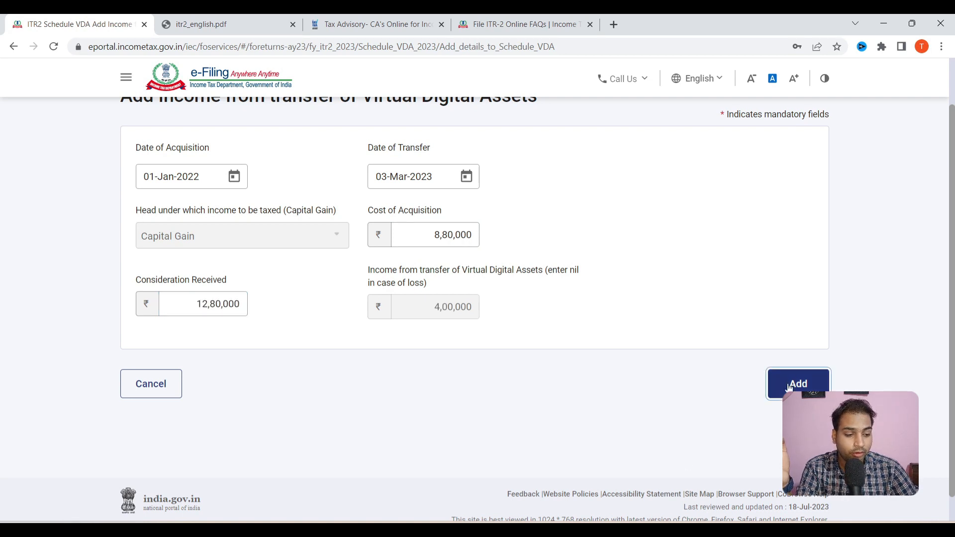
Step: Review the income calculated for the virtual digital asset entry and confirm Schedule VDA
scroll(536, 342, "down", 4)
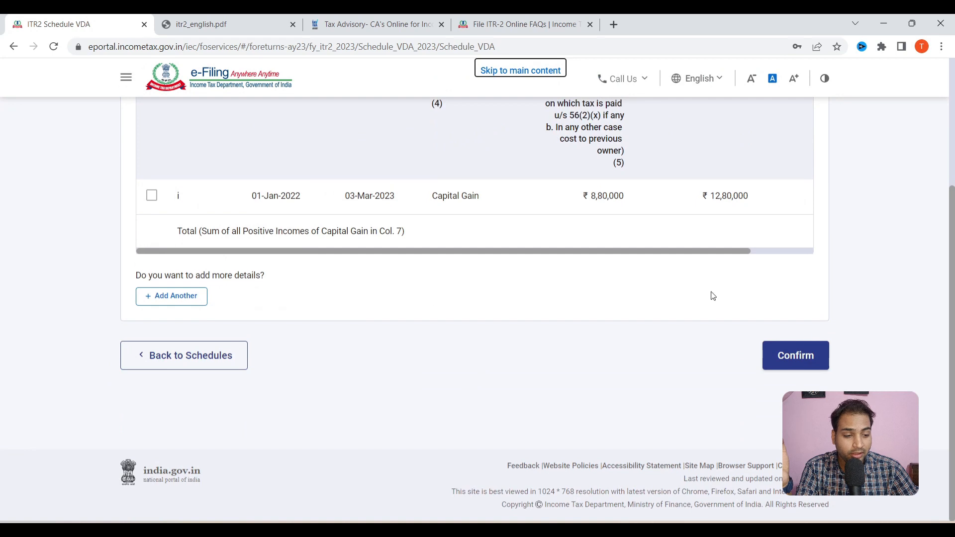
left_click_drag(648, 251, 807, 219)
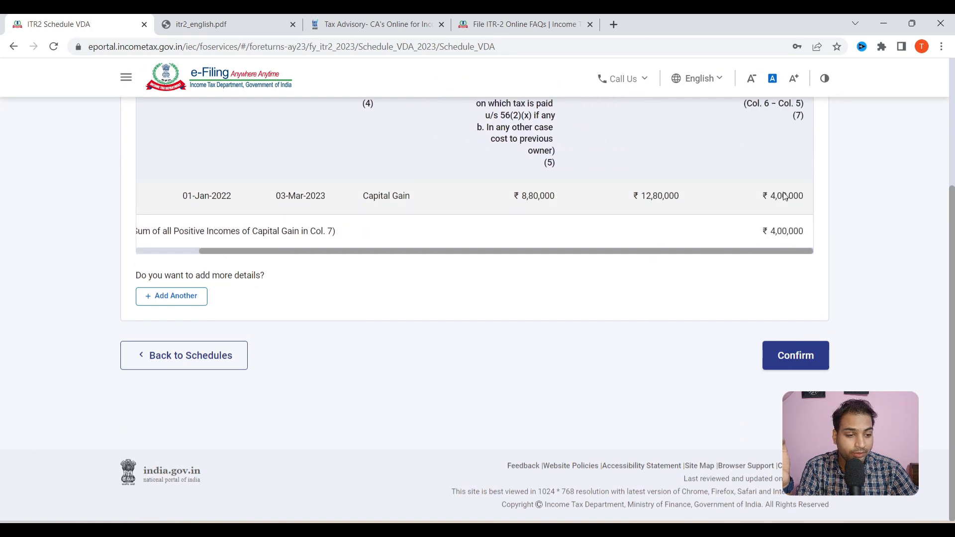
left_click(796, 355)
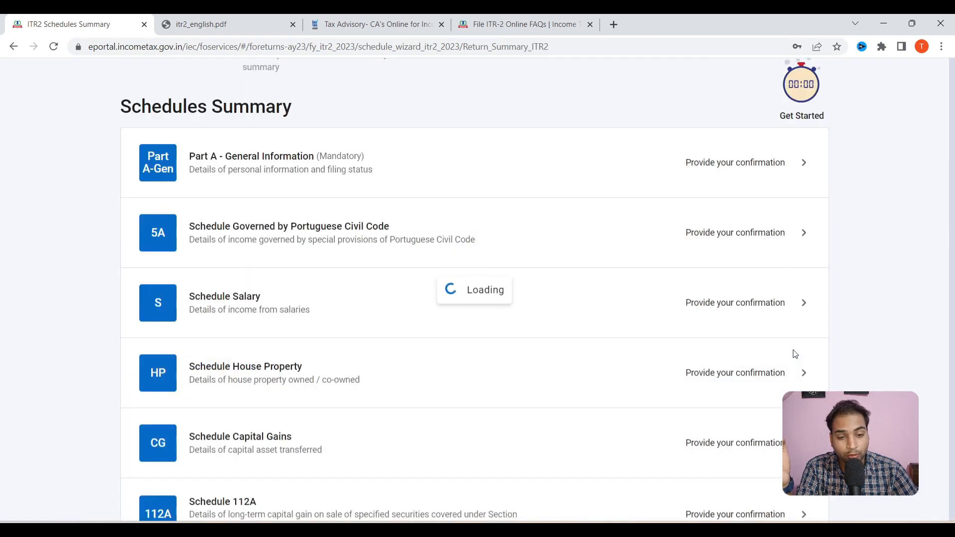
Step: Look through the Schedules Summary for confirmed and pending schedules, and view the available e-File options
scroll(537, 324, "down", 15)
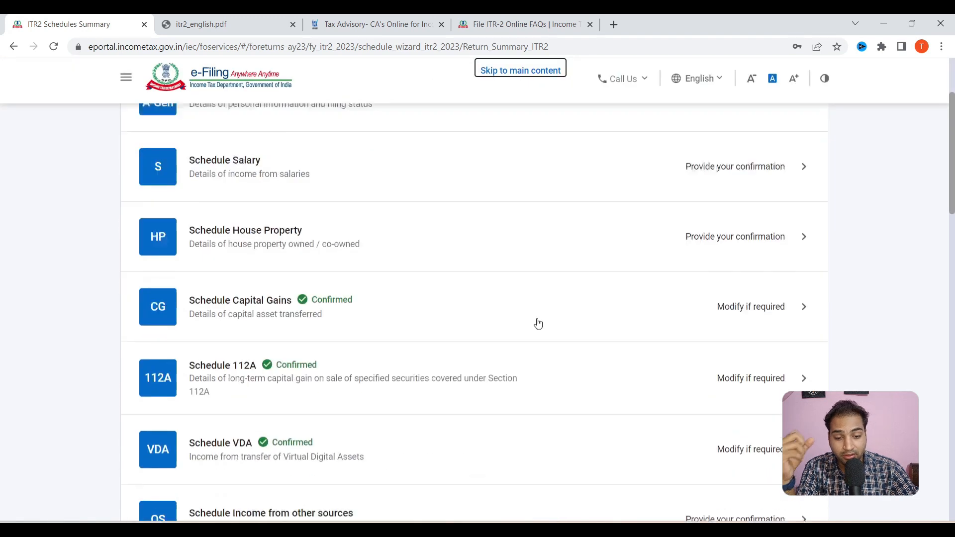
scroll(429, 324, "down", 8)
scroll(330, 291, "up", 10)
scroll(318, 271, "up", 4)
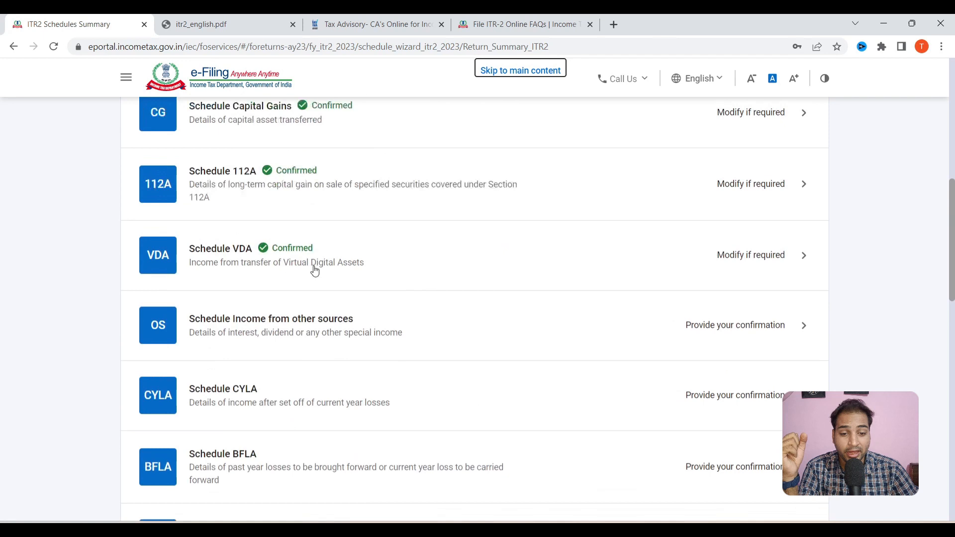
scroll(303, 261, "down", 2)
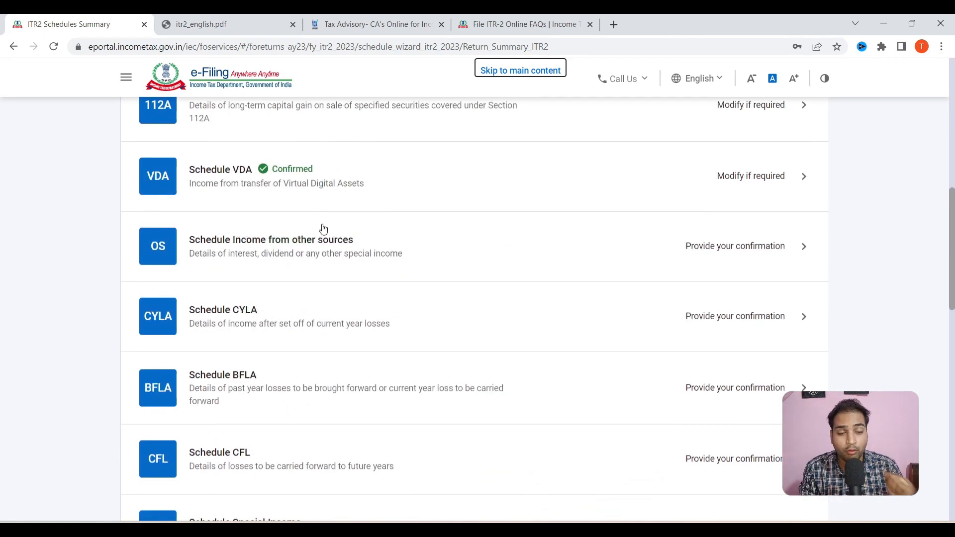
scroll(323, 229, "up", 10)
left_click(220, 120)
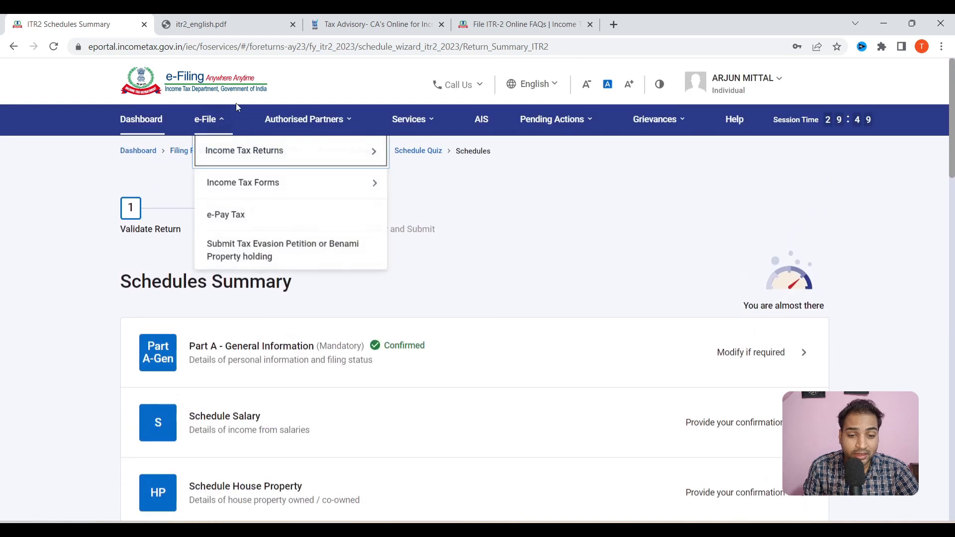
mouse_move(251, 156)
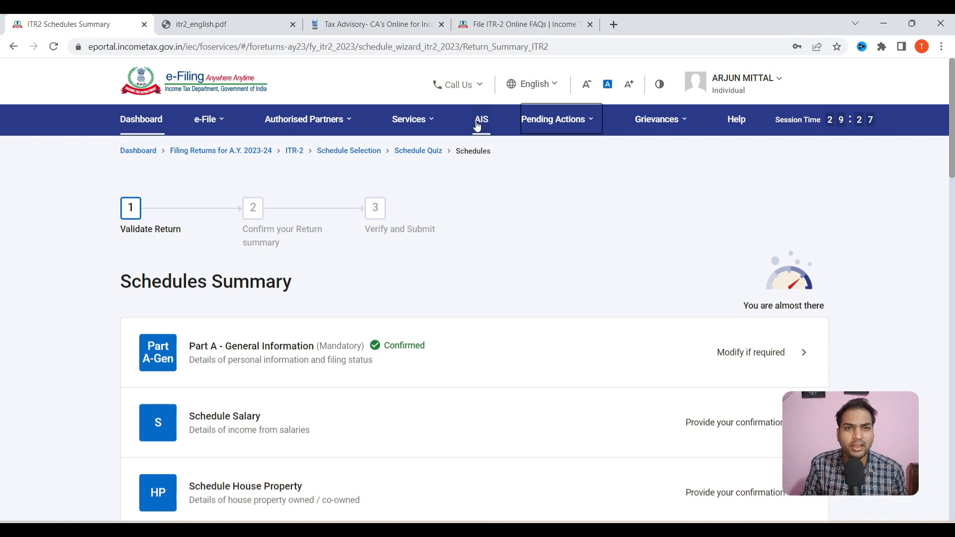
Step: Open Schedule Income from other sources from the Schedules Summary
scroll(358, 273, "down", 15)
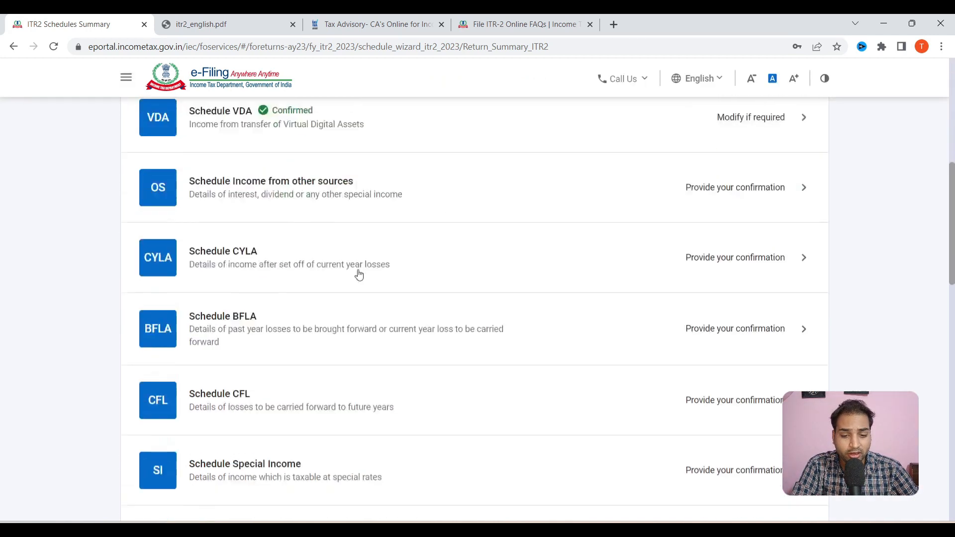
scroll(353, 313, "up", 3)
scroll(345, 249, "up", 5)
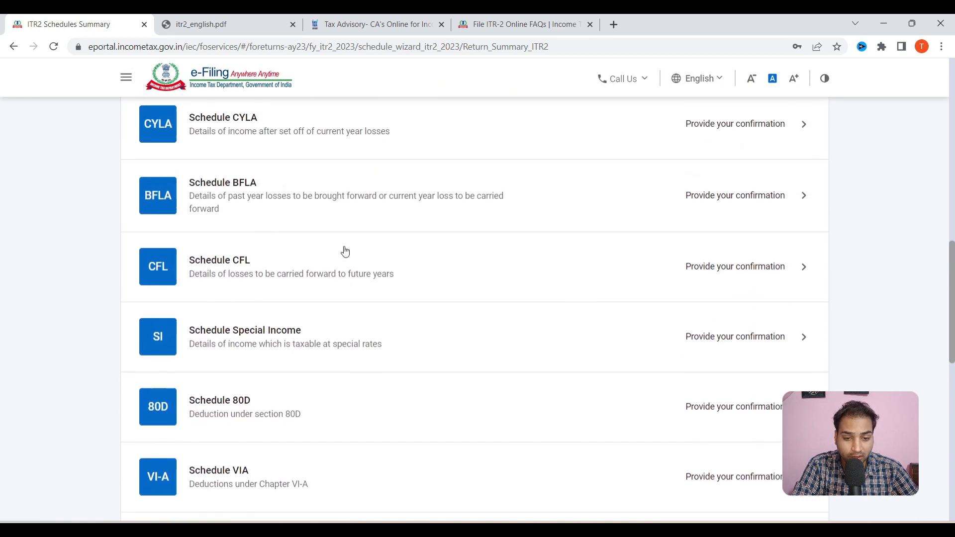
left_click(345, 199)
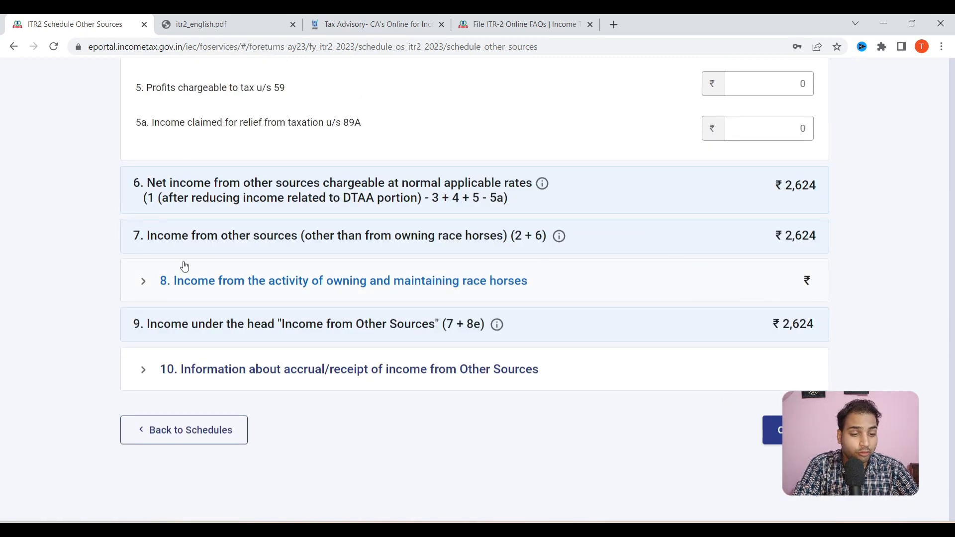
Step: Review the dividends, interest and net income in Schedule Other Sources and confirm the schedule
scroll(398, 348, "up", 10)
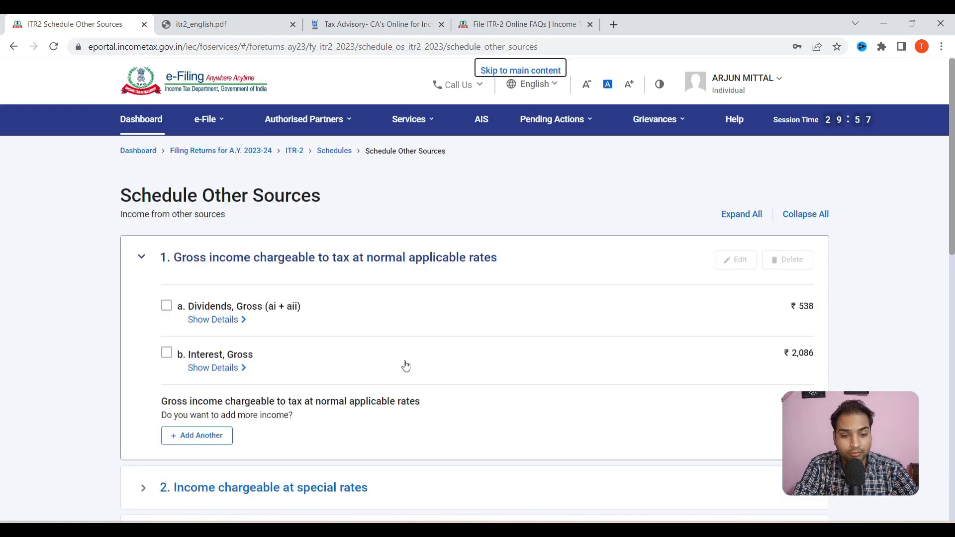
scroll(208, 187, "down", 3)
scroll(261, 210, "down", 10)
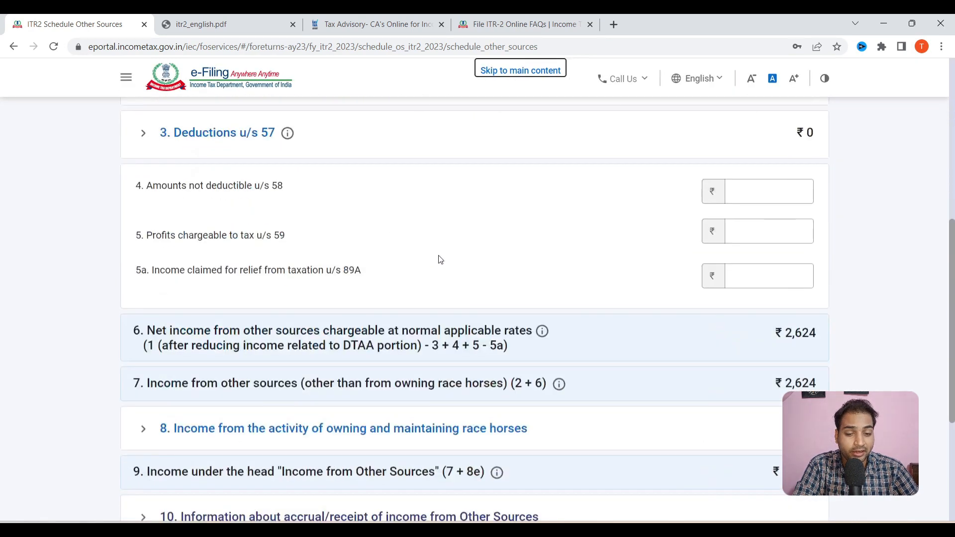
left_click(794, 364)
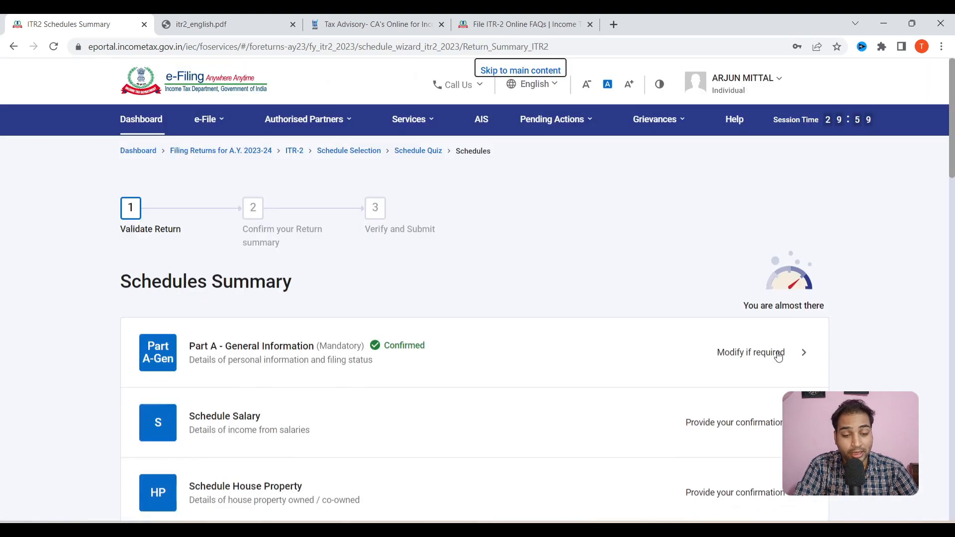
Step: Check the status of the schedules in the Schedules Summary and reopen Schedule Capital Gains
scroll(545, 328, "down", 20)
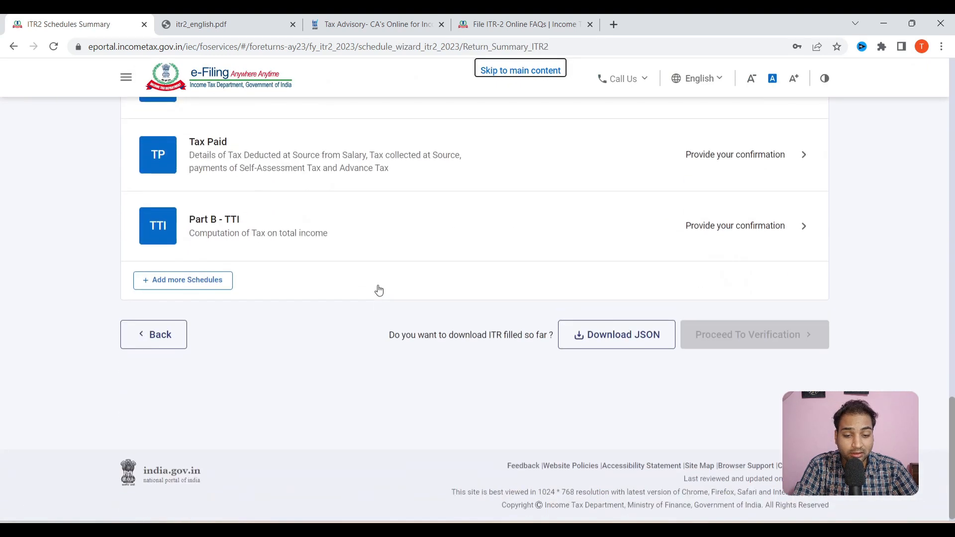
scroll(378, 290, "up", 10)
scroll(333, 233, "up", 1)
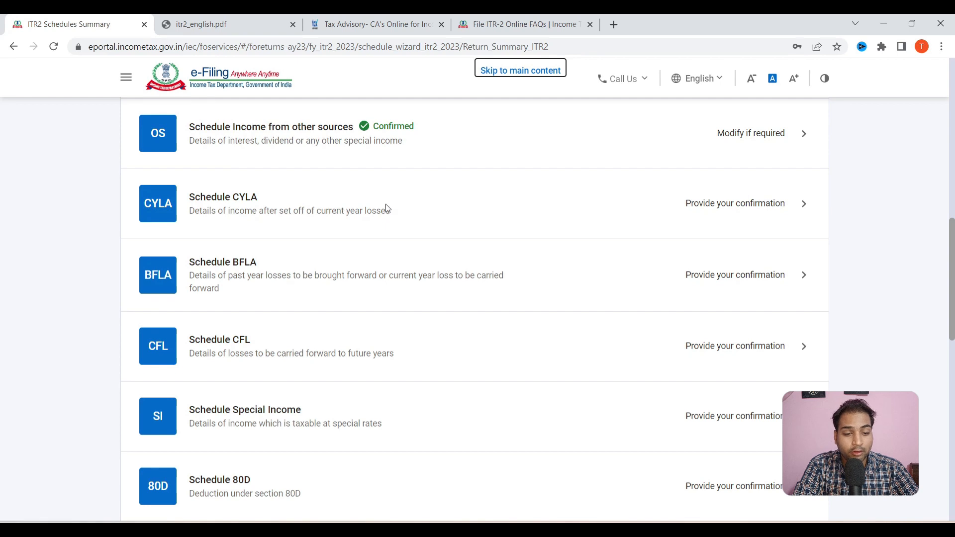
scroll(356, 213, "up", 6)
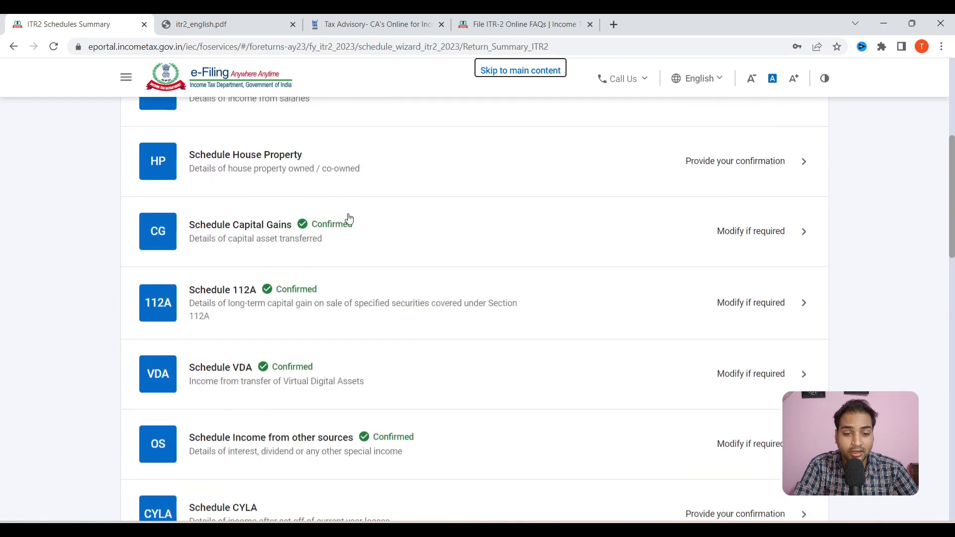
scroll(328, 336, "down", 4)
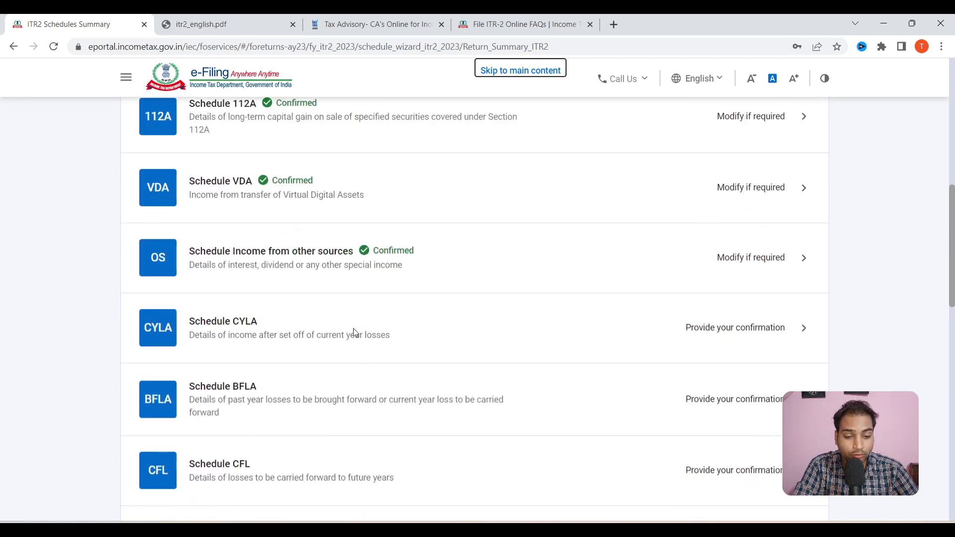
scroll(333, 214, "up", 3)
left_click(320, 245)
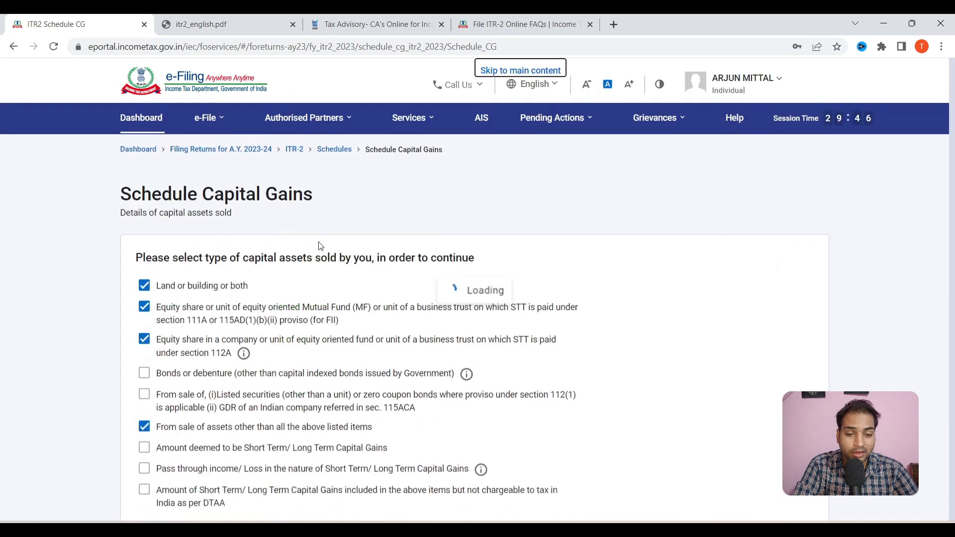
Step: Edit the section 111A equity share entry in Schedule Capital Gains and set its full value of consideration to 2,50,000
scroll(639, 348, "down", 3)
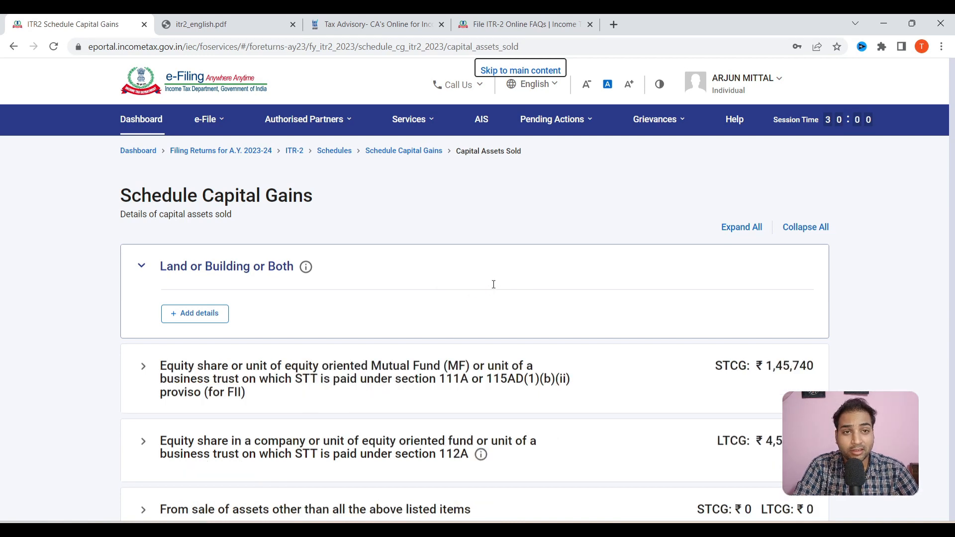
left_click(140, 317)
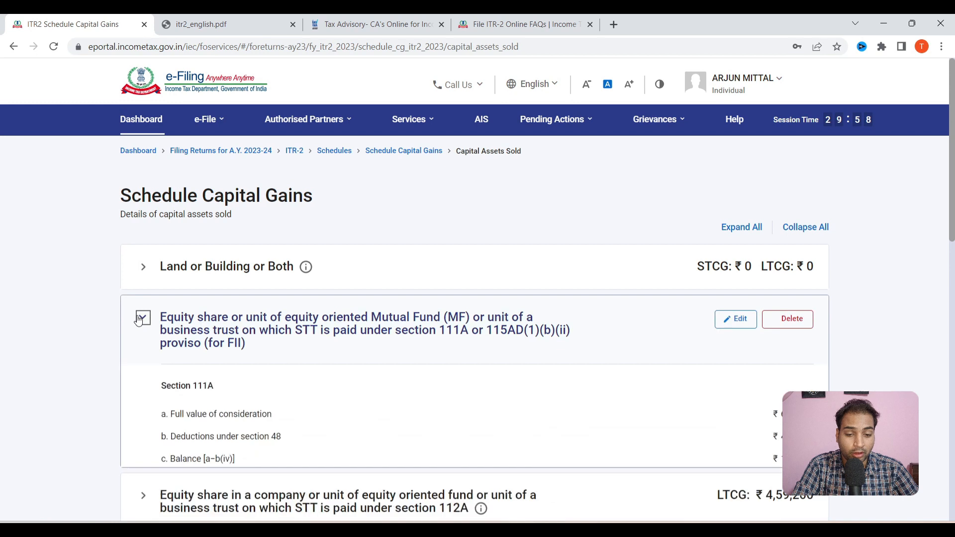
scroll(424, 412, "down", 4)
scroll(755, 292, "up", 1)
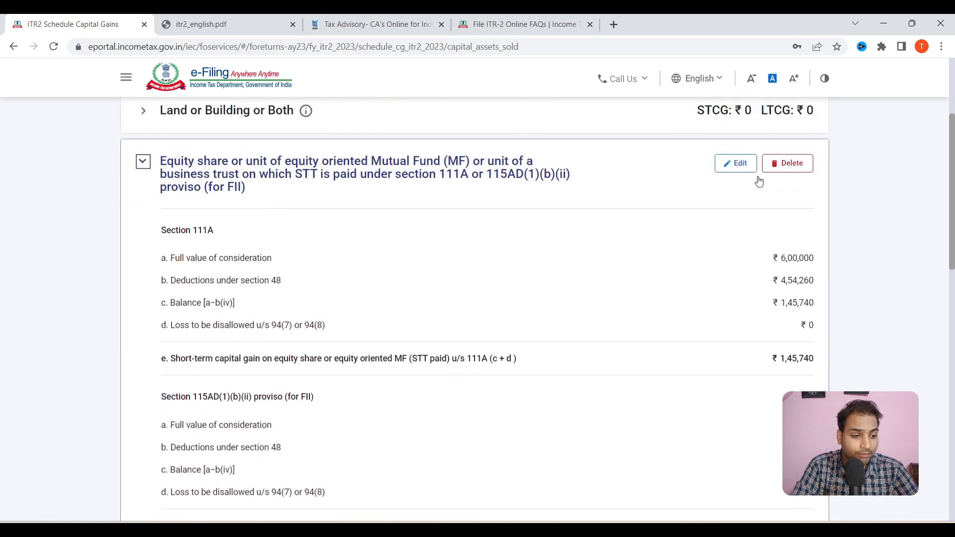
left_click(734, 168)
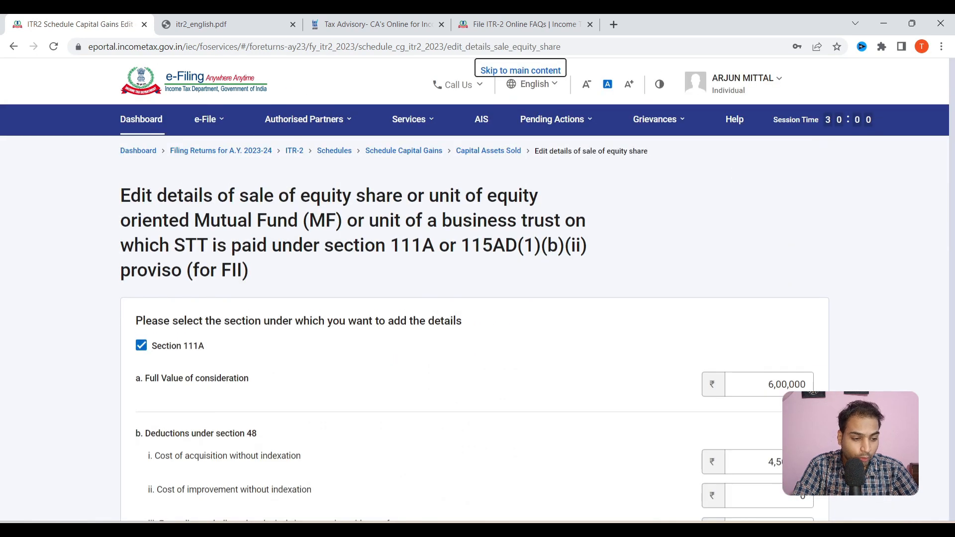
scroll(373, 422, "down", 3)
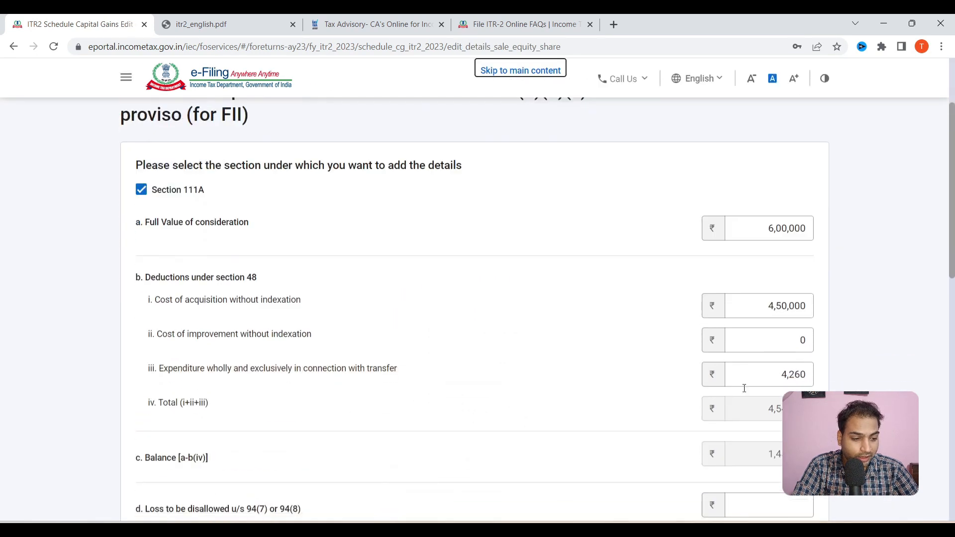
left_click(773, 227)
key("BackSpace")
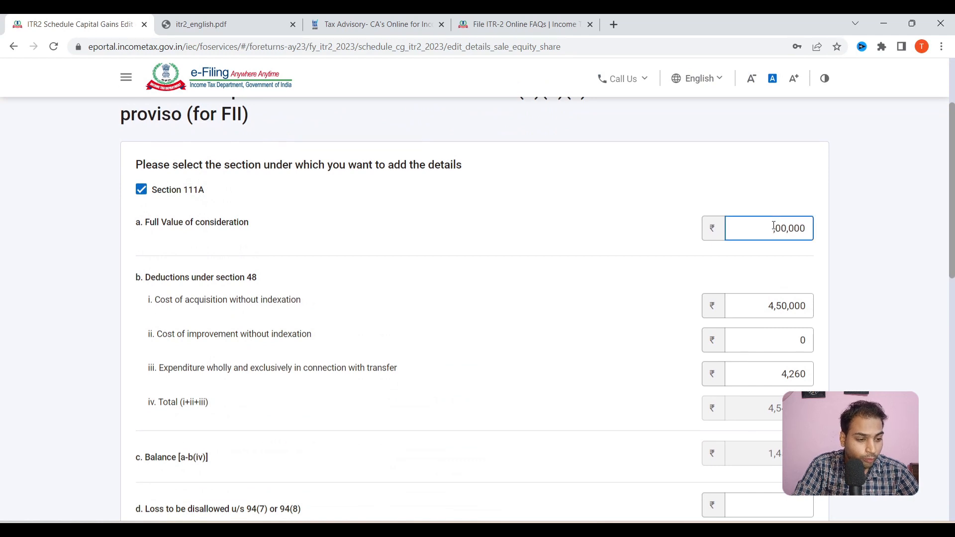
left_click_drag(806, 229, 729, 232)
type("250000")
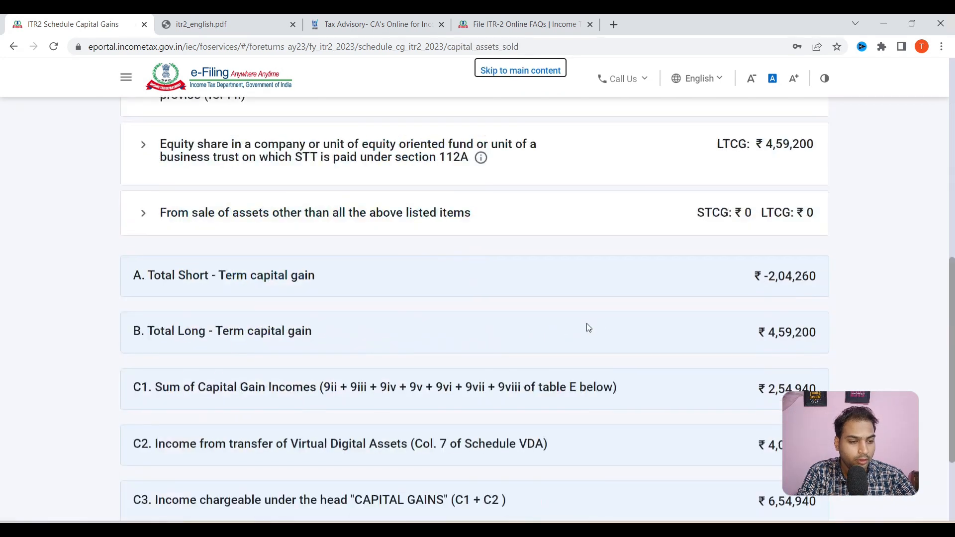
Step: Review the short-term and long-term totals in Schedule Capital Gains and confirm the schedule
scroll(586, 323, "up", 5)
scroll(596, 326, "down", 8)
scroll(642, 339, "down", 5)
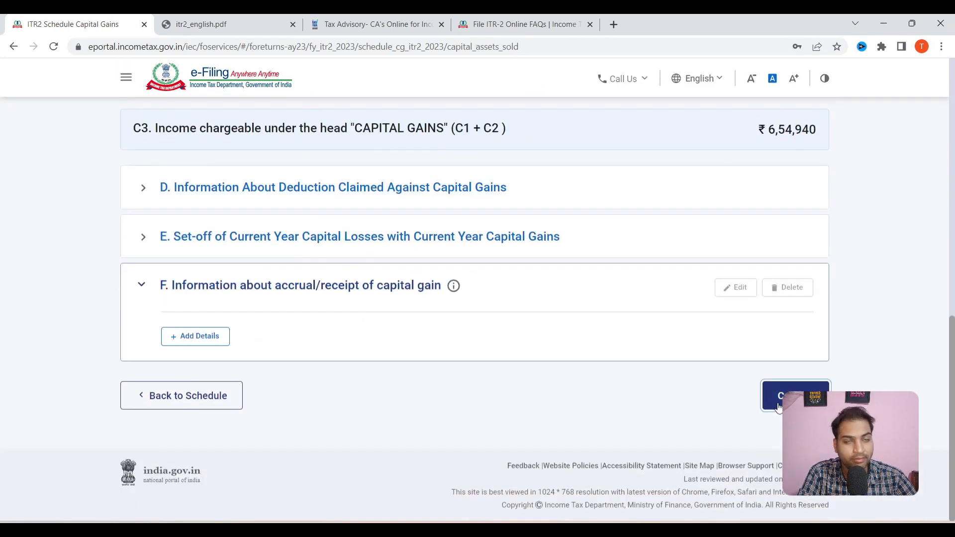
left_click(777, 397)
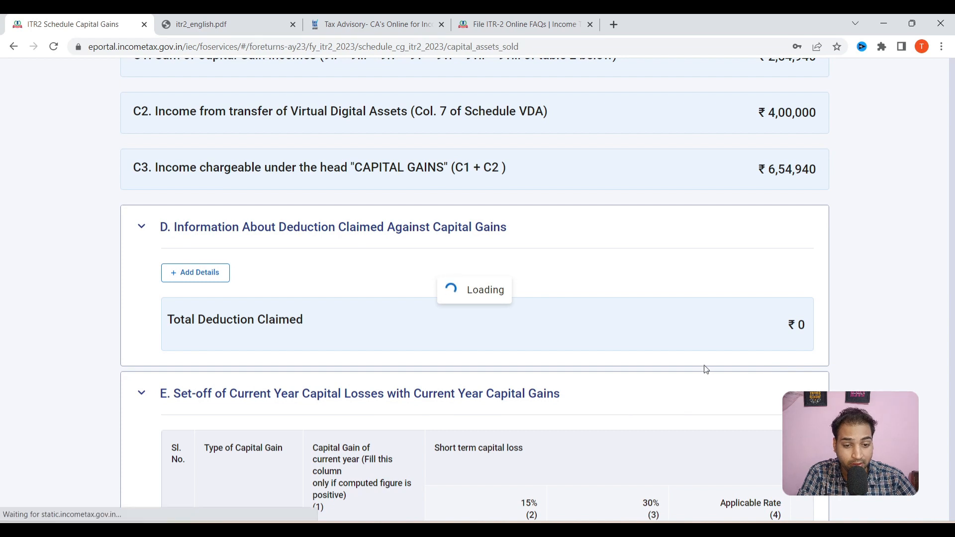
Step: Open Schedule CYLA from the Schedules Summary
scroll(569, 345, "down", 19)
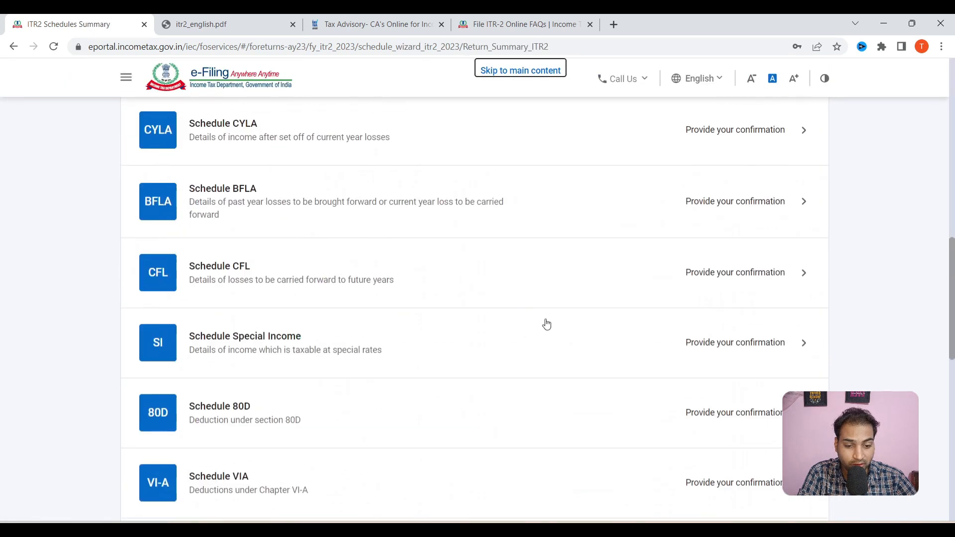
scroll(464, 306, "up", 9)
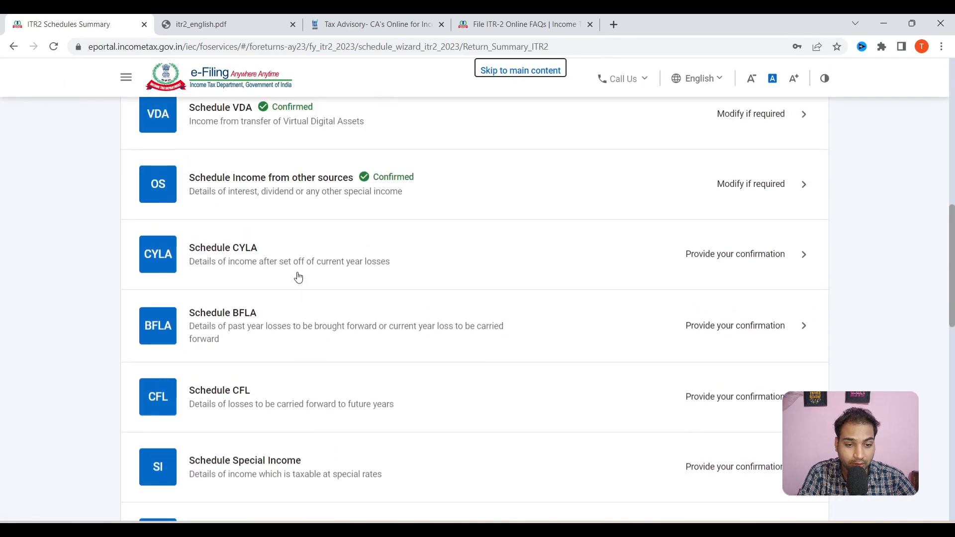
left_click_drag(217, 248, 245, 249)
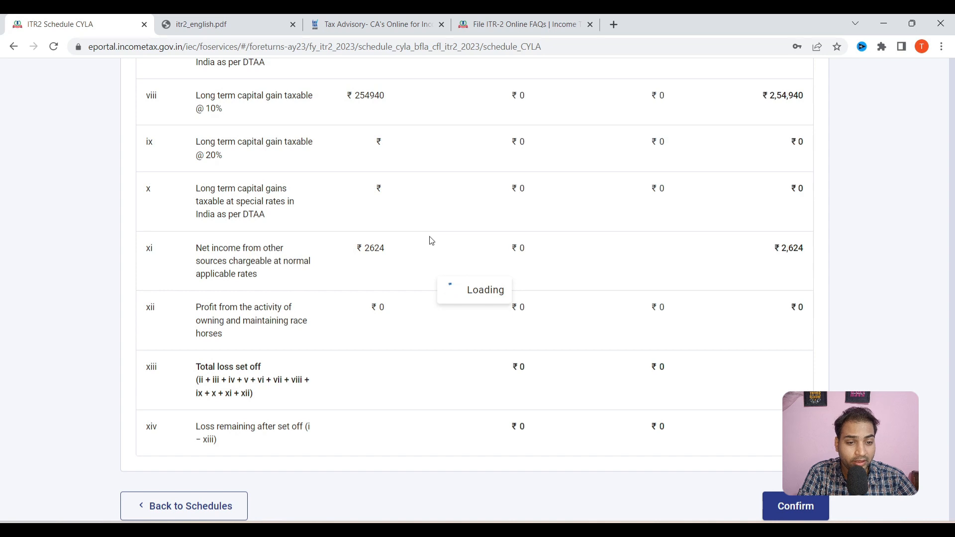
Step: Examine the current-year loss set-off table in Schedule CYLA, including long-term gains taxable at 10% and net income from other sources
scroll(419, 242, "down", 5)
left_click_drag(220, 374, 354, 372)
scroll(382, 372, "down", 4)
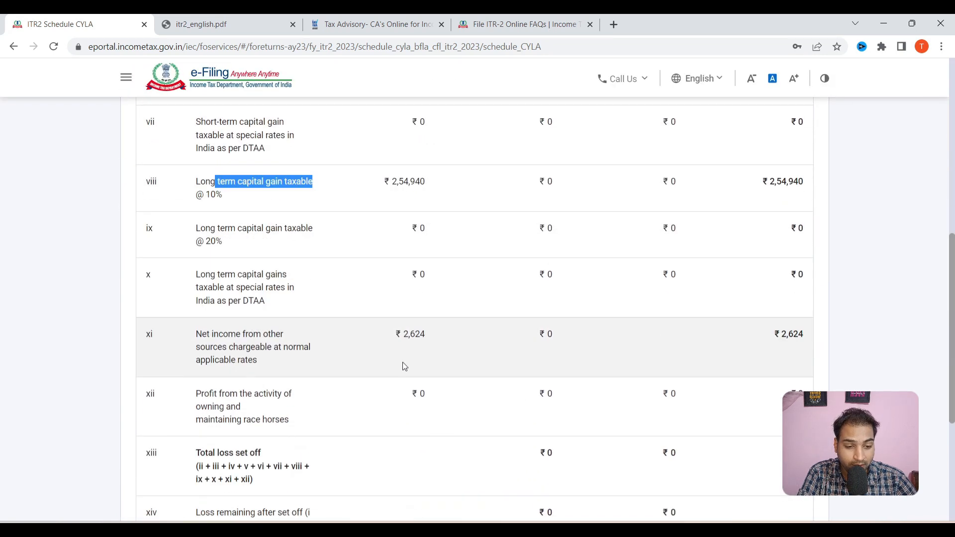
left_click_drag(239, 337, 283, 337)
scroll(443, 360, "down", 5)
scroll(443, 357, "up", 13)
scroll(502, 360, "down", 12)
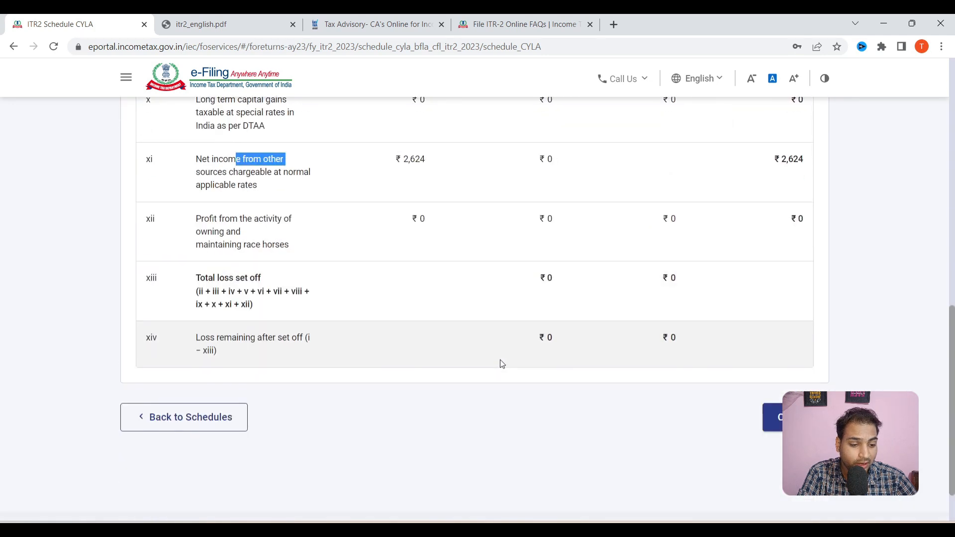
scroll(622, 350, "up", 5)
scroll(632, 331, "up", 6)
scroll(642, 339, "down", 12)
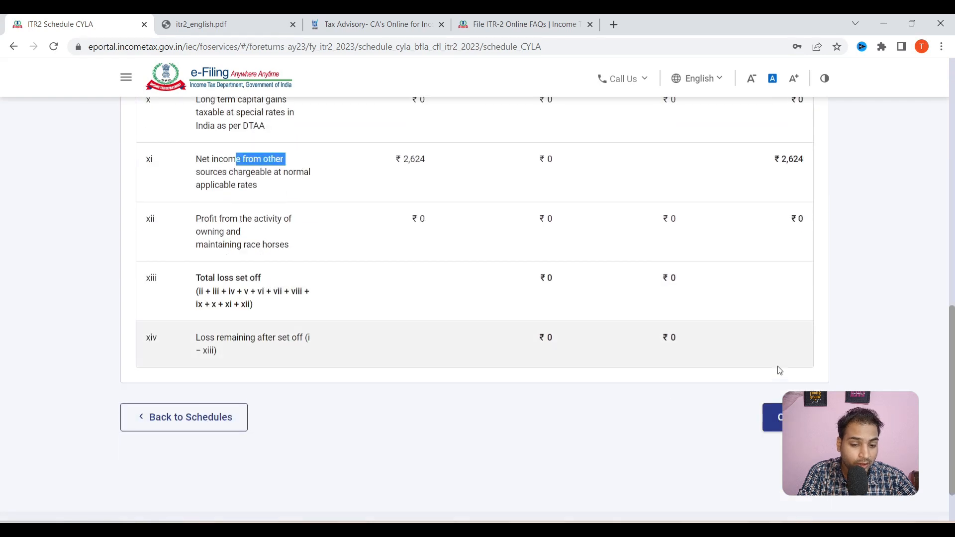
scroll(777, 366, "up", 7)
scroll(787, 305, "up", 4)
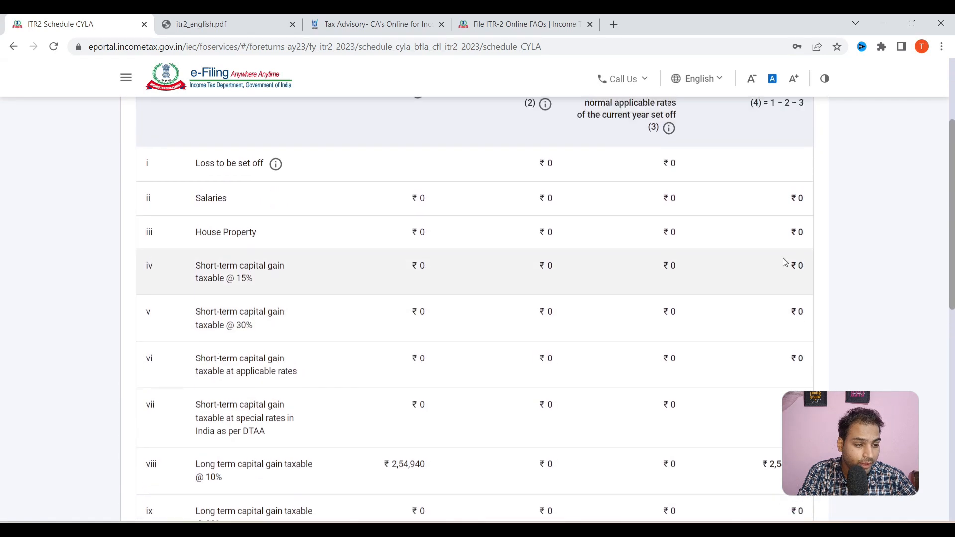
scroll(787, 224, "down", 4)
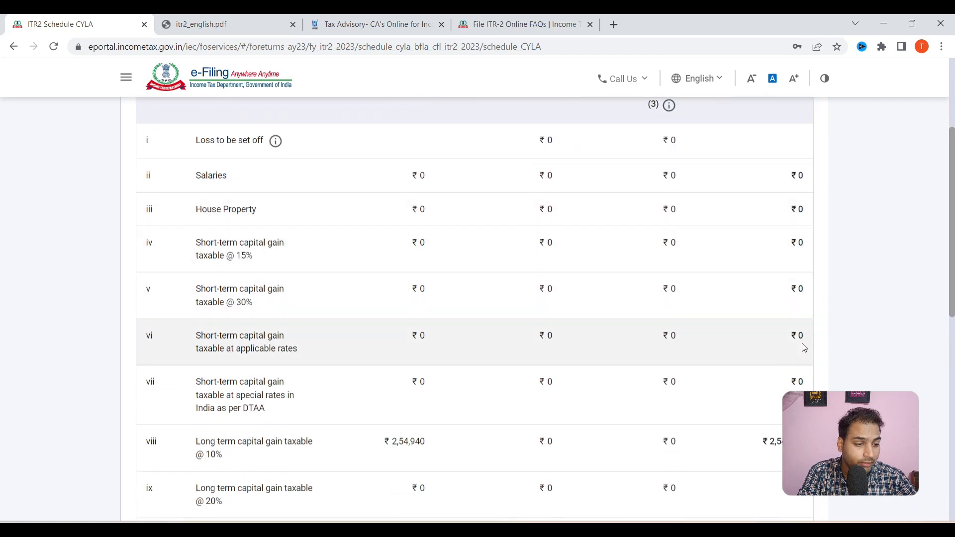
left_click_drag(249, 381, 432, 390)
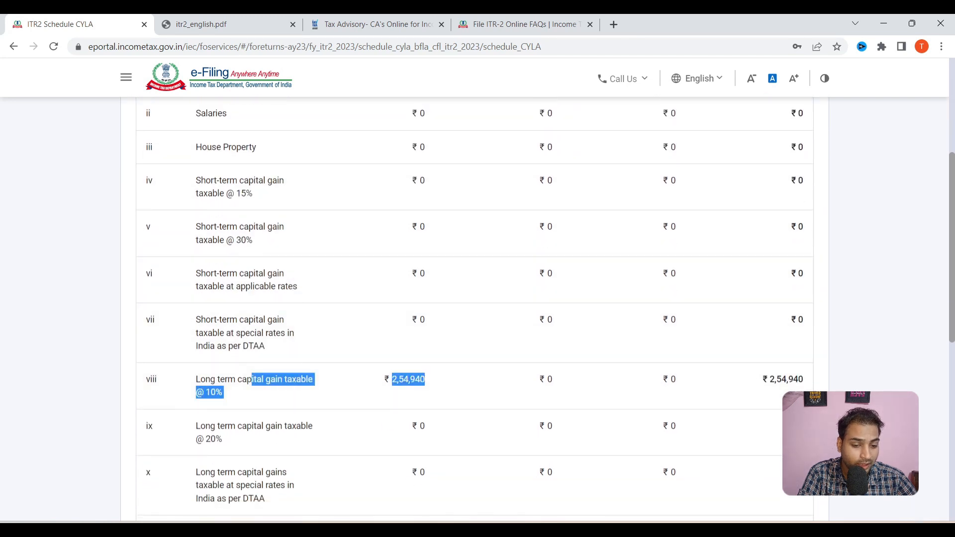
Step: Confirm Schedule CYLA and open Schedule BFLA from the Schedules Summary
scroll(745, 503, "down", 6)
left_click(776, 491)
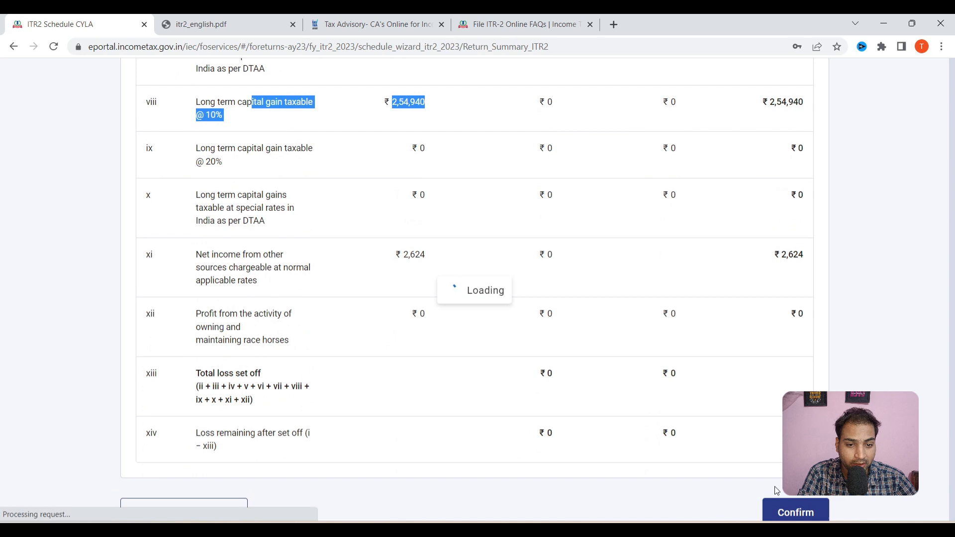
scroll(426, 458, "down", 5)
scroll(425, 458, "down", 5)
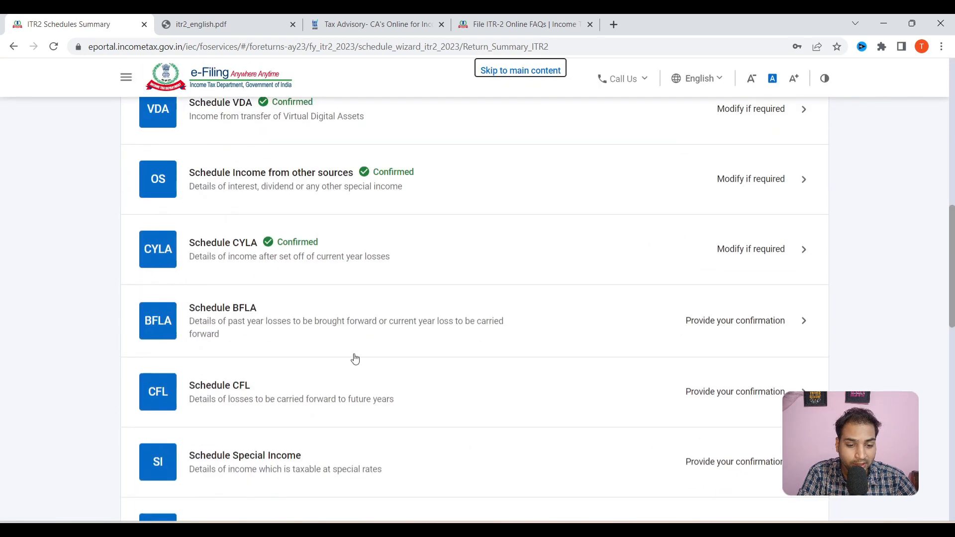
left_click_drag(220, 325, 258, 318)
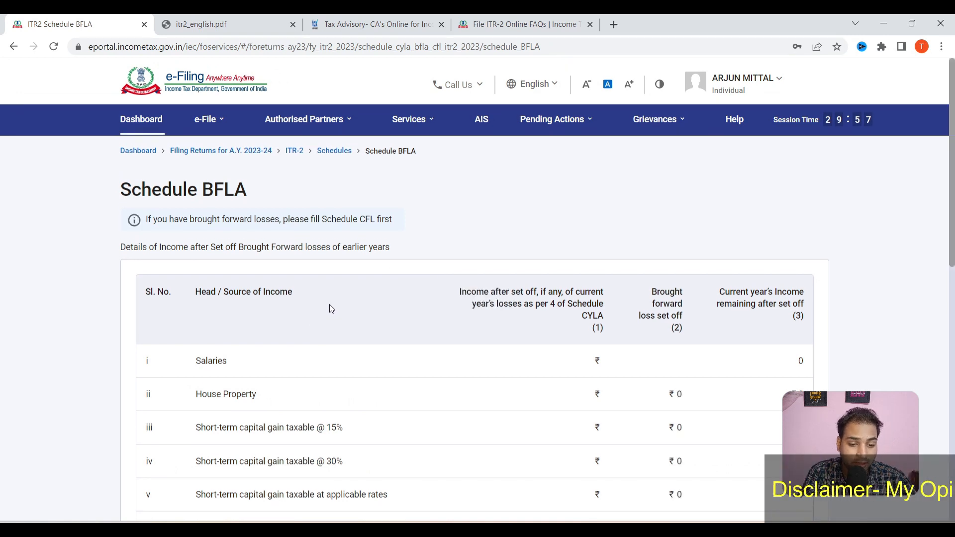
Step: Review the income remaining after set-off in Schedule BFLA, confirm the schedule and continue past the quarterly LTCG and STCG break-up prompt
scroll(329, 305, "down", 9)
scroll(407, 296, "up", 4)
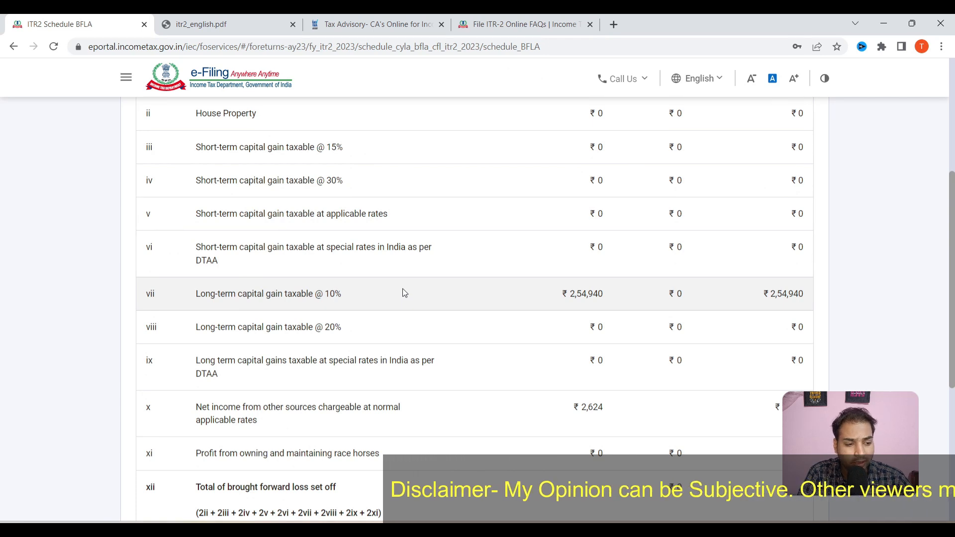
scroll(405, 294, "down", 3)
scroll(462, 328, "up", 4)
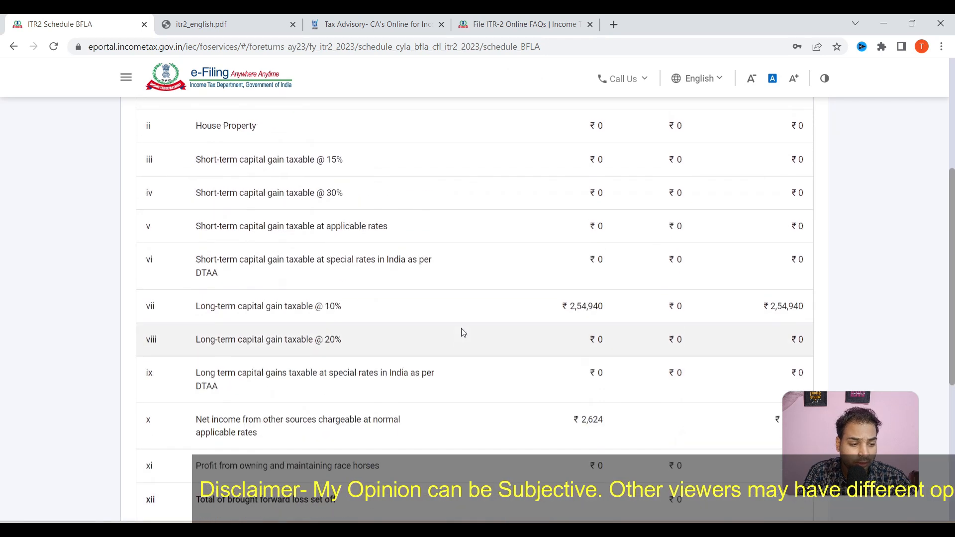
scroll(461, 328, "up", 5)
scroll(461, 328, "down", 4)
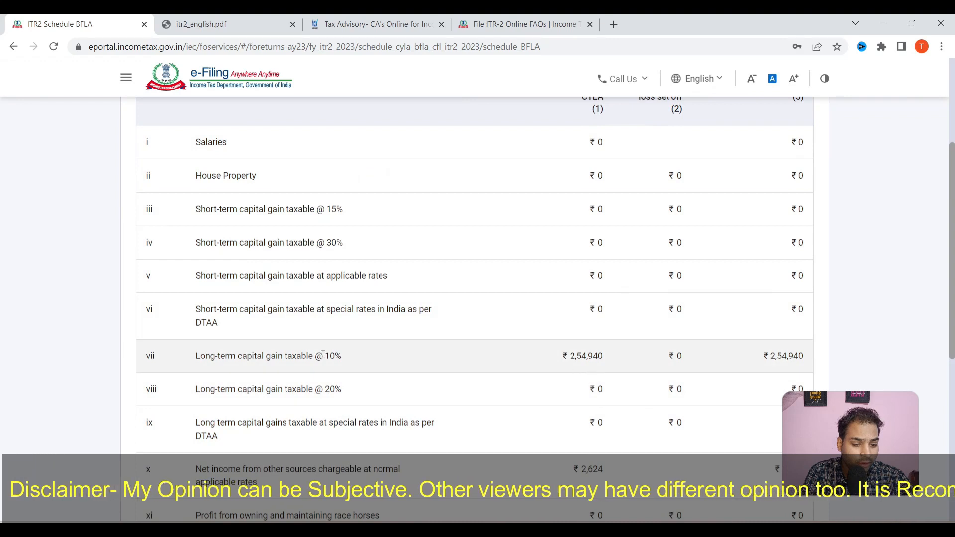
scroll(779, 367, "down", 5)
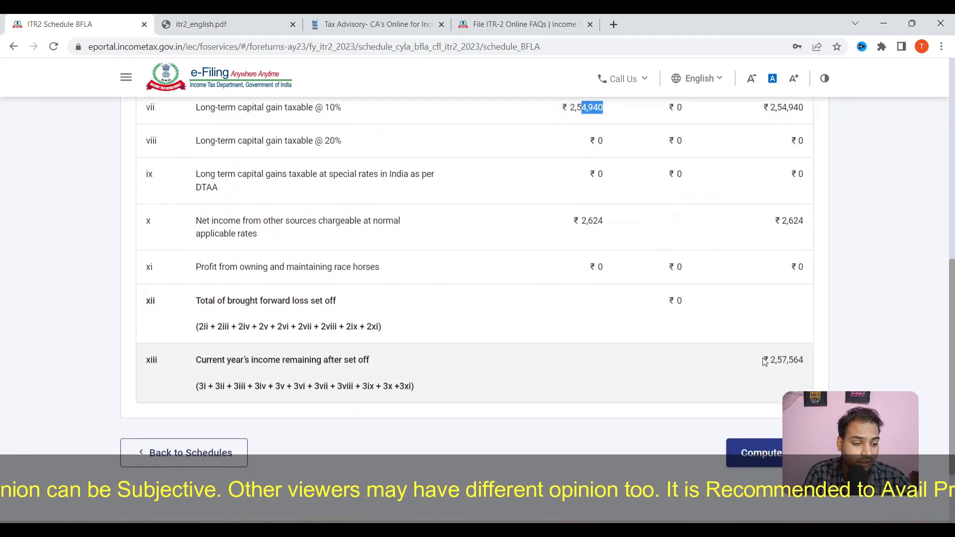
left_click(778, 462)
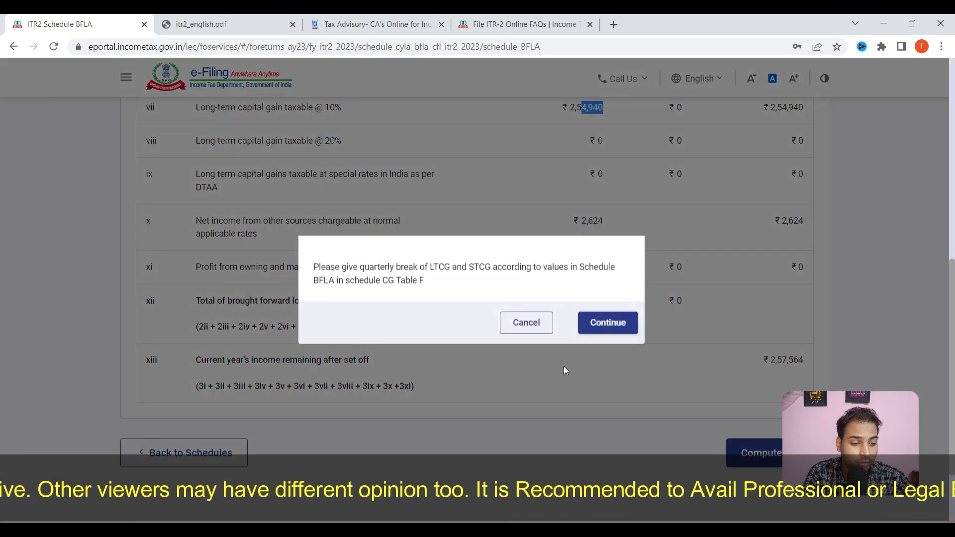
left_click(621, 315)
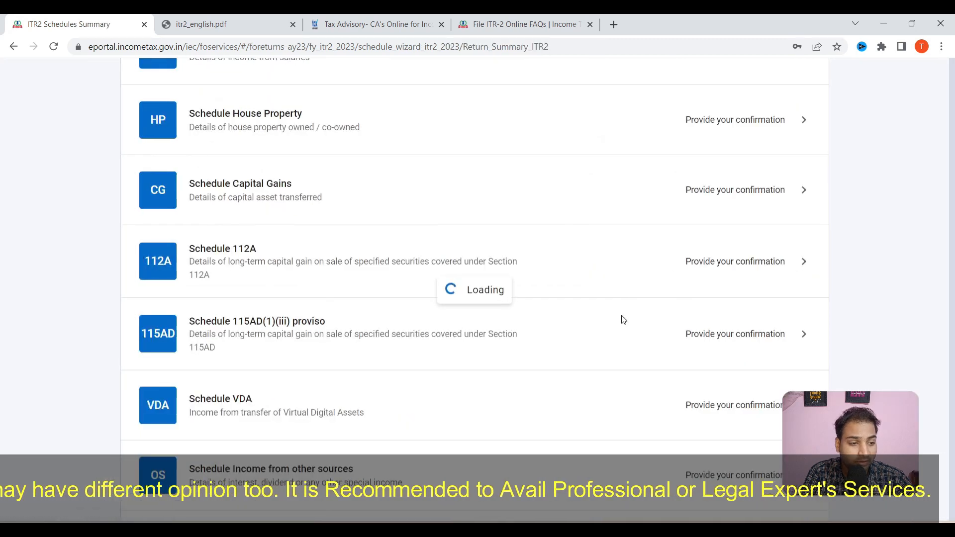
Step: Reopen Schedule Capital Gains from the Schedules Summary and continue to the capital assets sold with the selected asset types
scroll(621, 322, "down", 4)
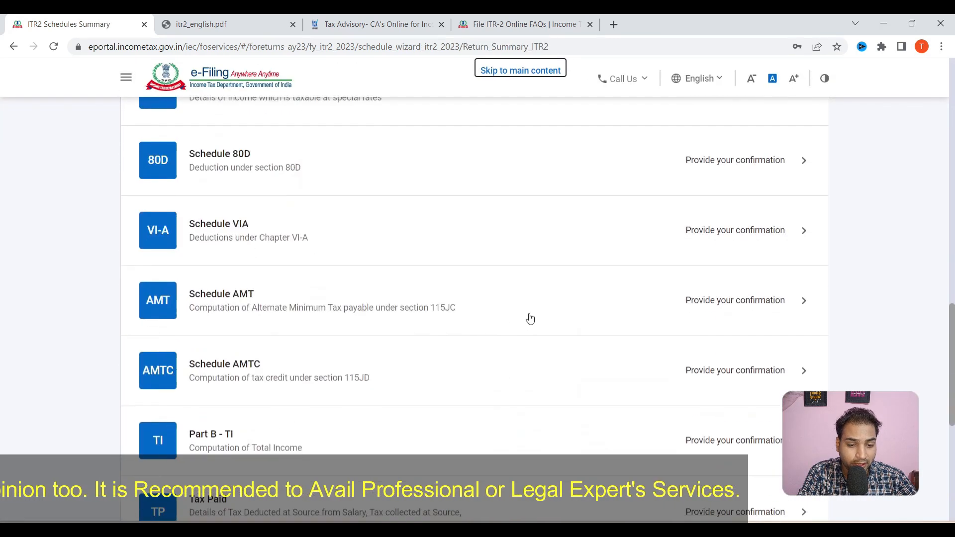
scroll(528, 320, "up", 7)
scroll(377, 269, "up", 6)
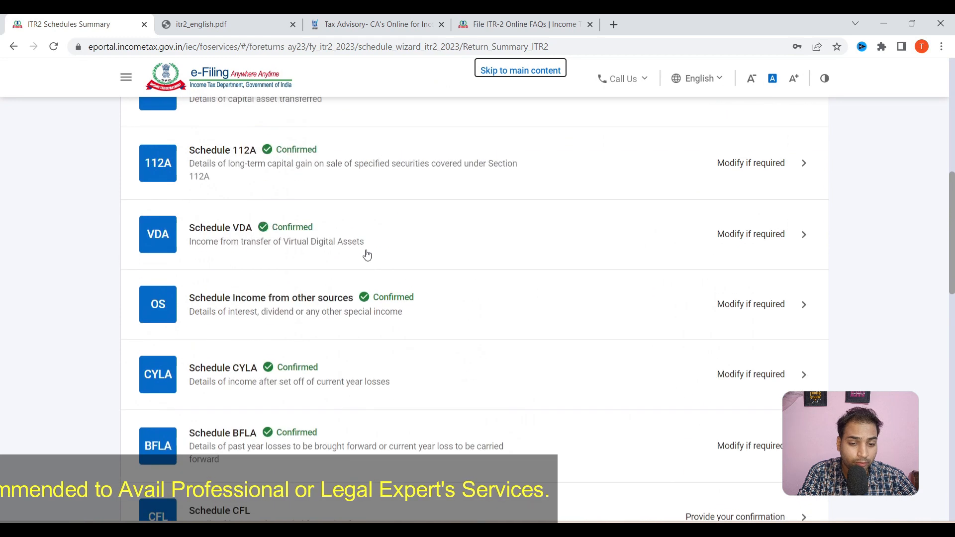
left_click(368, 266)
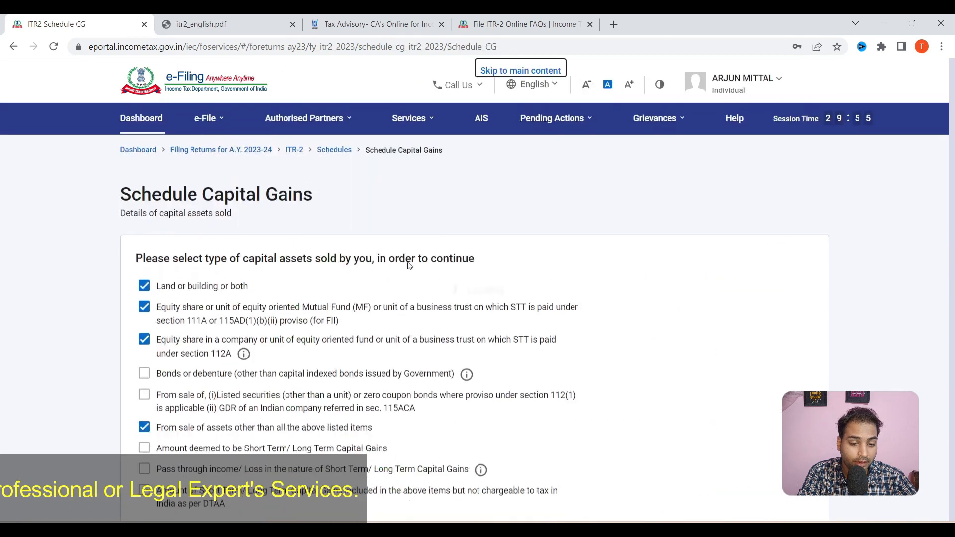
scroll(656, 384, "down", 3)
left_click(794, 393)
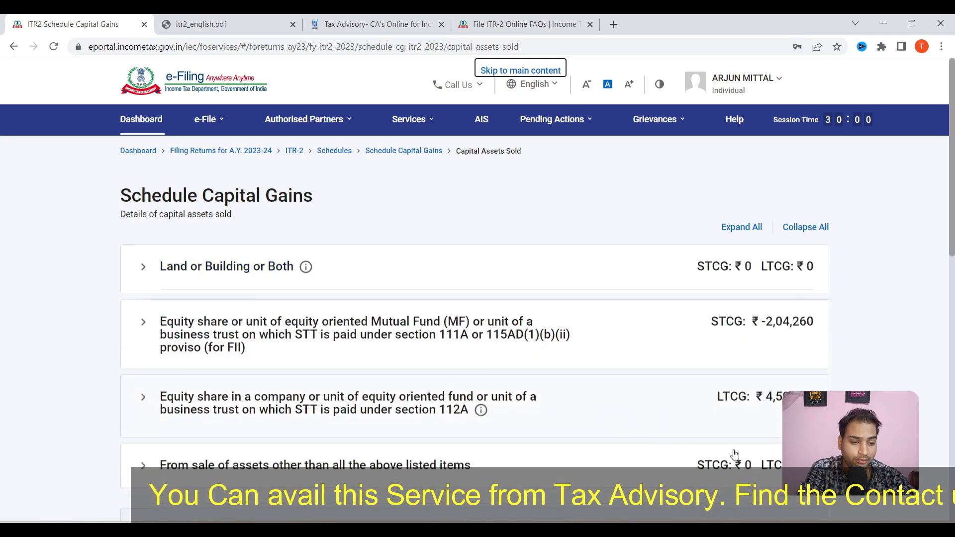
Step: Review the 112A gain and the capital gains totals, and return to the Schedules Summary to check the confirmed schedules
left_click_drag(776, 398, 776, 393)
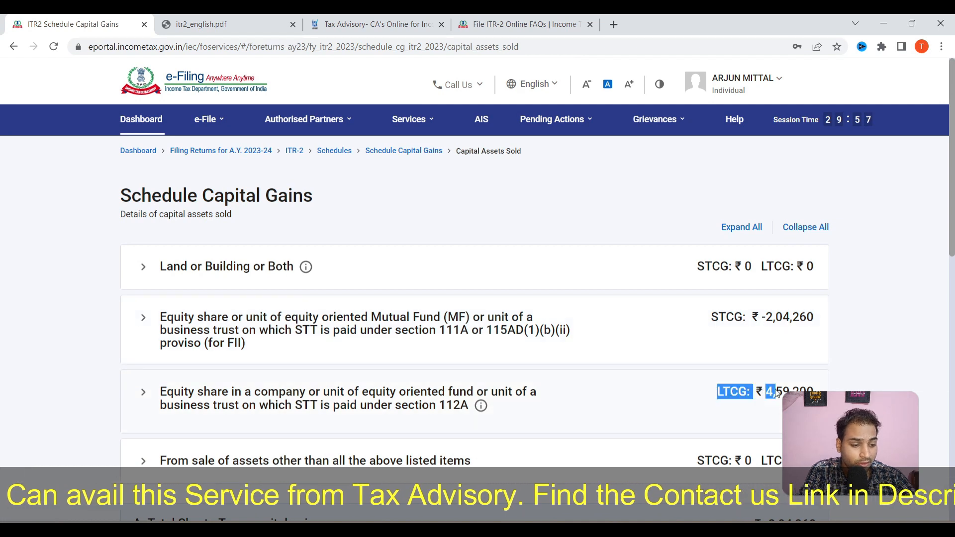
scroll(810, 318, "down", 20)
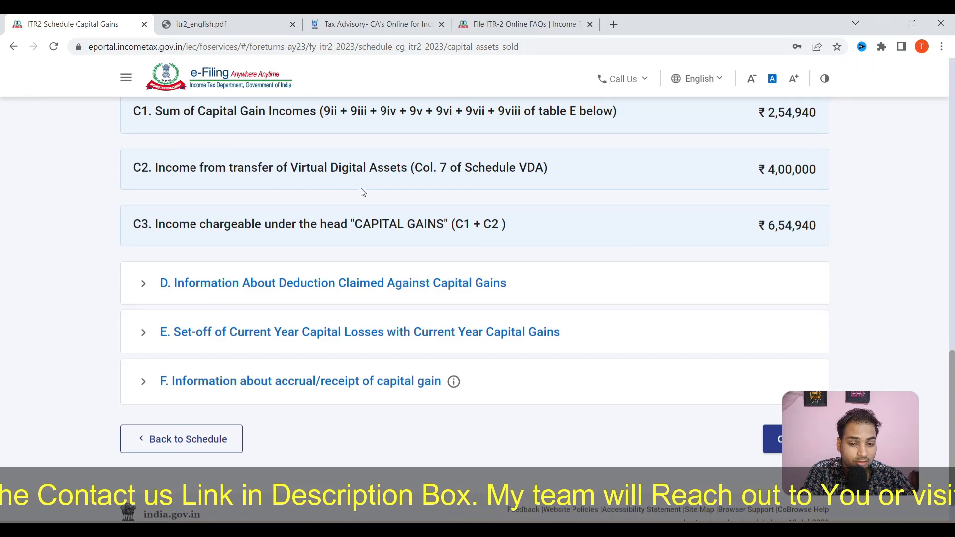
scroll(829, 213, "down", 2)
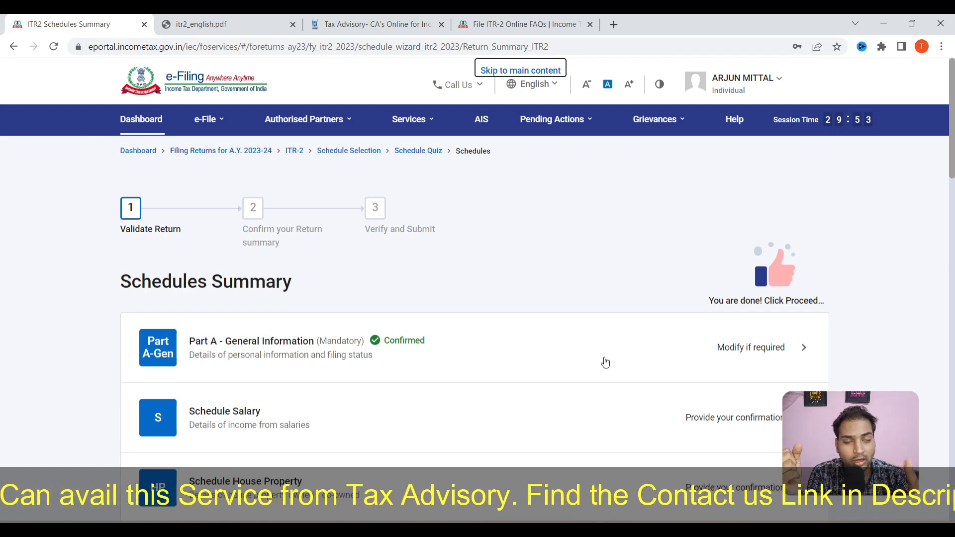
scroll(605, 362, "down", 20)
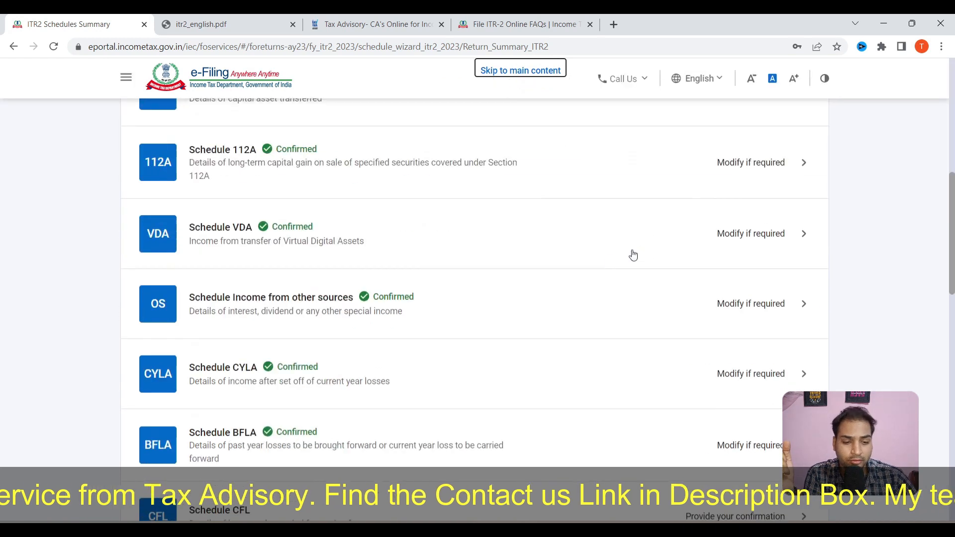
Step: Open Schedule CFL from the Schedules Summary, review the losses carried forward and compute the set-off
scroll(285, 324, "up", 5)
scroll(331, 320, "down", 1)
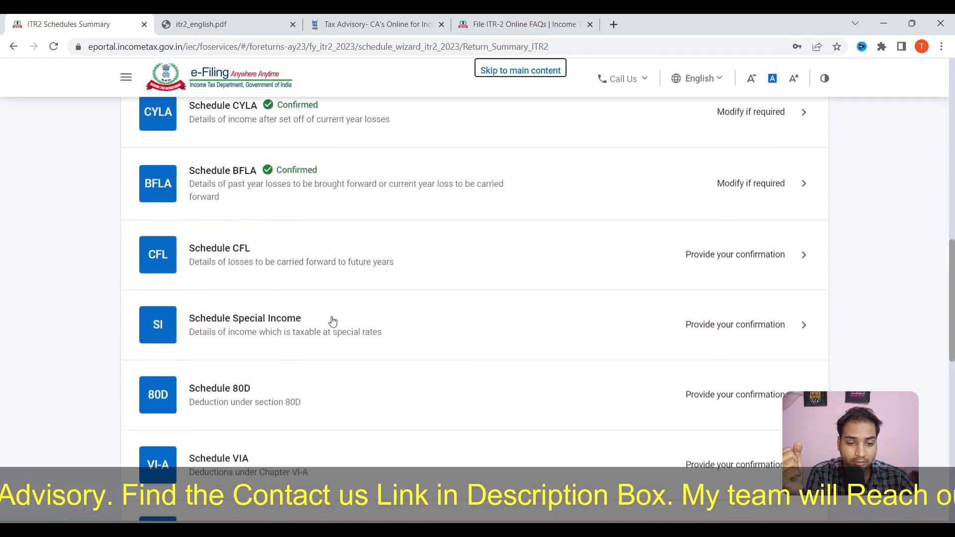
left_click(357, 215)
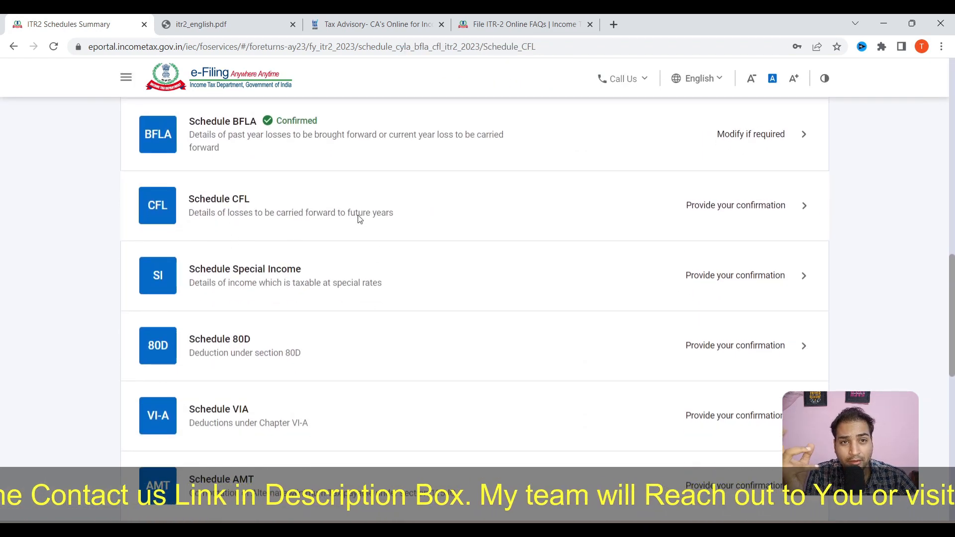
scroll(377, 267, "down", 5)
scroll(377, 267, "down", 6)
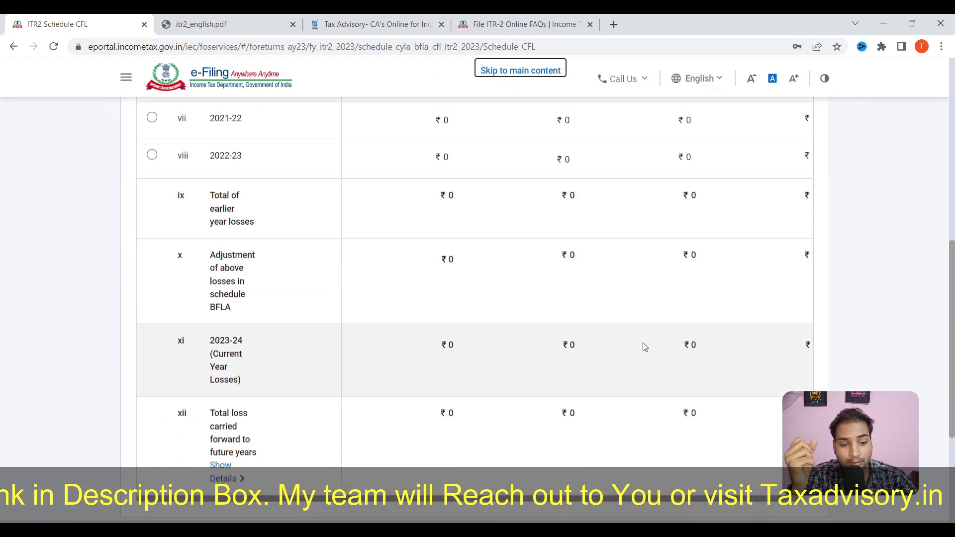
scroll(574, 294, "up", 8)
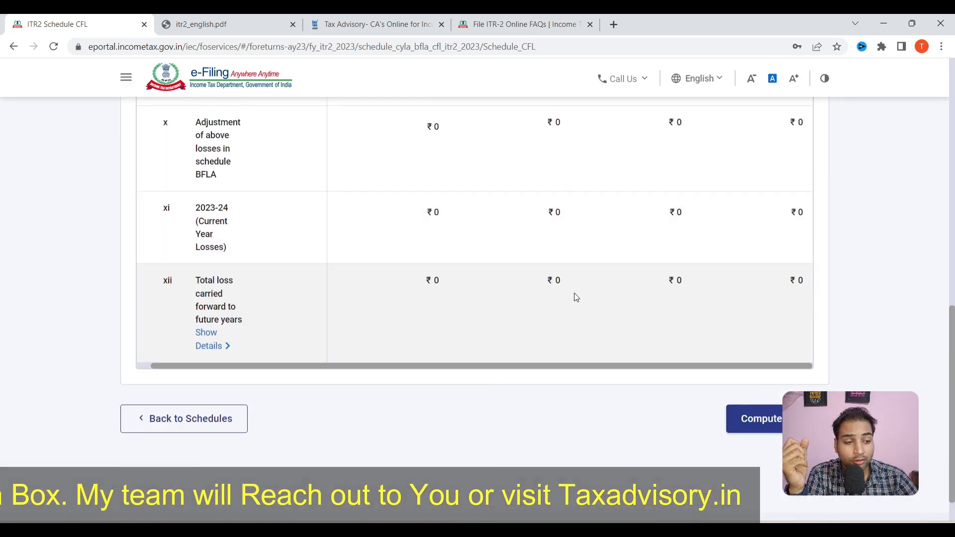
scroll(457, 160, "up", 2)
scroll(480, 174, "down", 10)
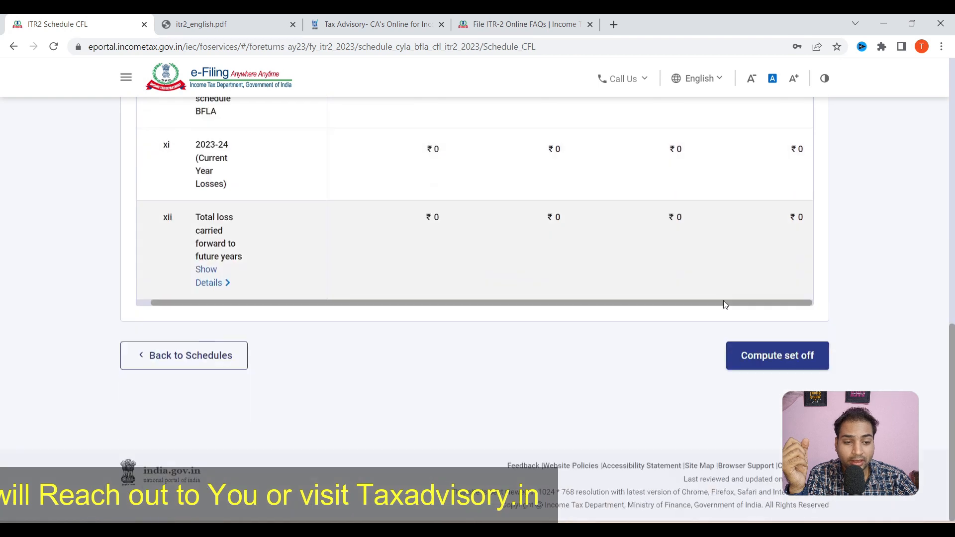
left_click(787, 356)
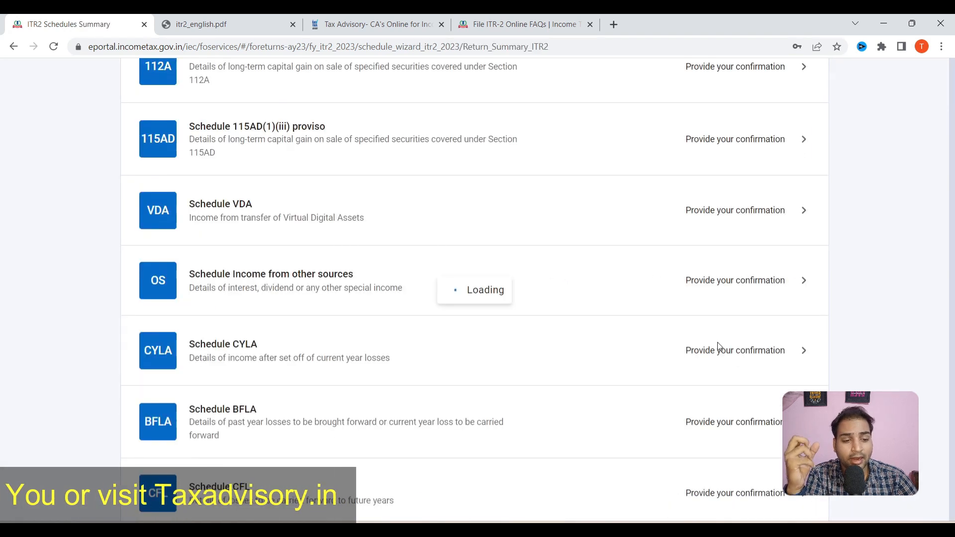
Step: Open Schedule VI-A and start a new Part B deduction under section 80C
scroll(590, 333, "down", 6)
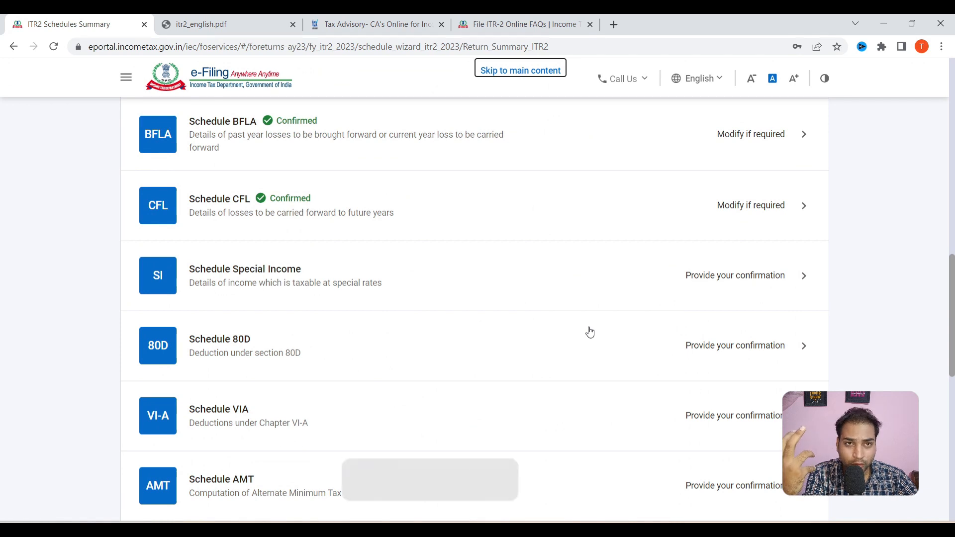
scroll(587, 331, "down", 2)
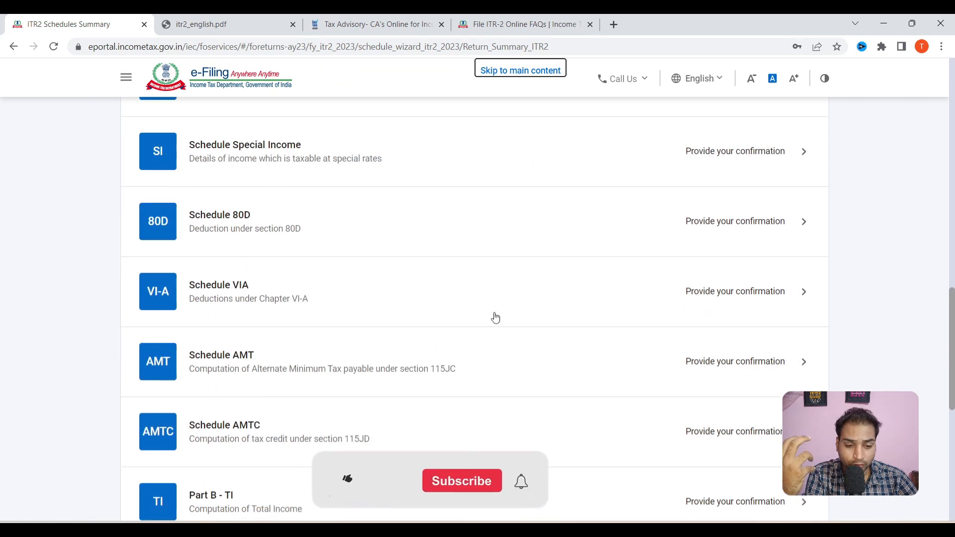
left_click(353, 302)
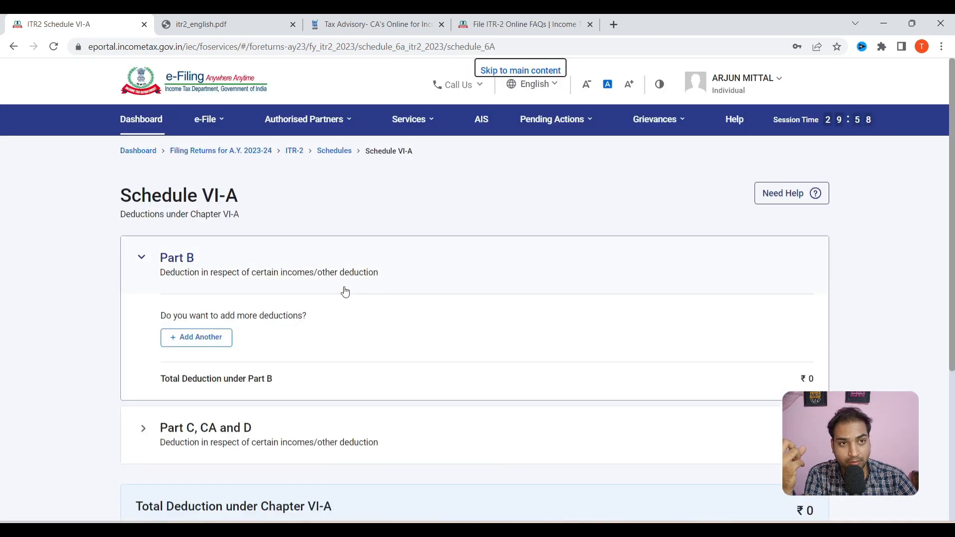
scroll(246, 313, "down", 3)
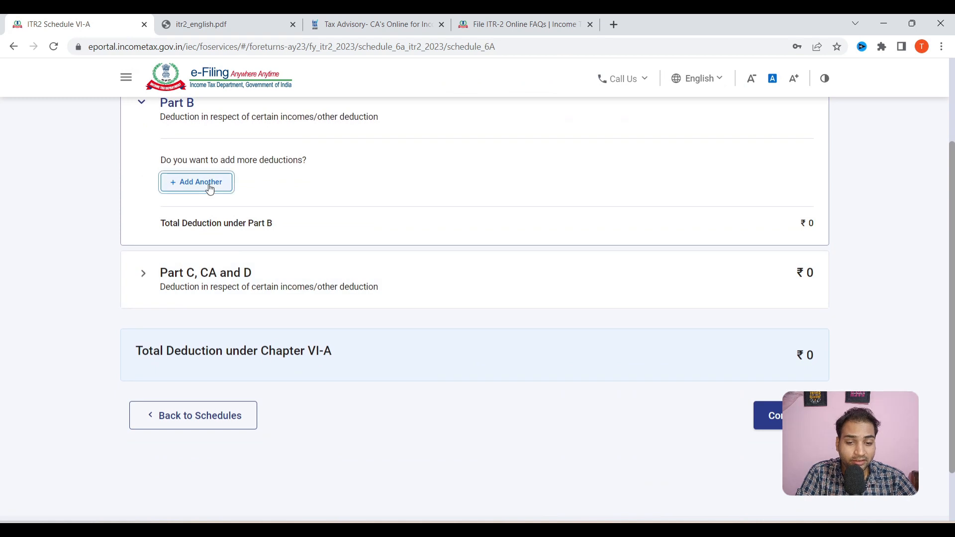
left_click(230, 182)
left_click(255, 194)
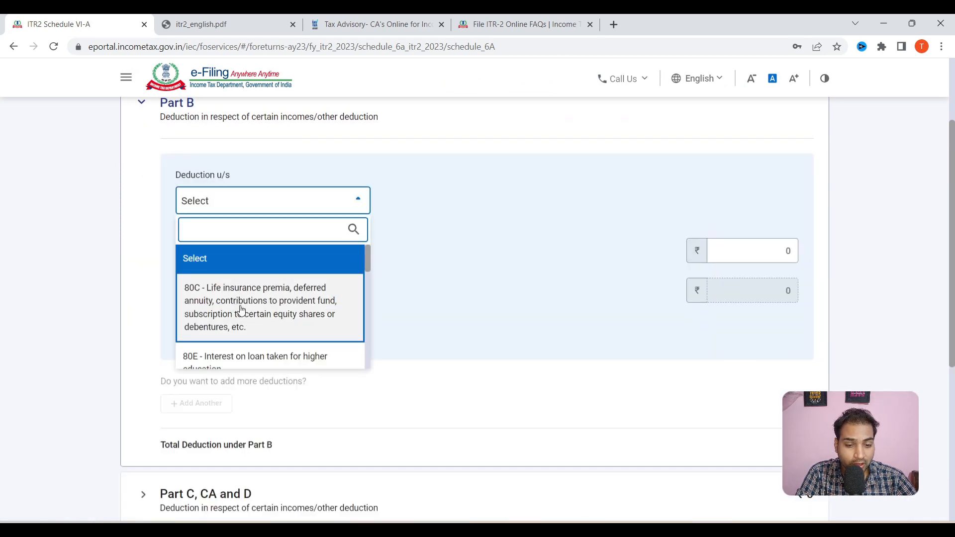
left_click(241, 309)
Step: Examine the other deduction sections available under Part B, from 80E through 80GGC, keeping 80C selected
scroll(252, 303, "down", 1)
left_click(260, 196)
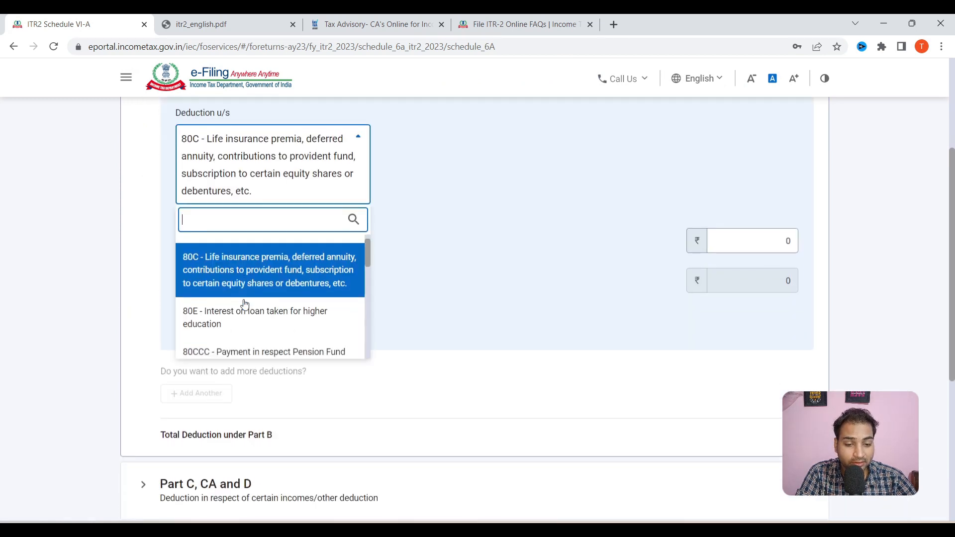
scroll(251, 294, "down", 1)
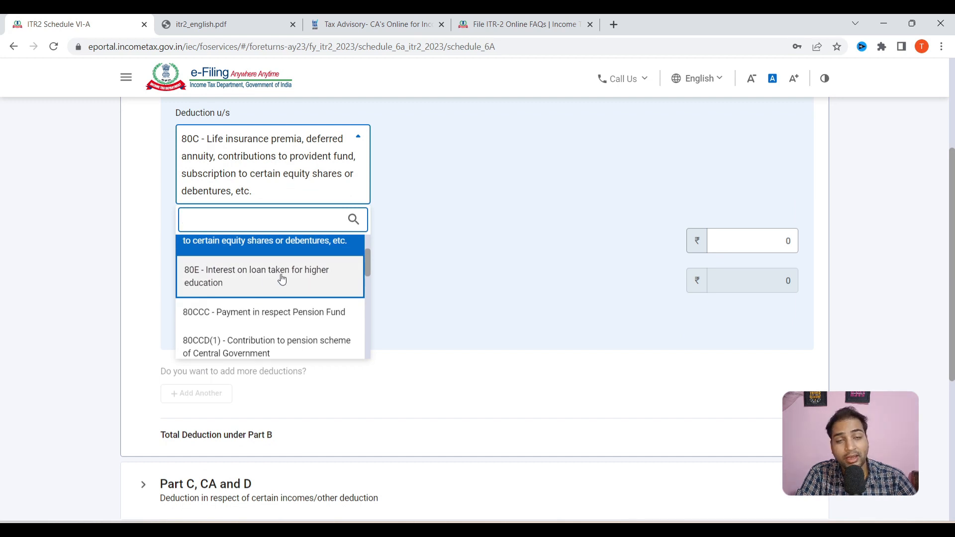
scroll(279, 281, "down", 2)
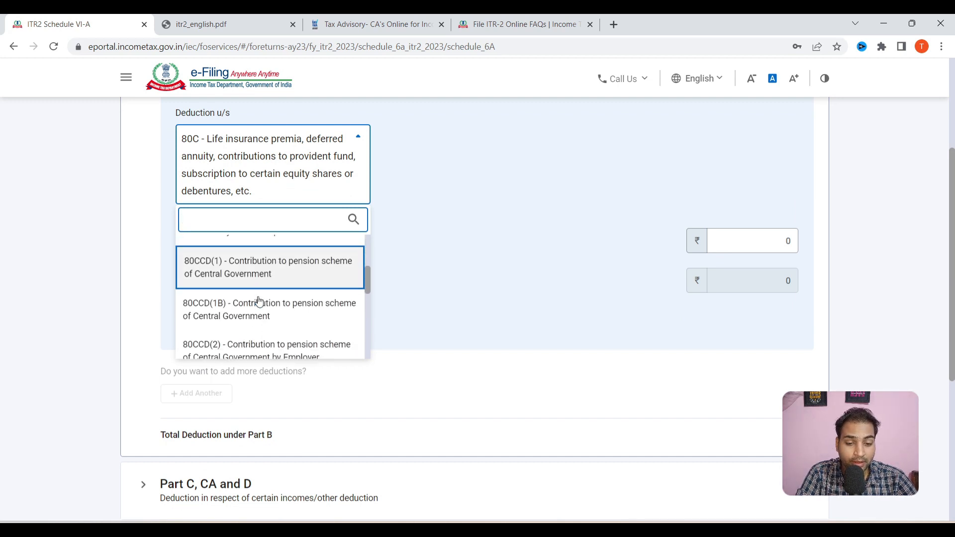
scroll(259, 285, "down", 2)
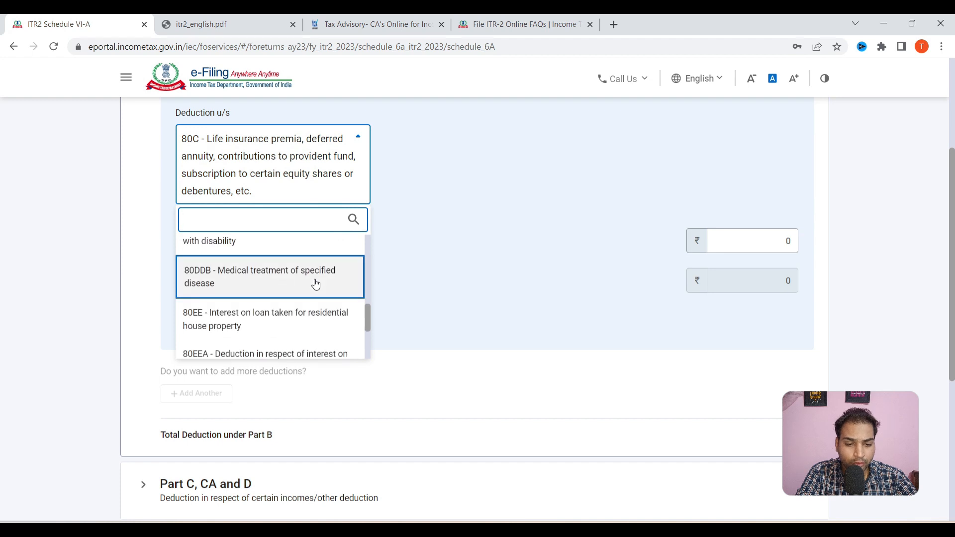
scroll(277, 286, "down", 2)
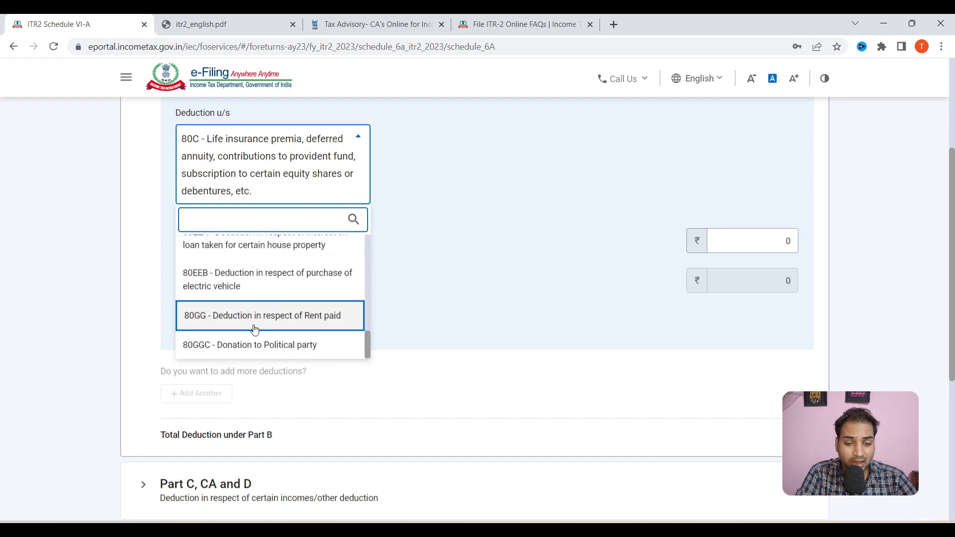
left_click(448, 324)
Step: Expand Part C, CA and D and examine its deductions, including 80TTA, 80TTB and 80U
scroll(218, 310, "down", 3)
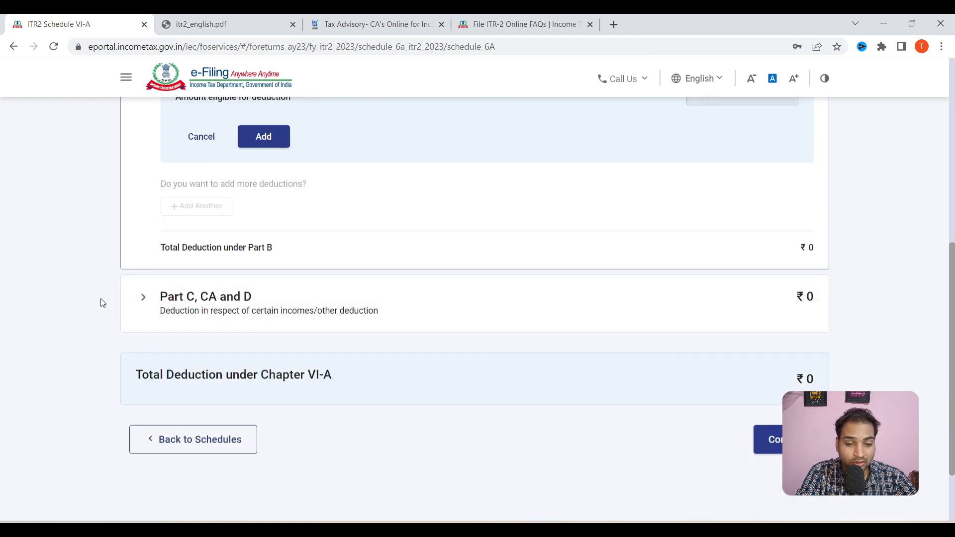
left_click(144, 297)
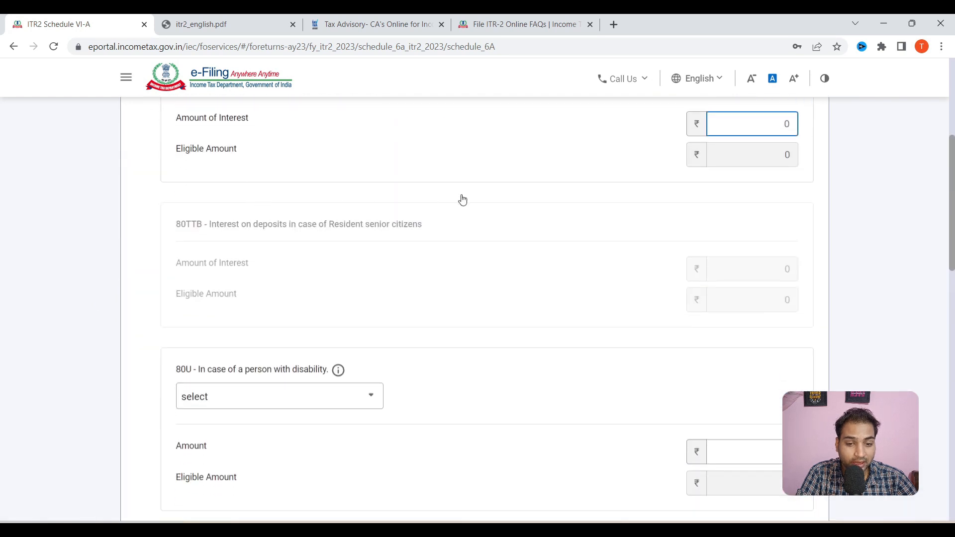
scroll(462, 200, "up", 3)
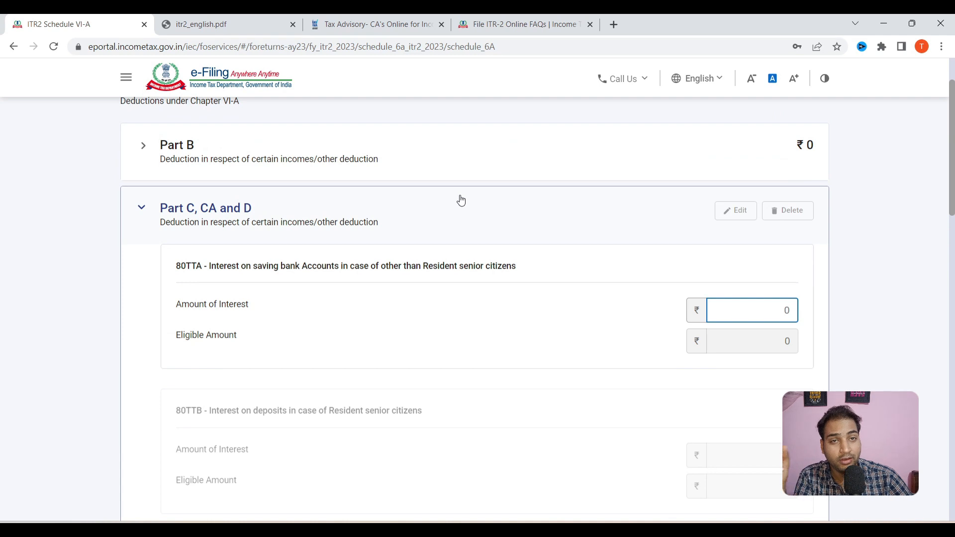
scroll(488, 285, "down", 6)
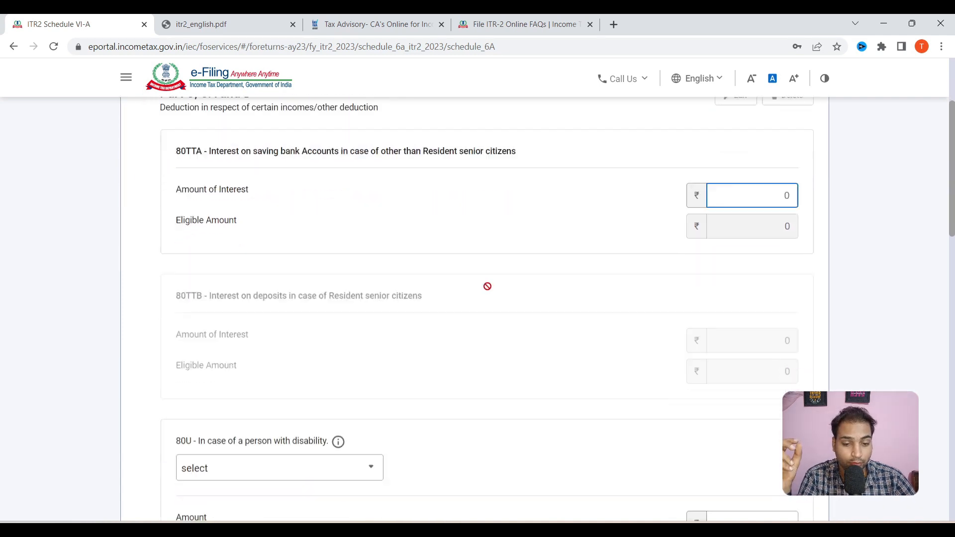
scroll(408, 268, "down", 1)
left_click_drag(263, 186, 390, 202)
scroll(292, 252, "down", 10)
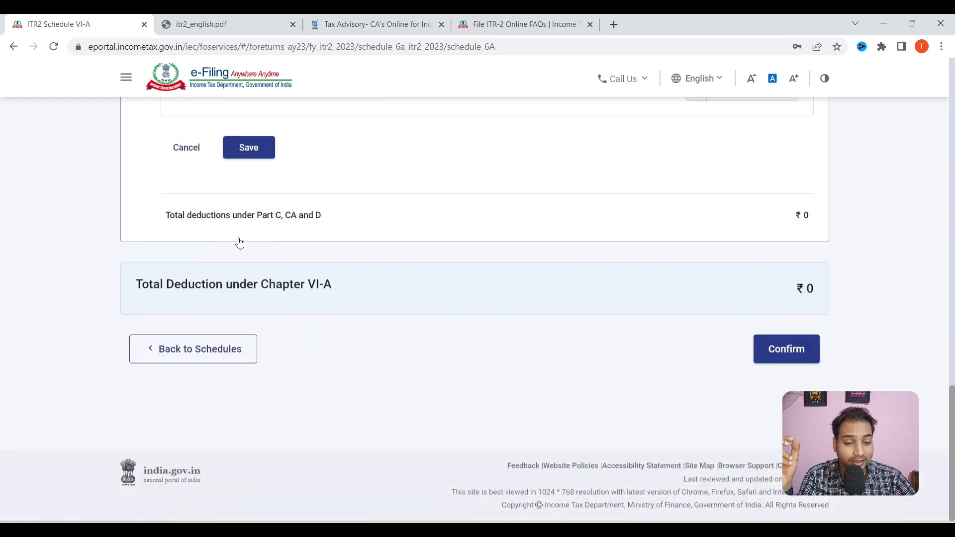
Step: Return to Part B, enter 1,50,000 as the 80C investment, add the deduction and confirm Schedule VI-A
left_click(801, 347)
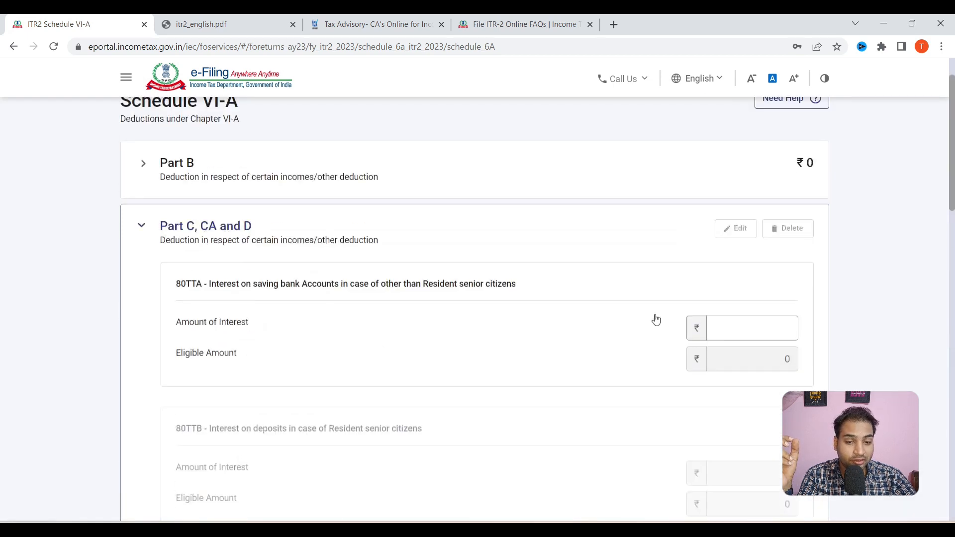
left_click(152, 257)
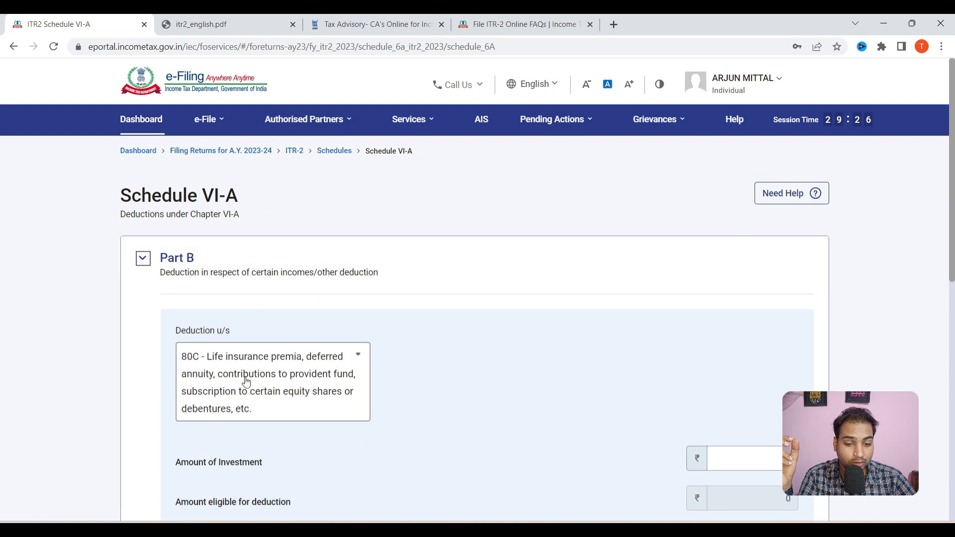
scroll(629, 401, "down", 4)
left_click(756, 235)
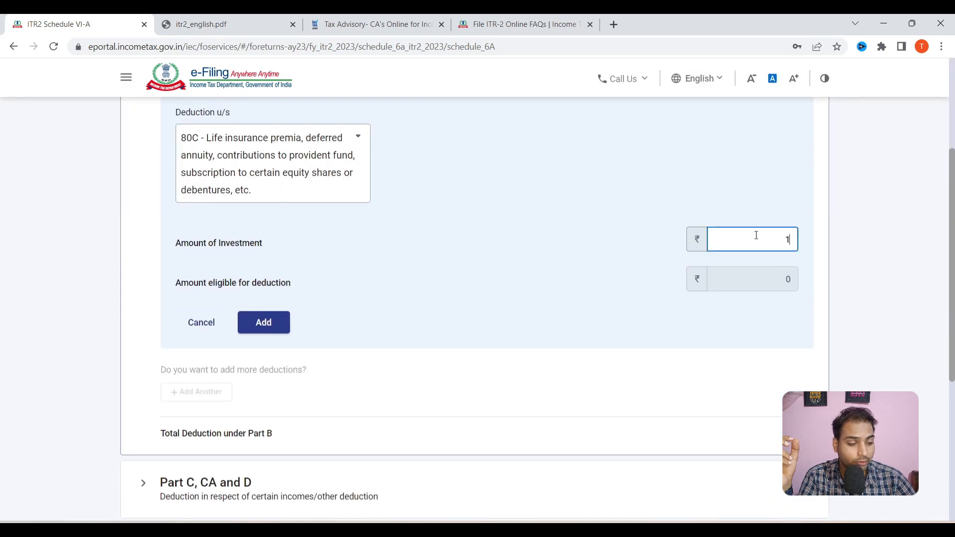
left_click(262, 335)
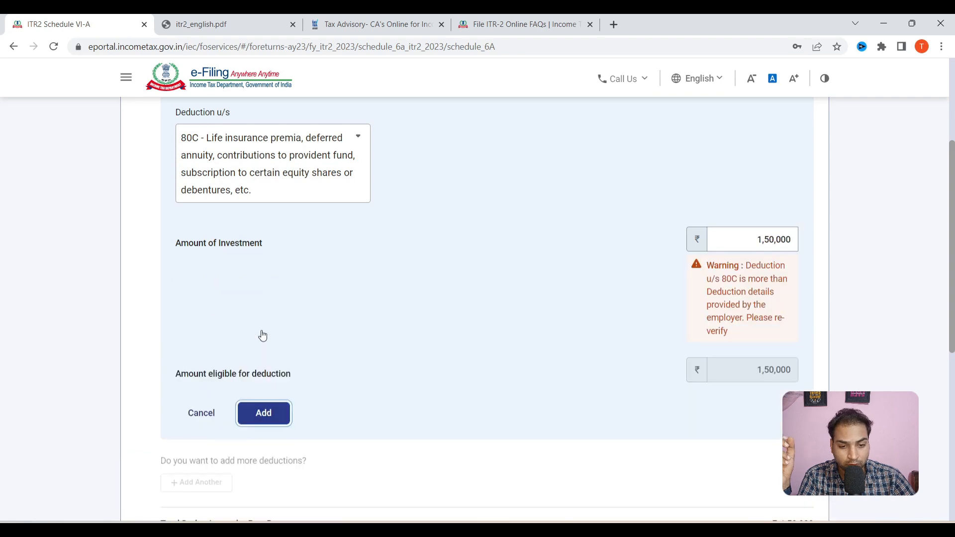
scroll(256, 367, "down", 7)
left_click(791, 362)
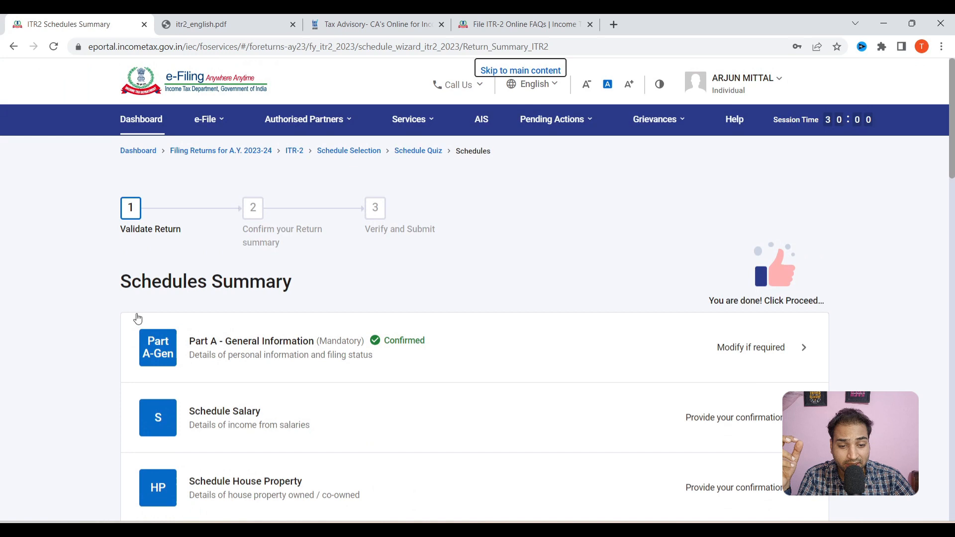
Step: Open Schedule 80D for editing and answer No to whether self or a family member is a senior citizen
scroll(286, 348, "down", 19)
left_click(284, 224)
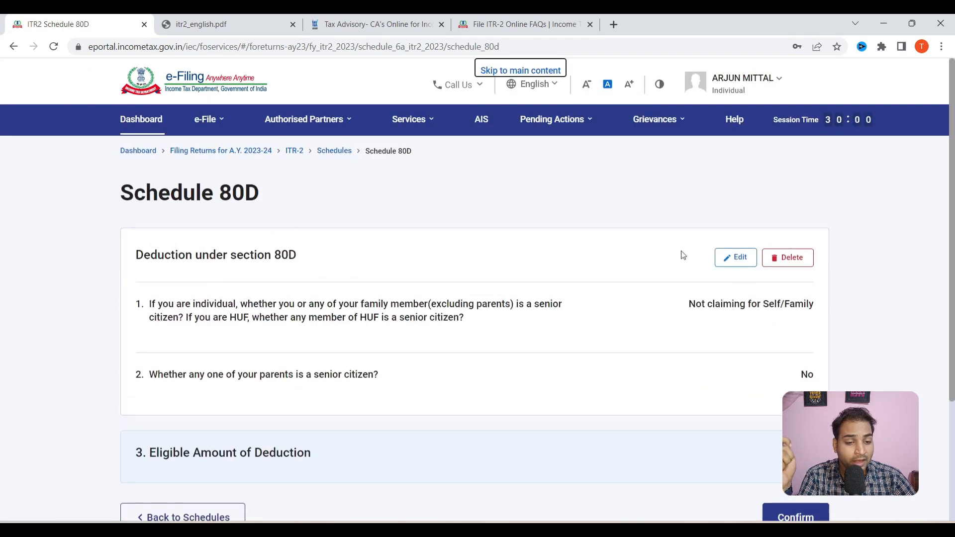
left_click(735, 257)
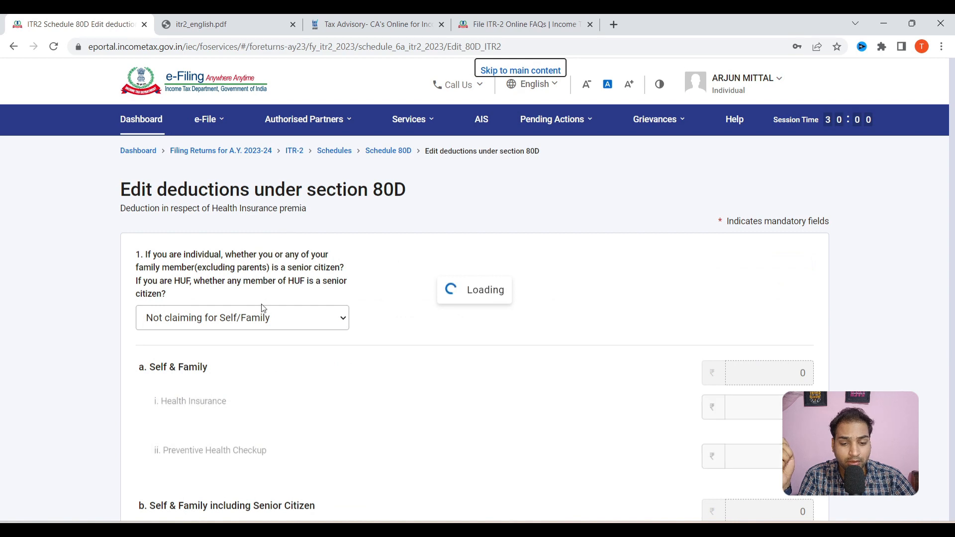
scroll(309, 324, "down", 3)
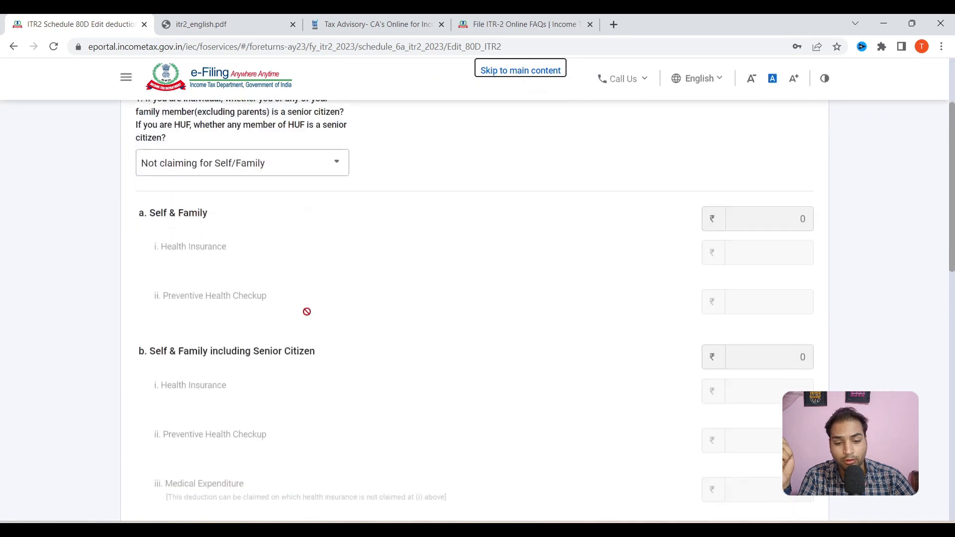
left_click(253, 156)
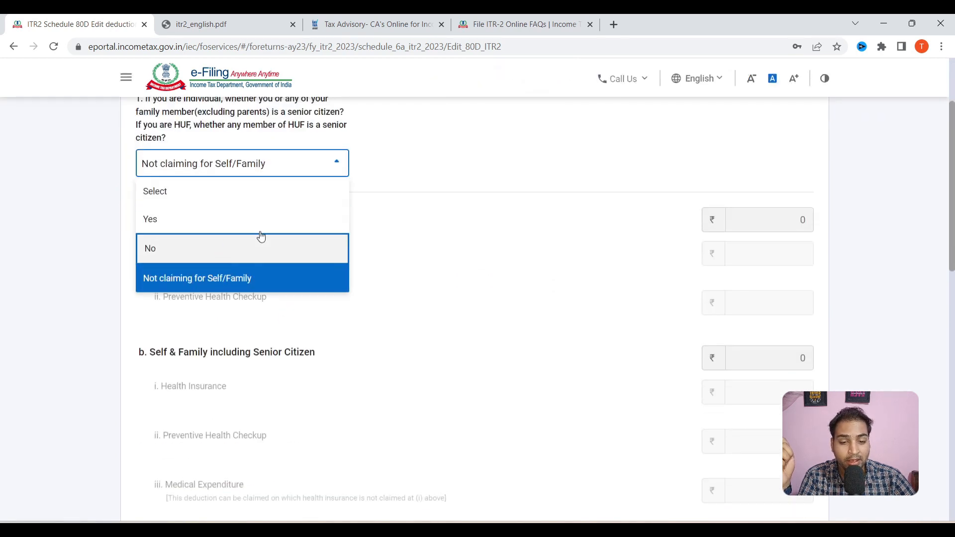
left_click(260, 238)
Step: Enter 25,000 for health insurance and 5000 for preventive health checkup under Self & Family
scroll(234, 223, "down", 4)
scroll(452, 267, "up", 3)
left_click(778, 187)
type("2500")
key("Tab")
type("5")
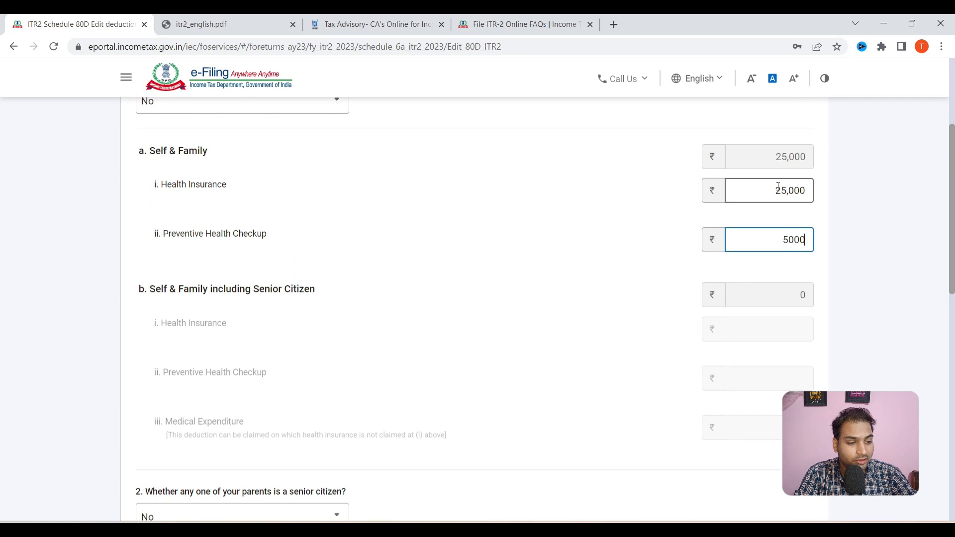
Step: Answer Yes to a parent being a senior citizen and enter 50,000 health insurance, 0 preventive health checkup and 0 medical expenditure
scroll(324, 326, "down", 6)
left_click(272, 211)
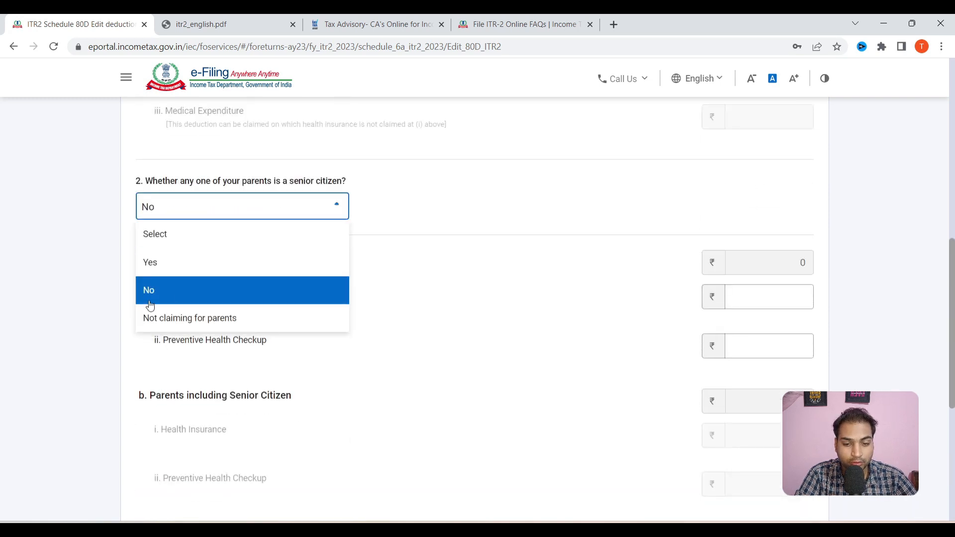
left_click(197, 265)
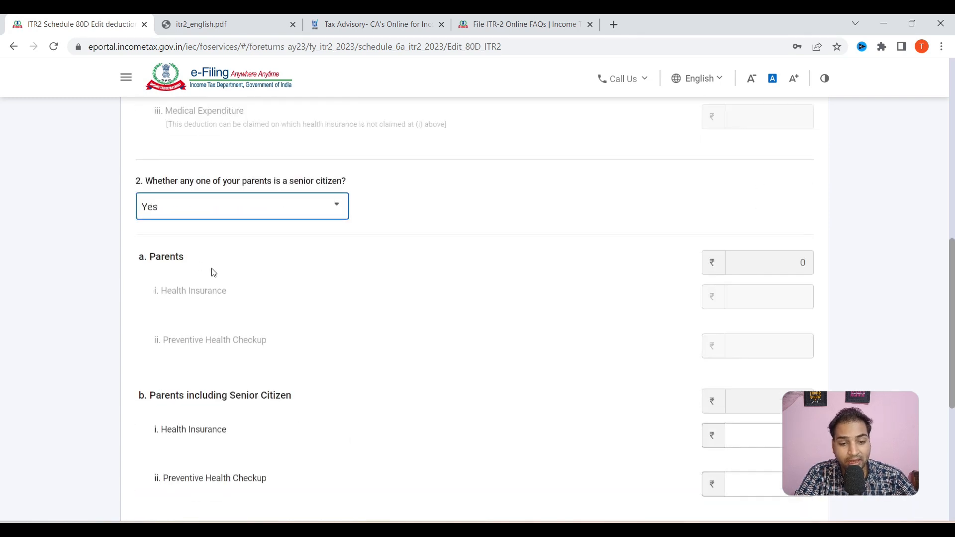
scroll(242, 270, "down", 5)
left_click(777, 180)
type("50")
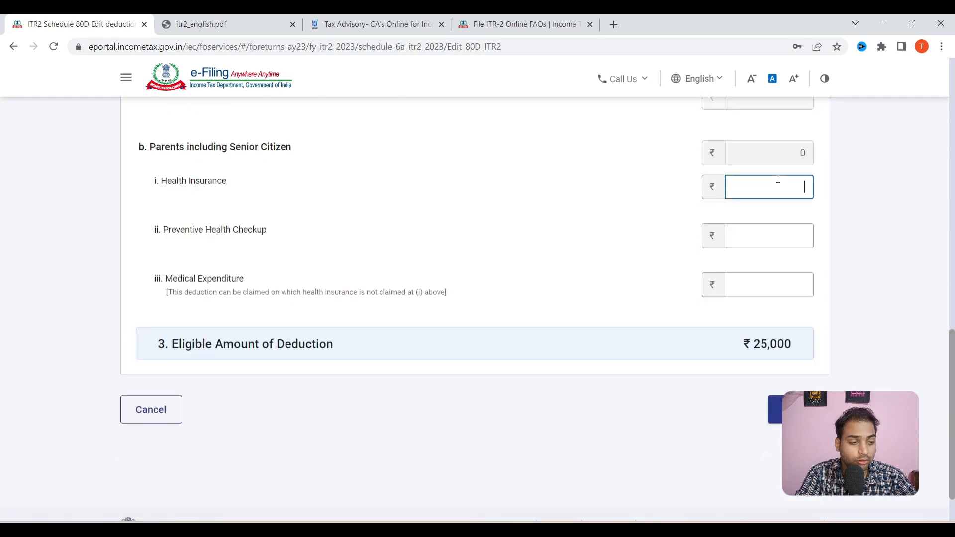
type("000")
key("Tab")
type("0")
key("Tab")
type("0")
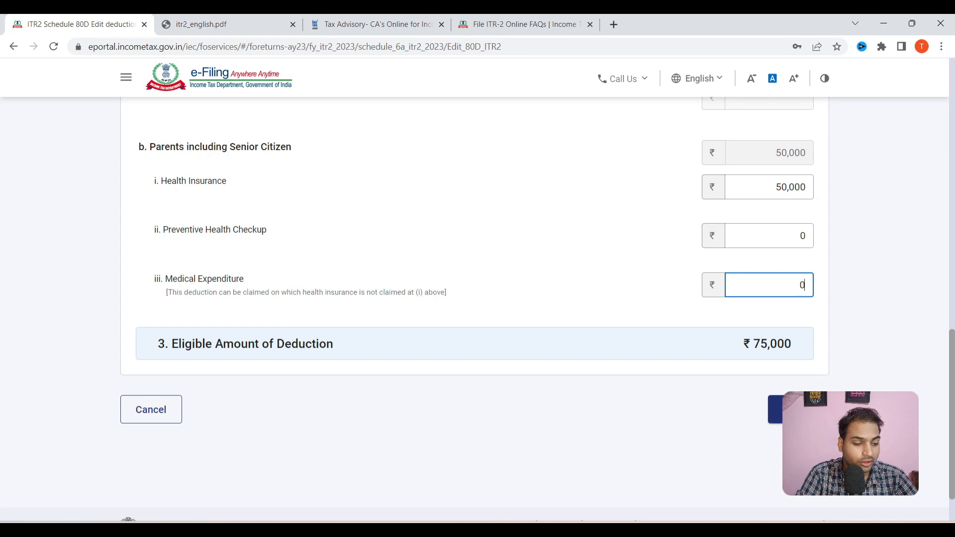
Step: Save the Schedule 80D entries and confirm the schedule
left_click(790, 409)
scroll(780, 380, "down", 10)
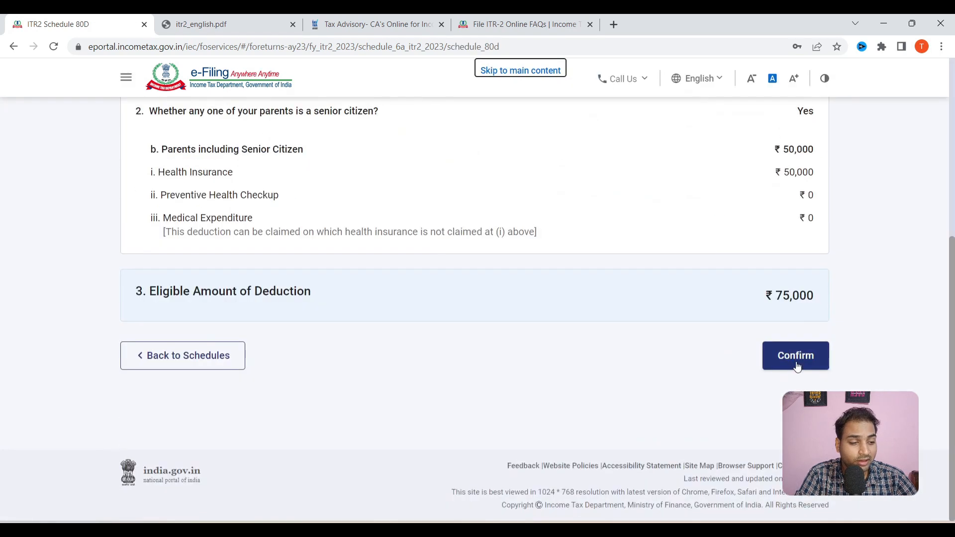
left_click(797, 364)
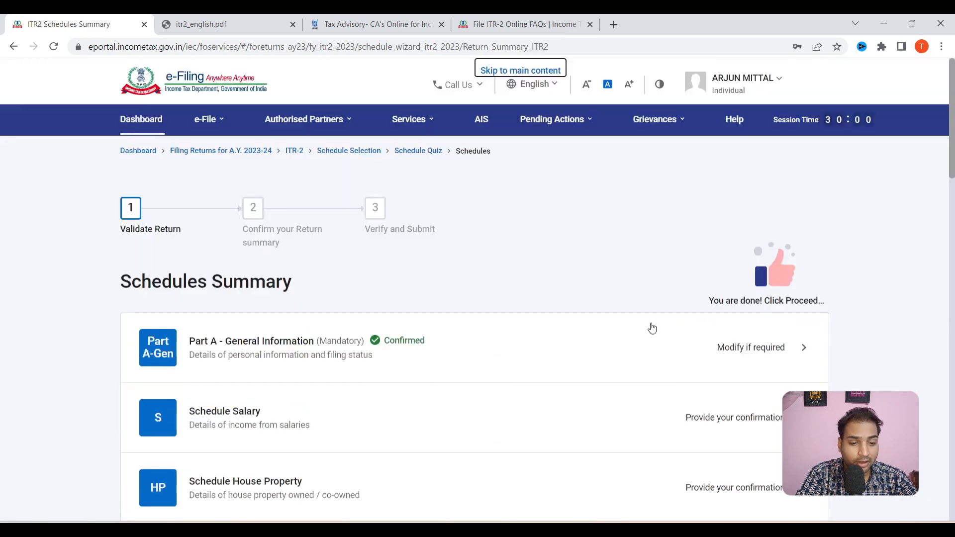
Step: Open Part B - TI, review the total income computation including special-rate and aggregate income, and confirm it
scroll(650, 326, "down", 20)
scroll(437, 248, "up", 4)
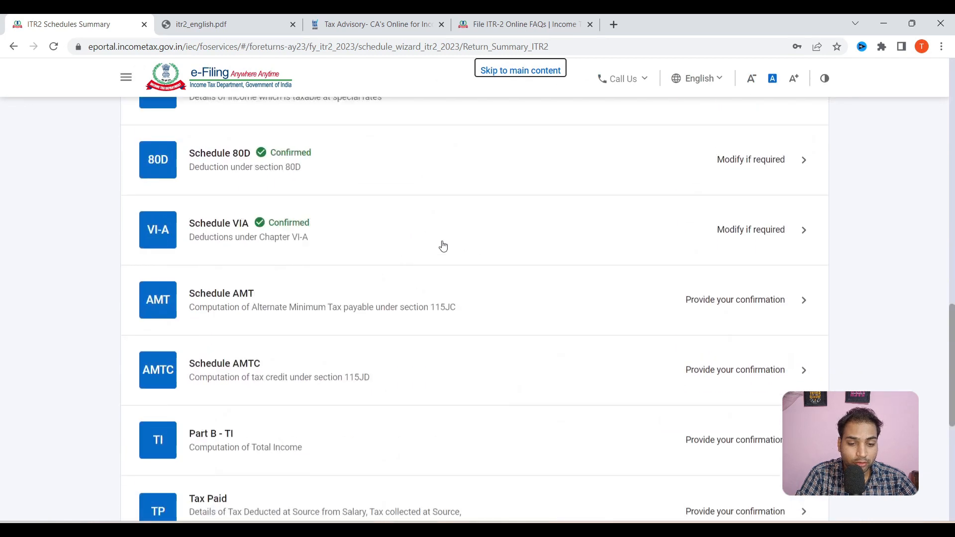
scroll(298, 320, "down", 5)
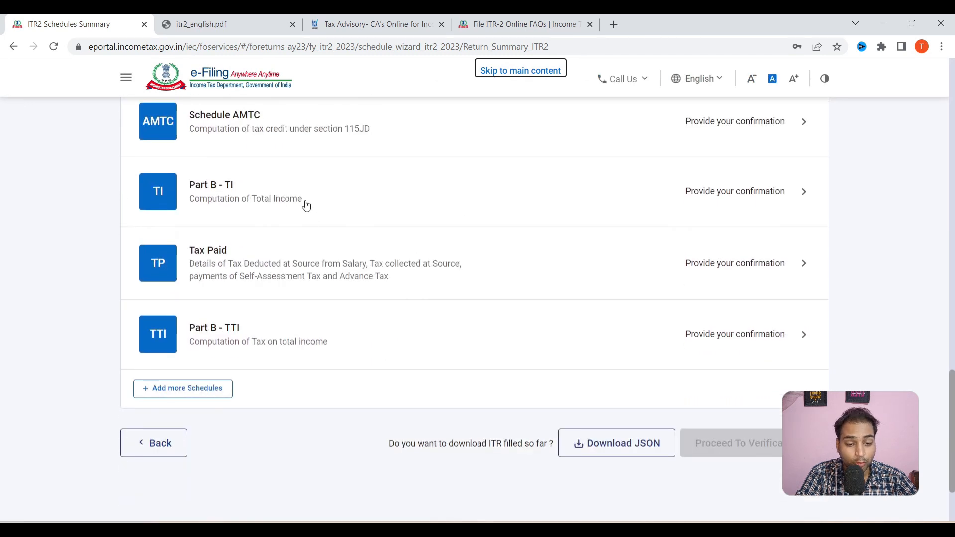
left_click(306, 205)
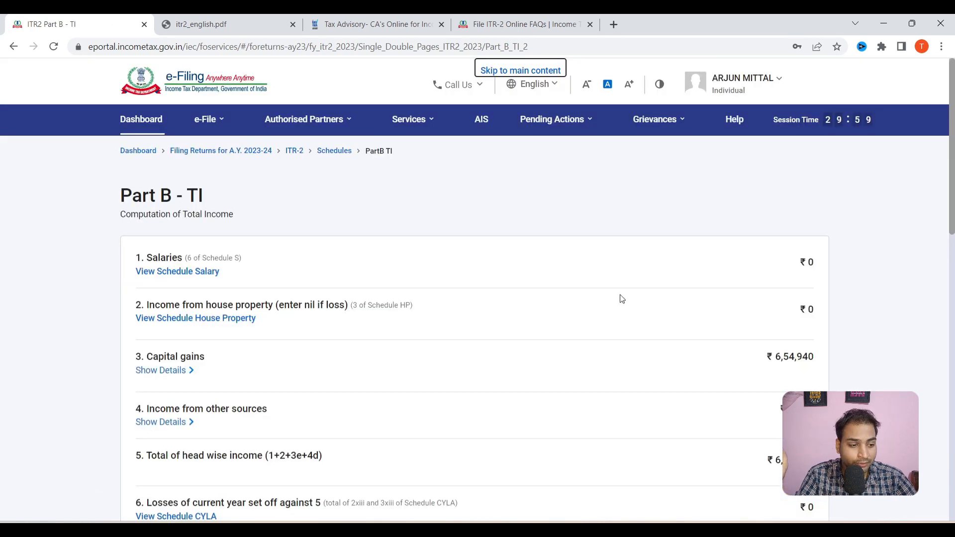
scroll(622, 299, "down", 2)
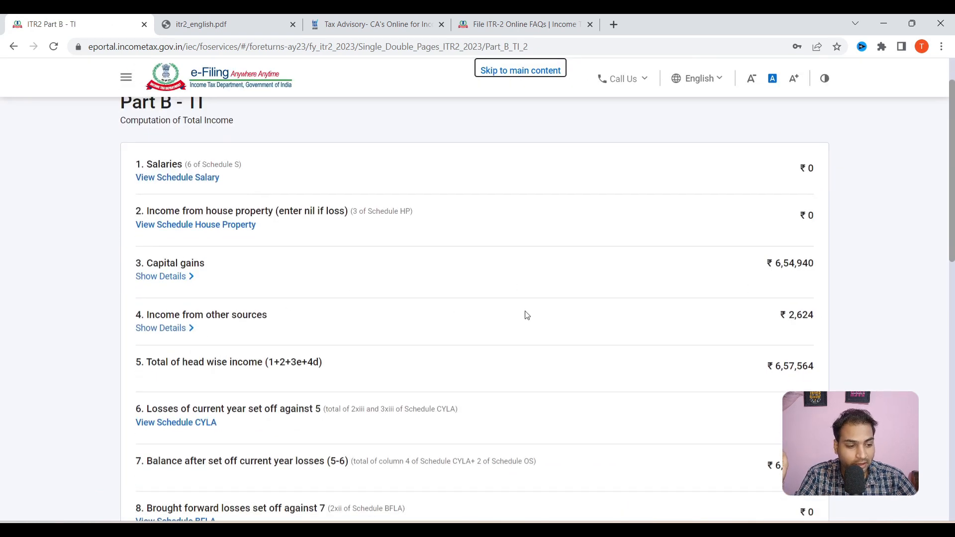
scroll(680, 311, "down", 10)
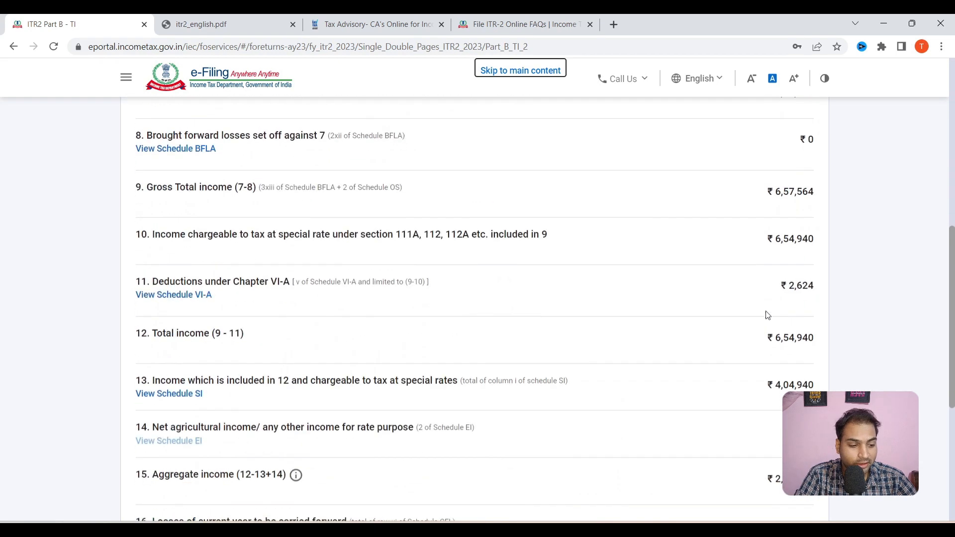
scroll(801, 301, "down", 3)
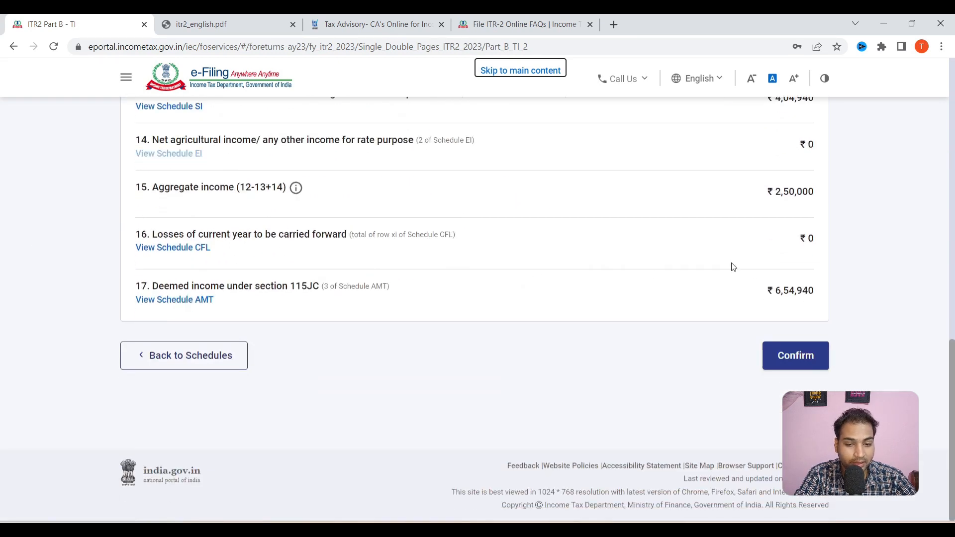
left_click_drag(164, 187, 229, 189)
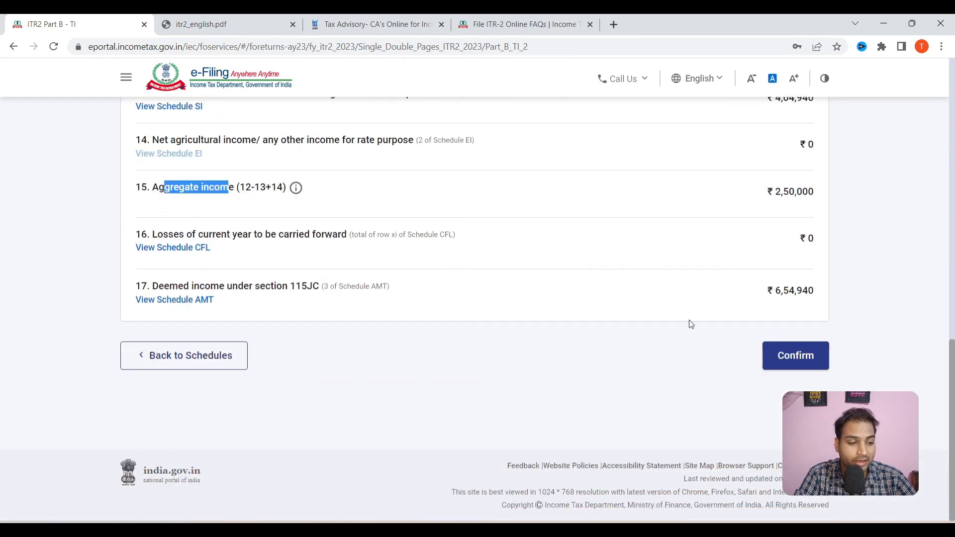
scroll(565, 304, "up", 5)
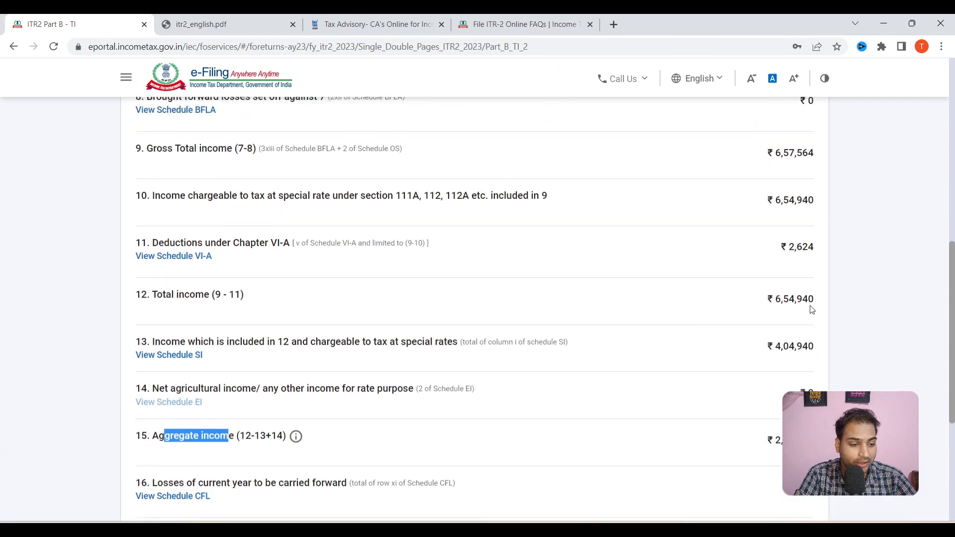
scroll(808, 303, "down", 3)
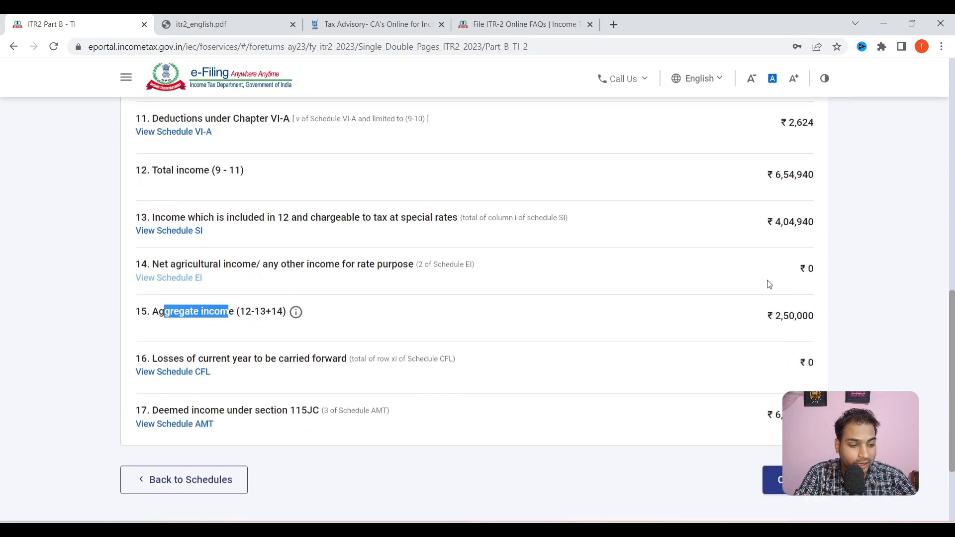
left_click_drag(160, 217, 346, 218)
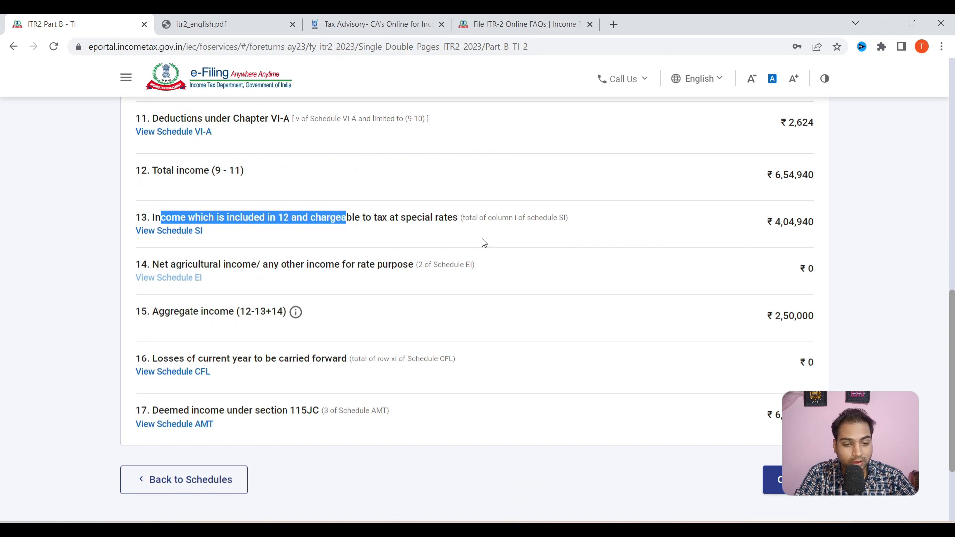
scroll(578, 426, "down", 3)
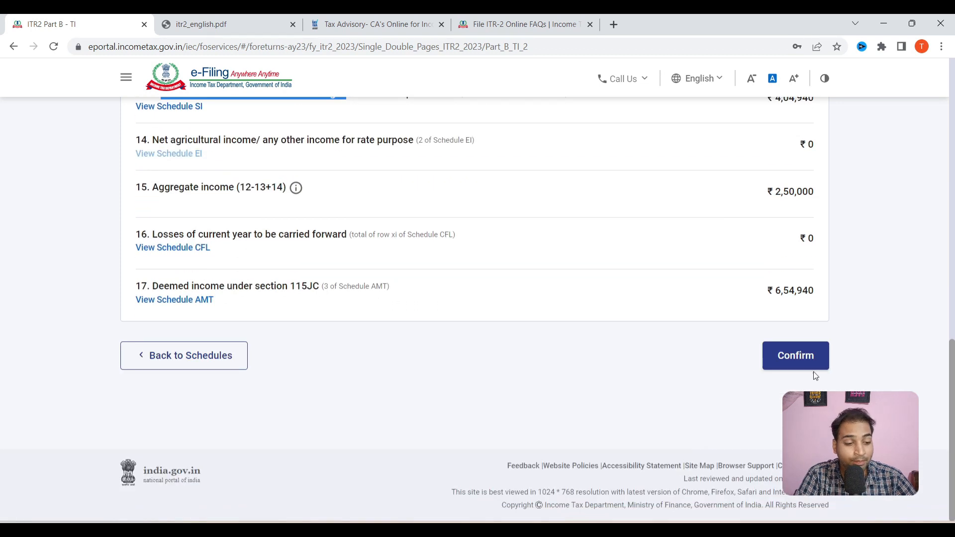
left_click(795, 356)
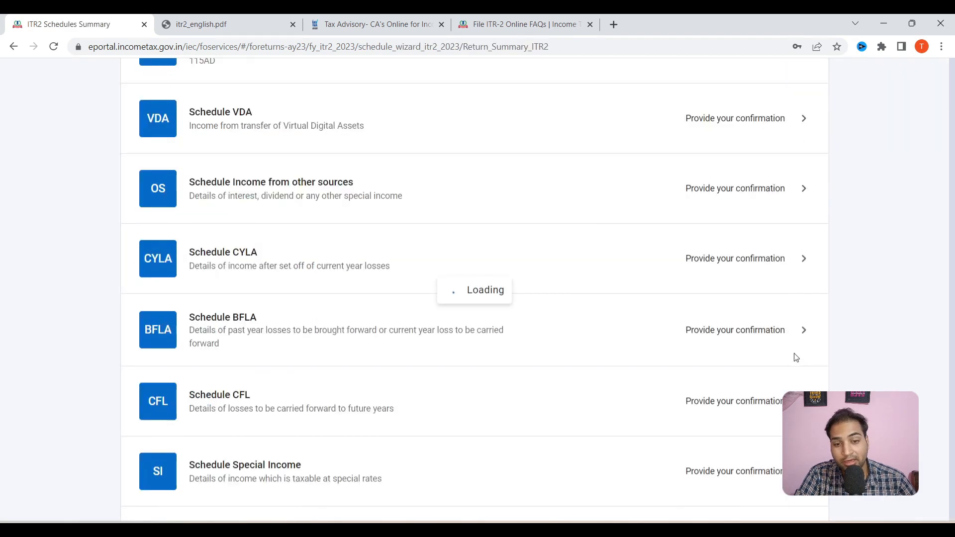
Step: Open the Tax Paid schedule, review the TDS, TCS and advance tax sections, and confirm it
scroll(796, 358, "down", 20)
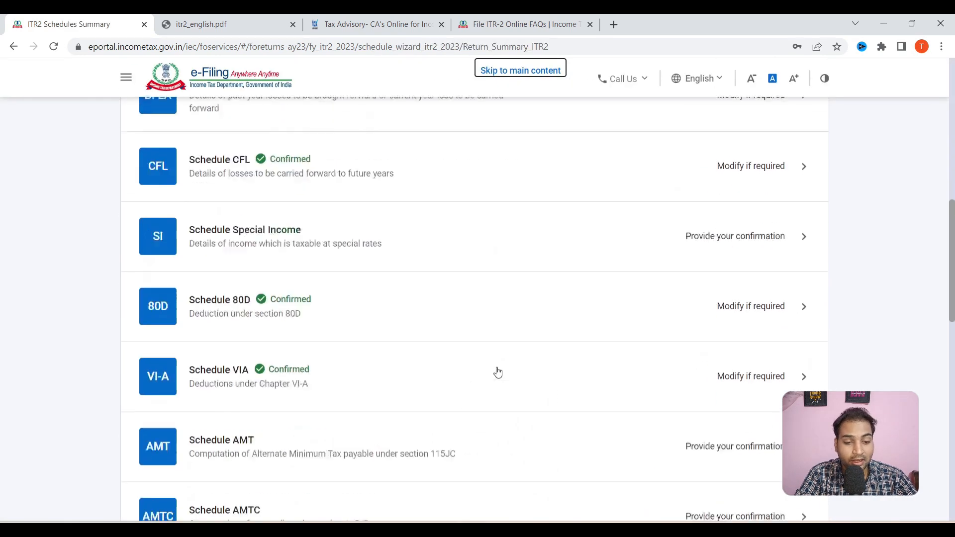
scroll(360, 200, "up", 3)
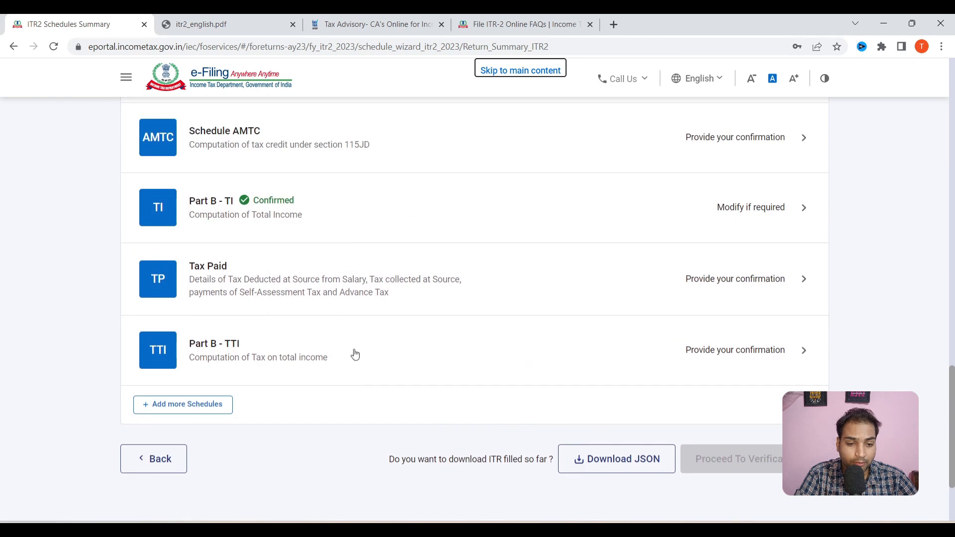
left_click(369, 277)
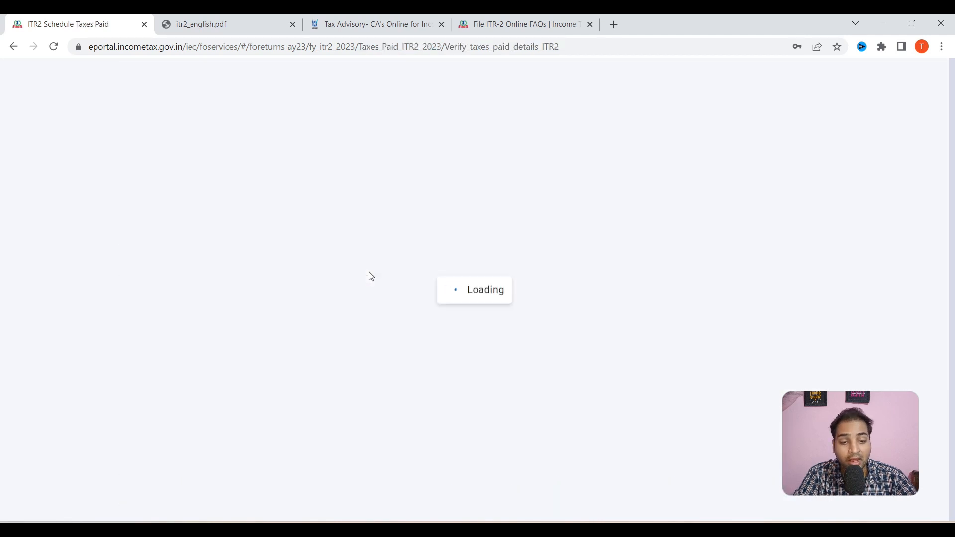
scroll(481, 302, "down", 5)
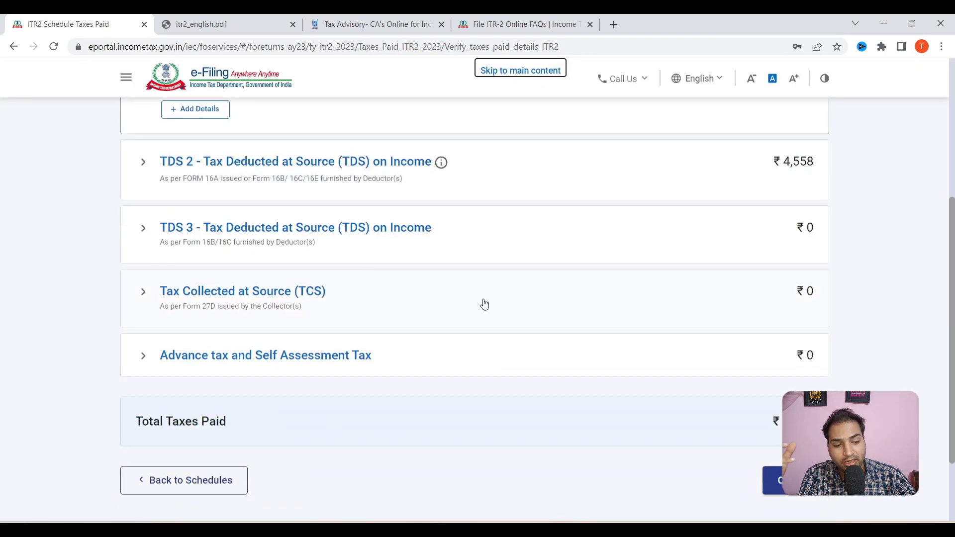
scroll(803, 299, "down", 2)
left_click(805, 381)
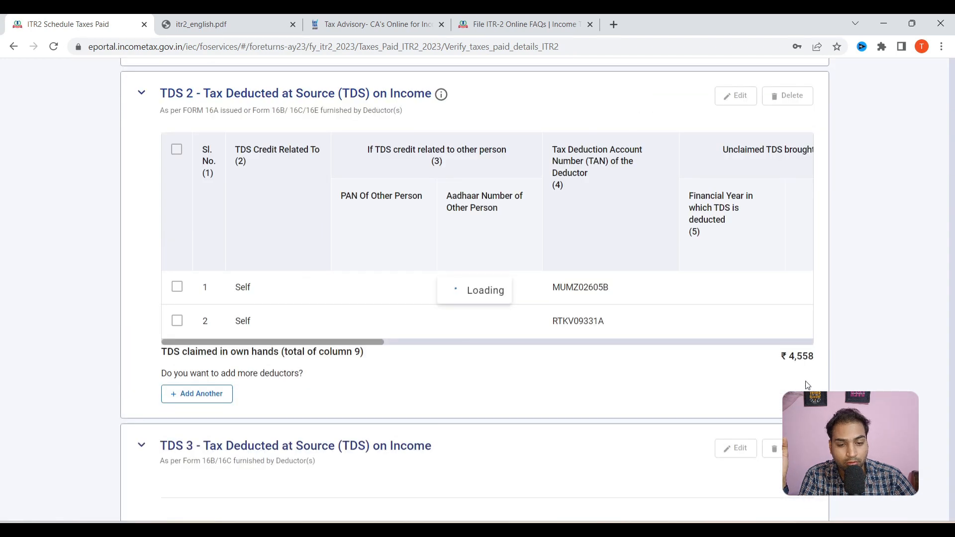
Step: Open Part B - TTI and examine the tax liability computation down to the amount payable and refund
scroll(611, 390, "down", 15)
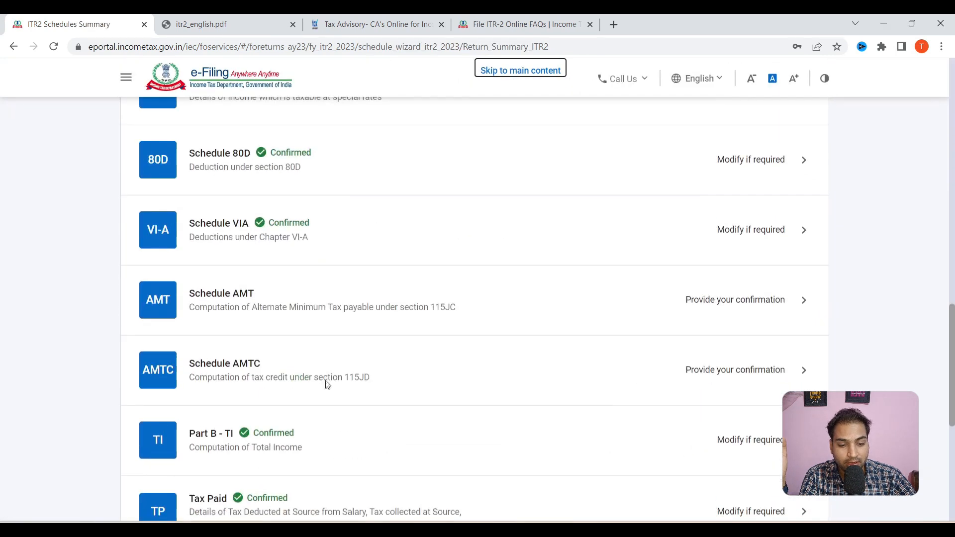
left_click(341, 279)
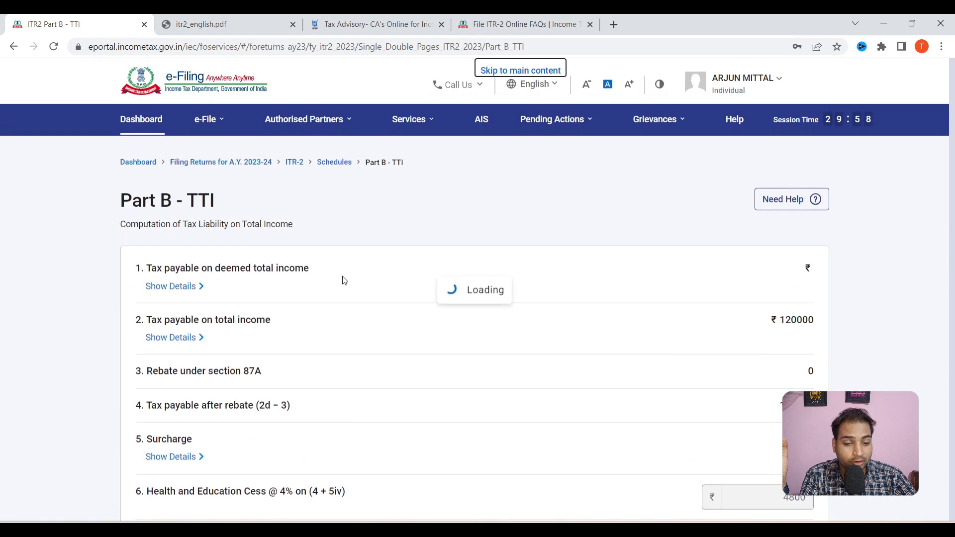
scroll(343, 279, "down", 15)
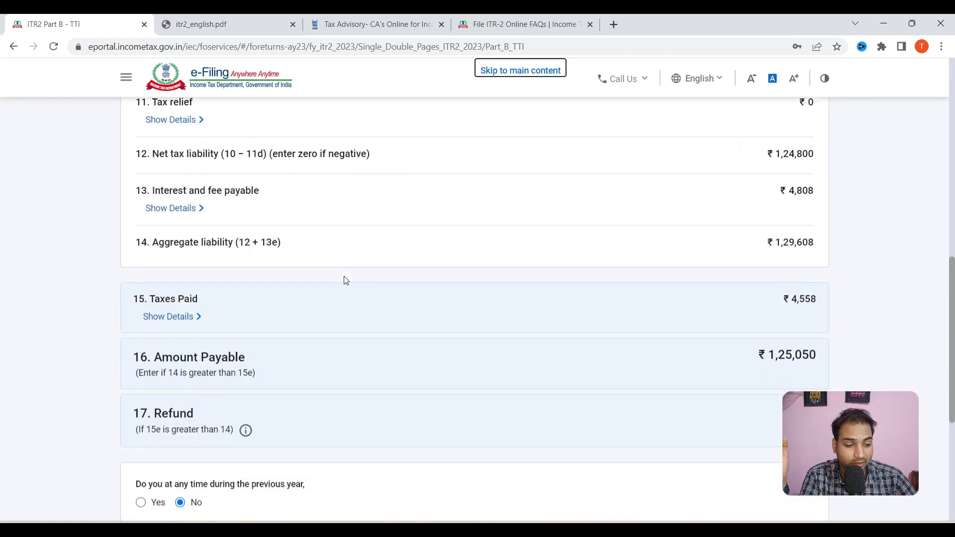
left_click_drag(174, 176, 203, 176)
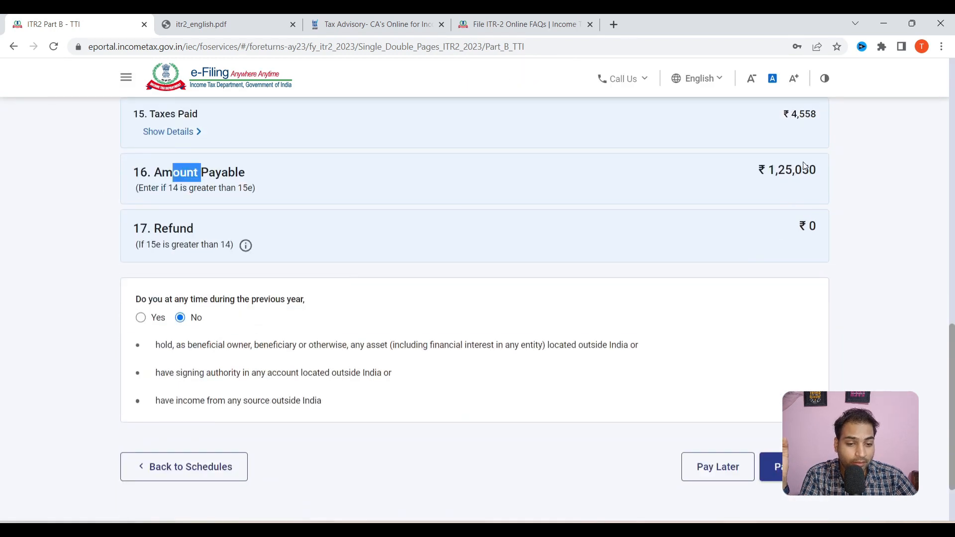
left_click(821, 166)
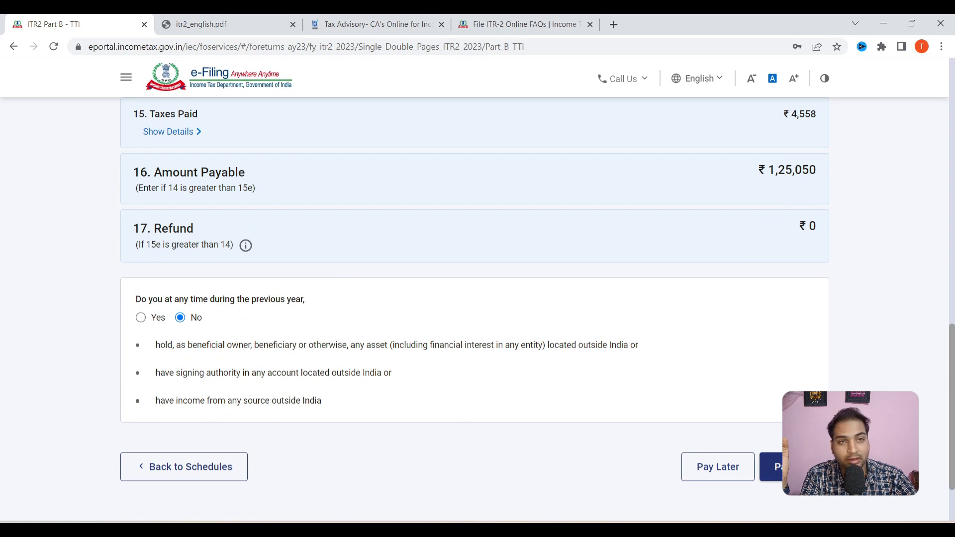